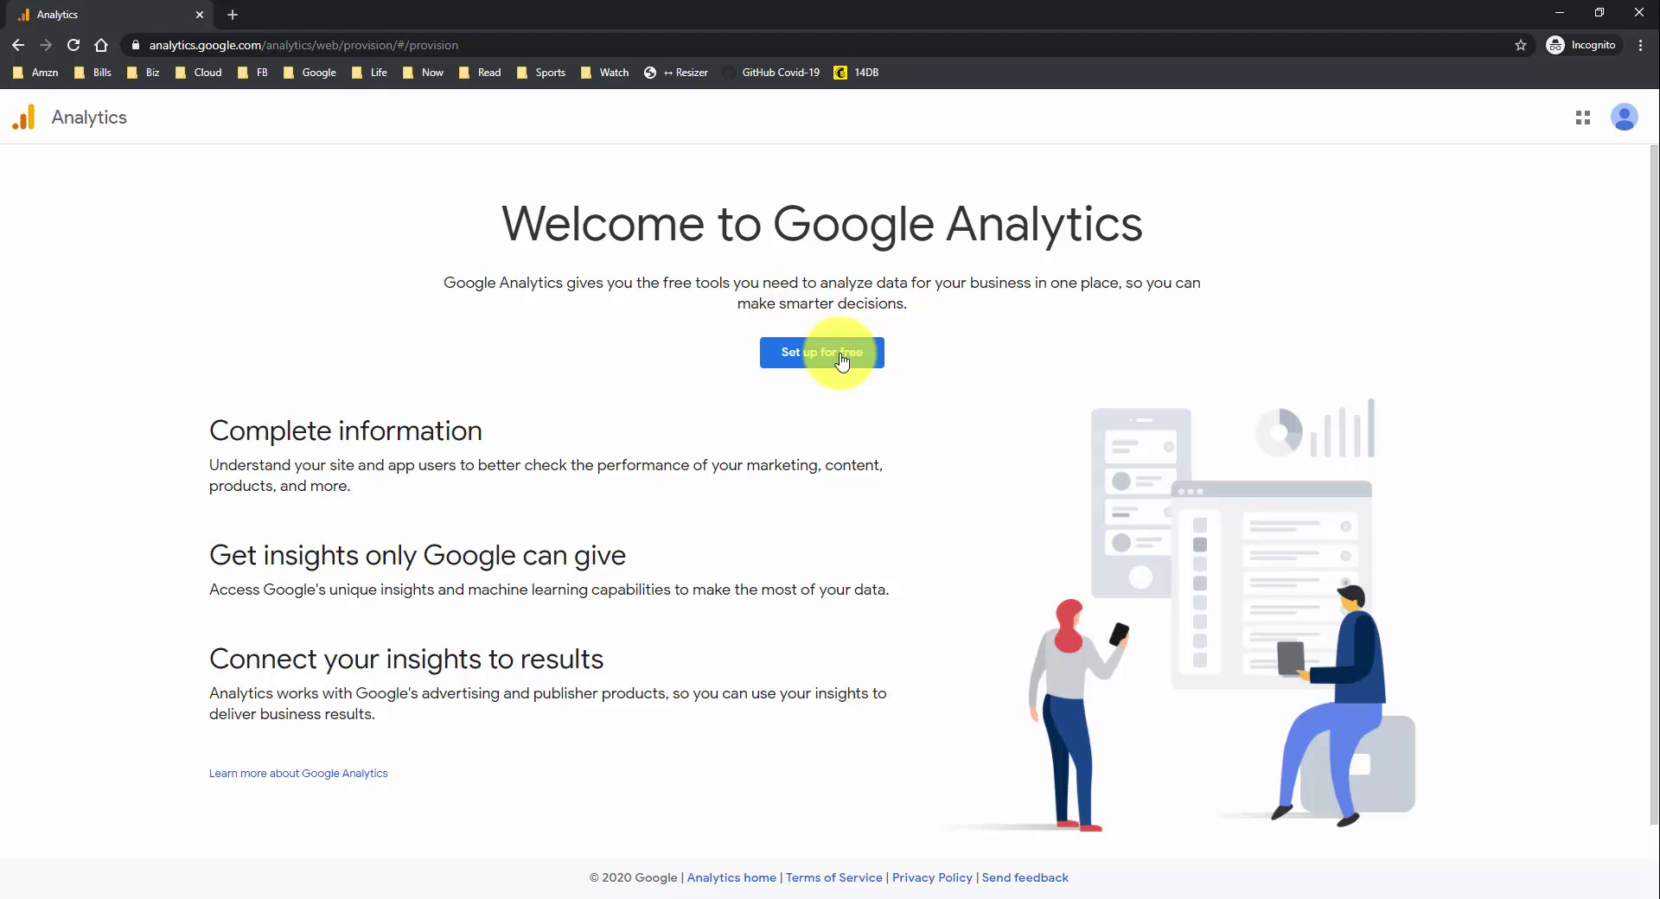
# - Start a new Analytics account and enter the owner's name as the account name
pyautogui.click(843, 362)
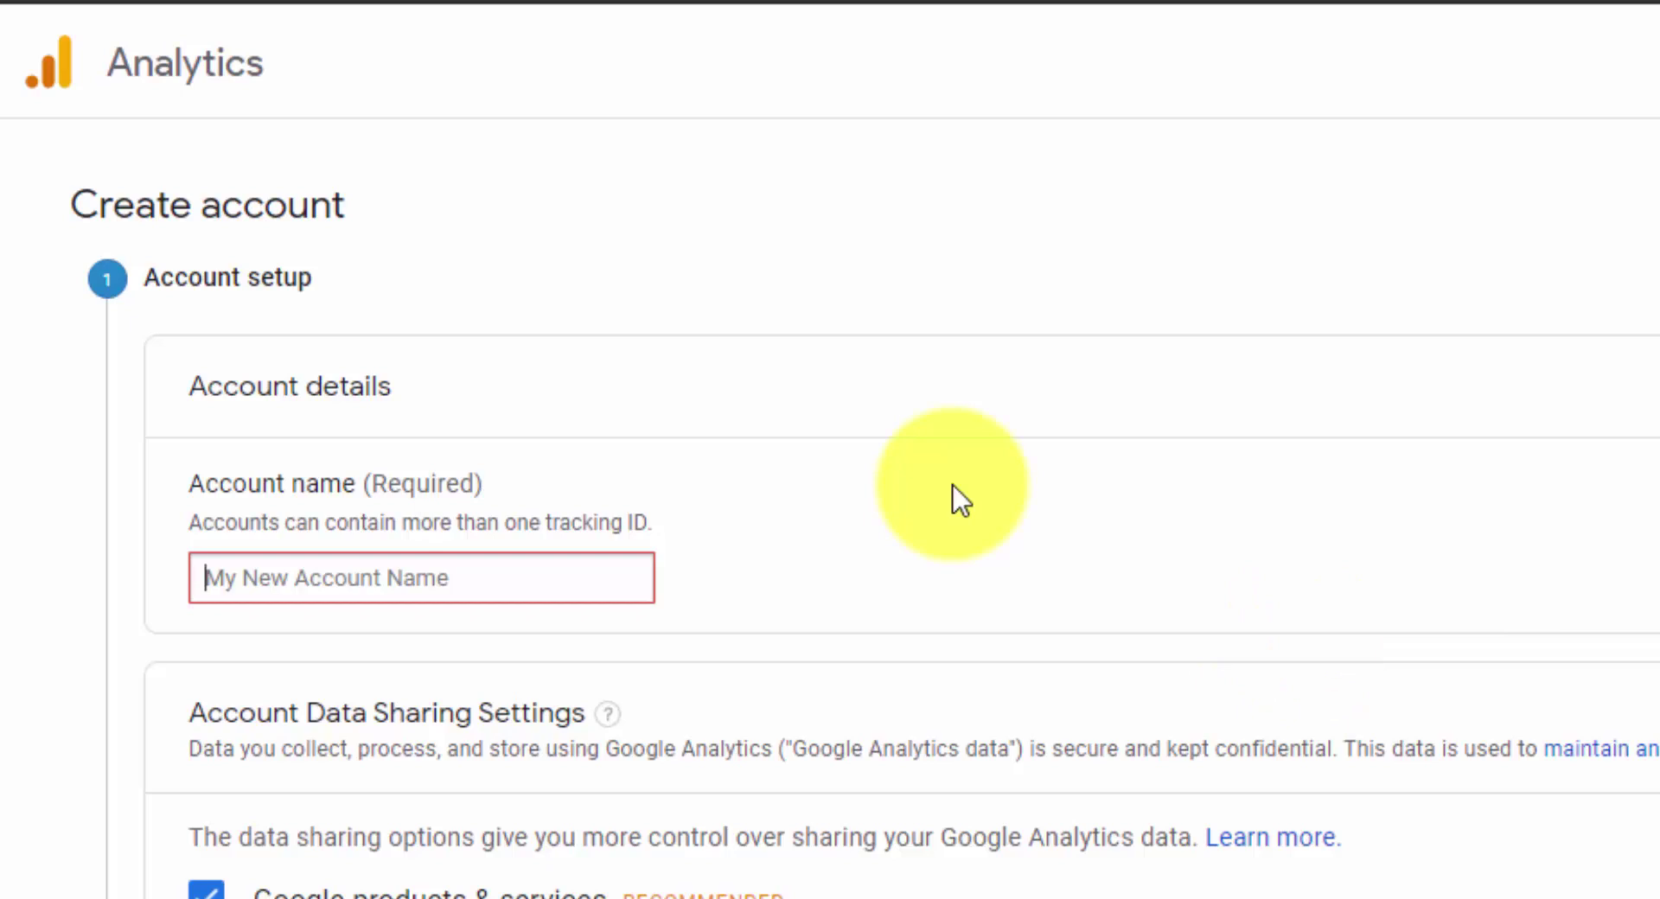
pyautogui.click(622, 569)
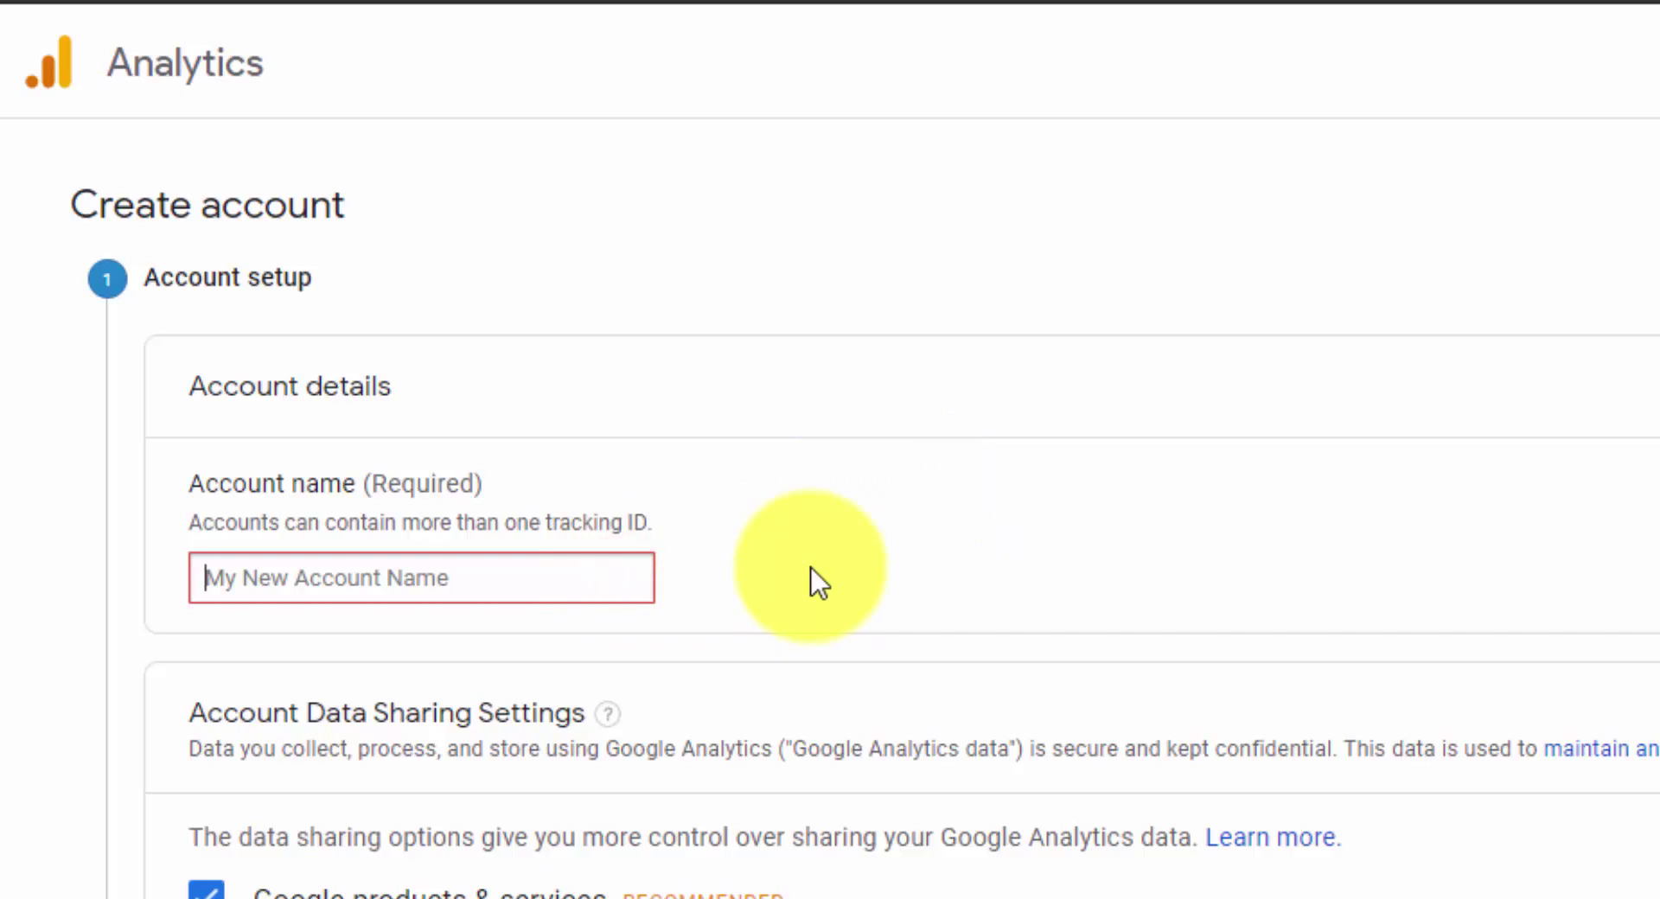
pyautogui.write('Ray ')
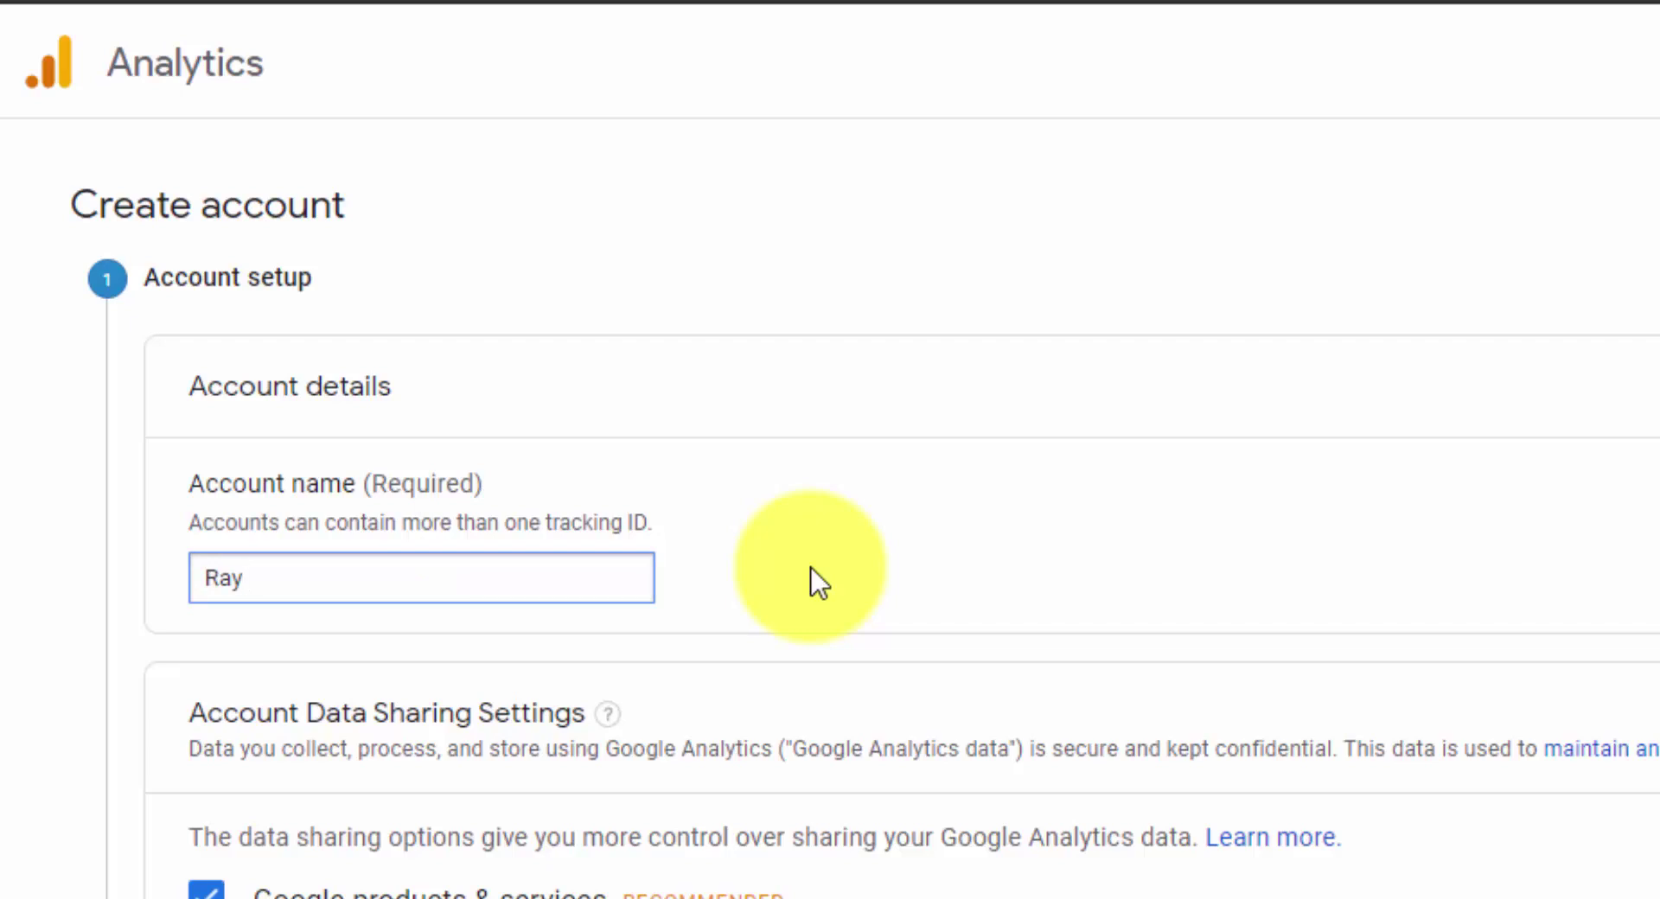
pyautogui.write('DelVecchio')
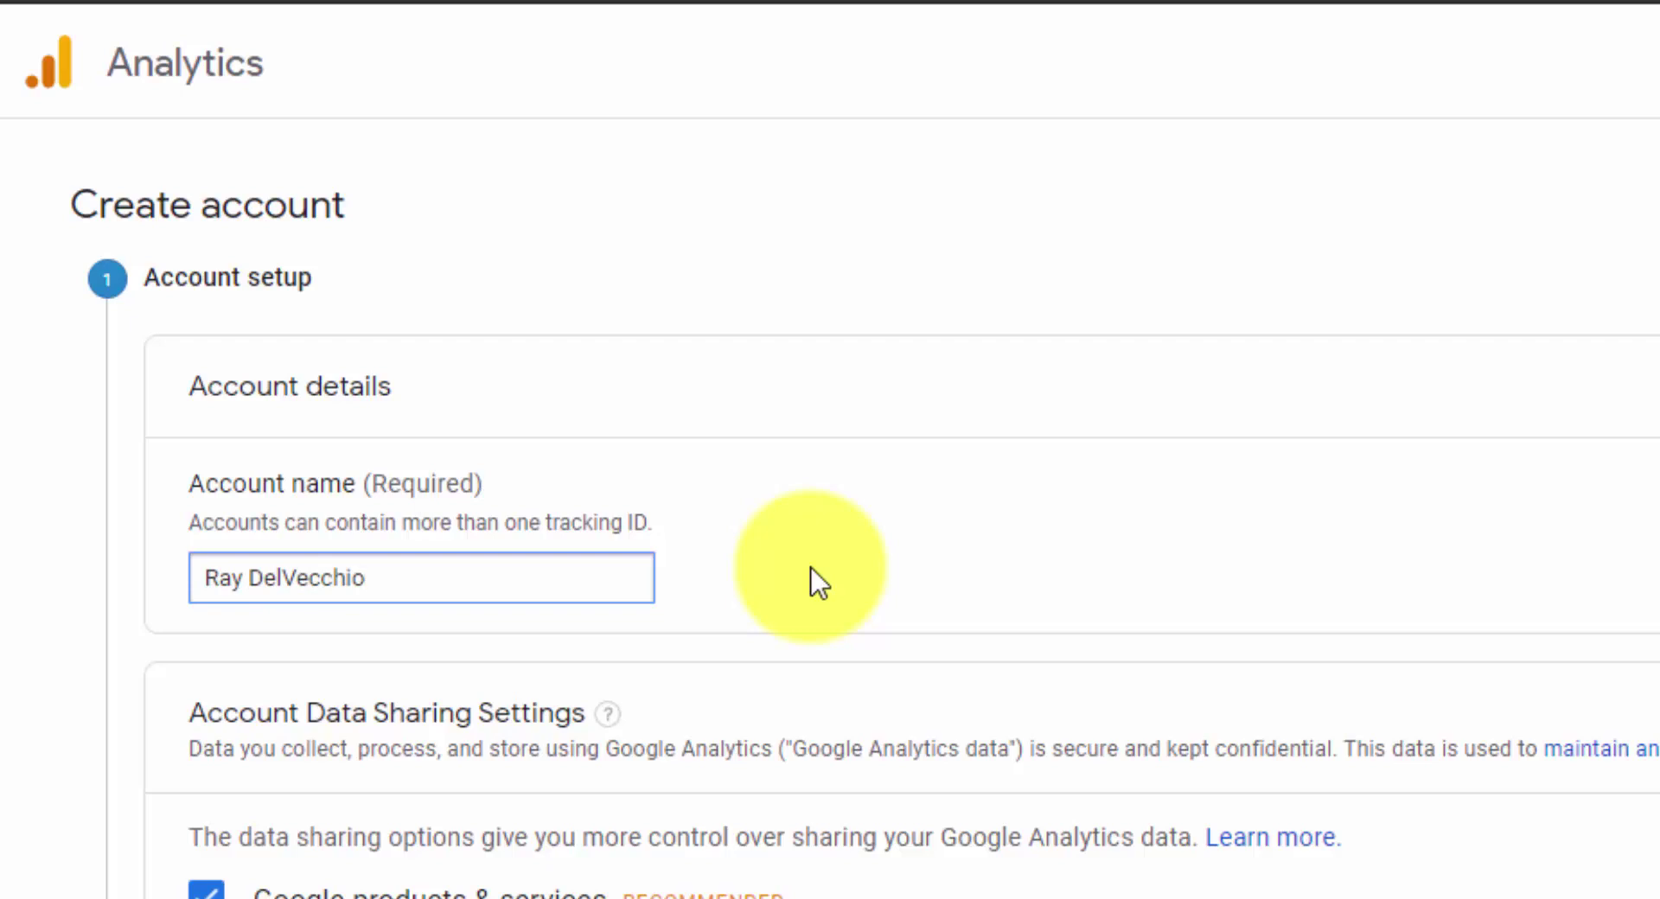
pyautogui.scroll(-3, 715, 582)
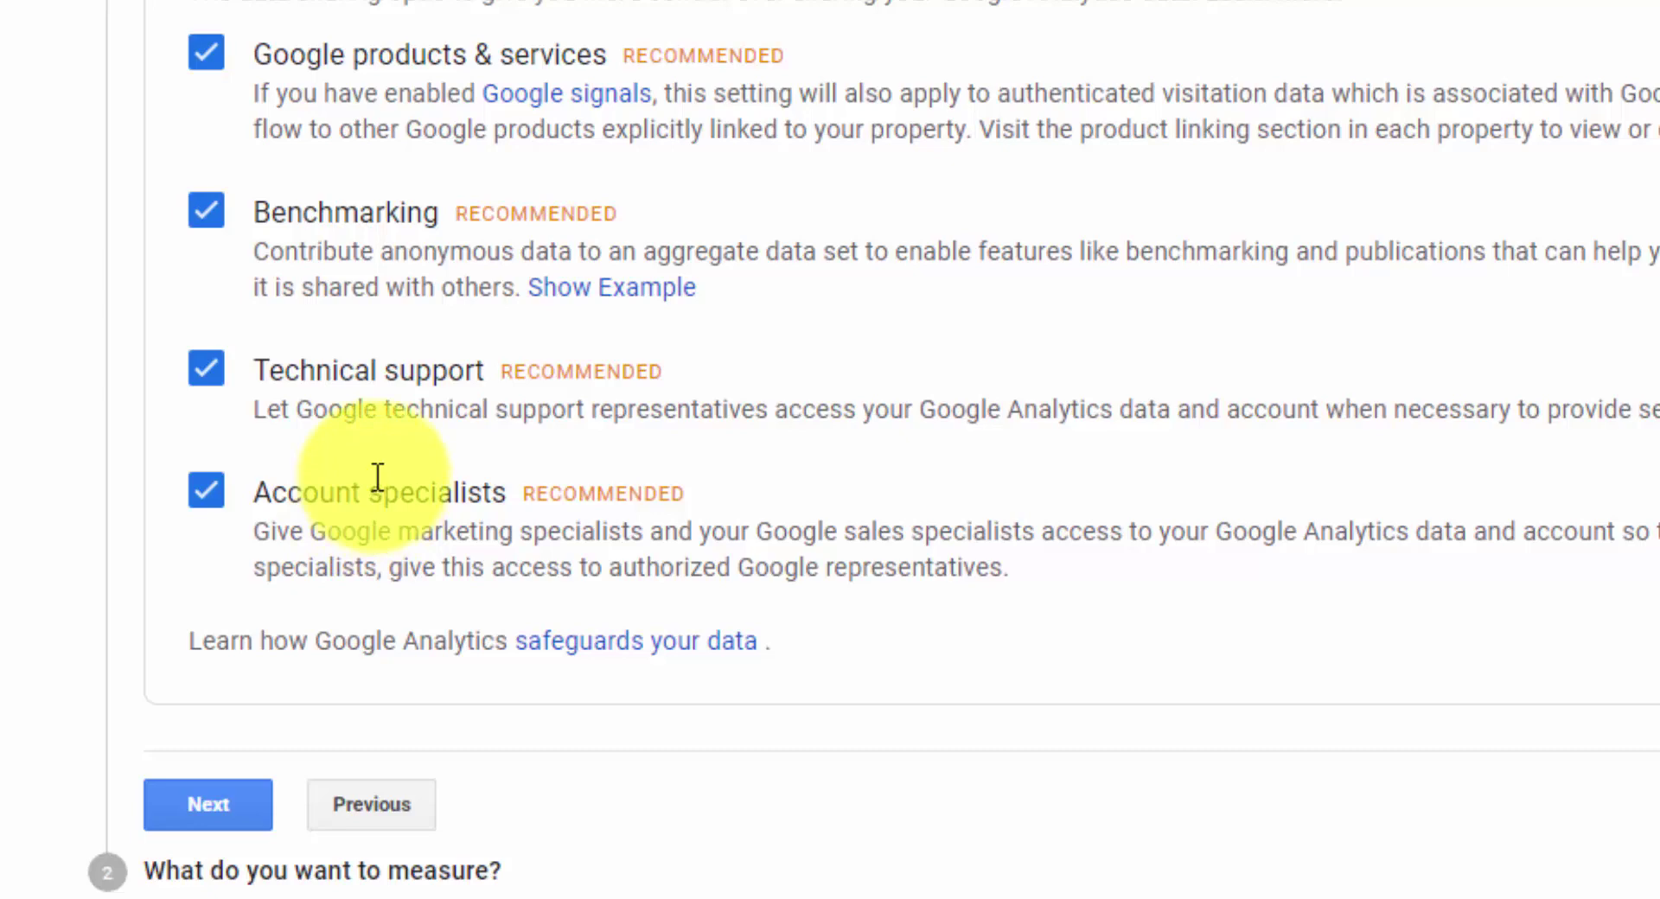
# - Pick Web as what to measure and advance to the property setup step
pyautogui.click(212, 805)
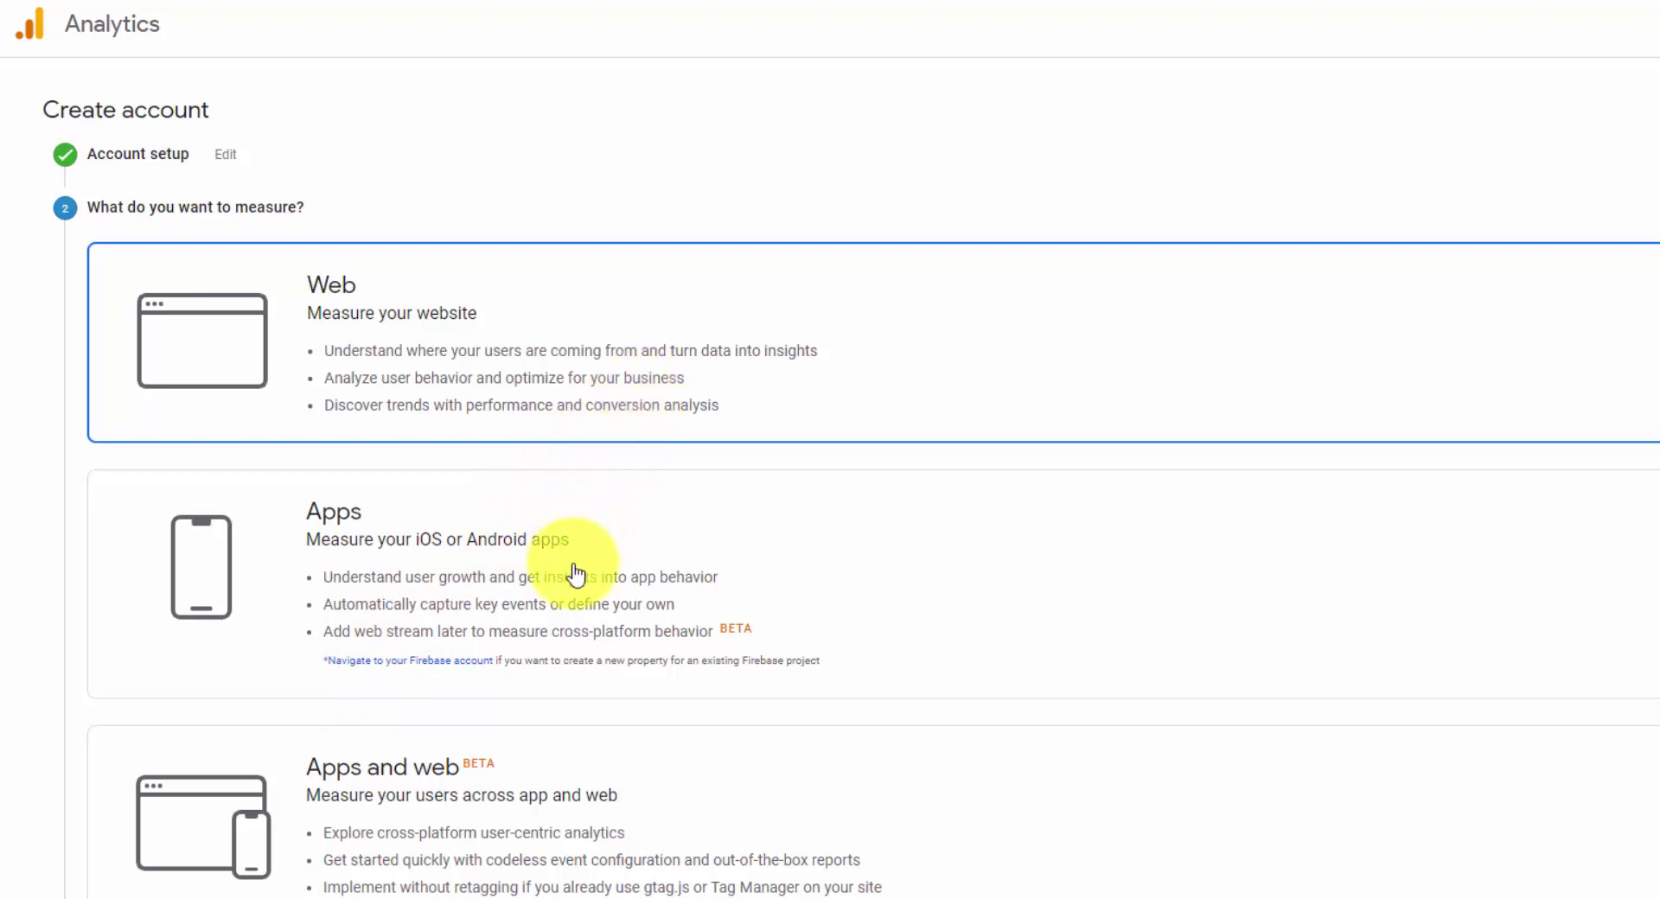
pyautogui.click(741, 353)
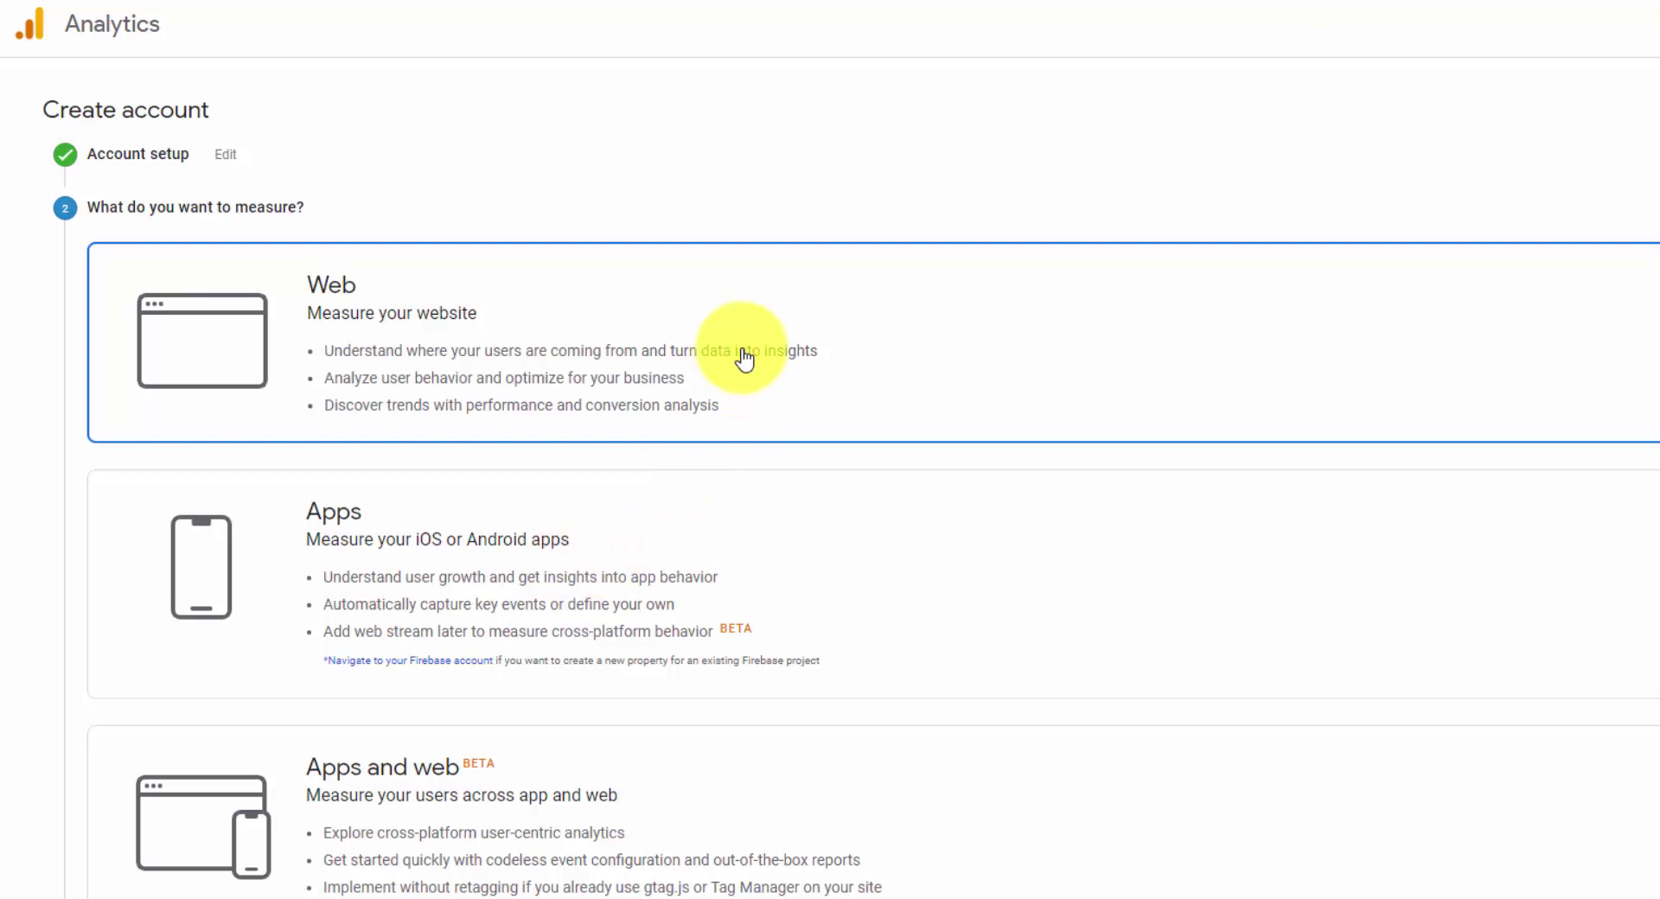
pyautogui.scroll(-2, 563, 666)
pyautogui.click(138, 880)
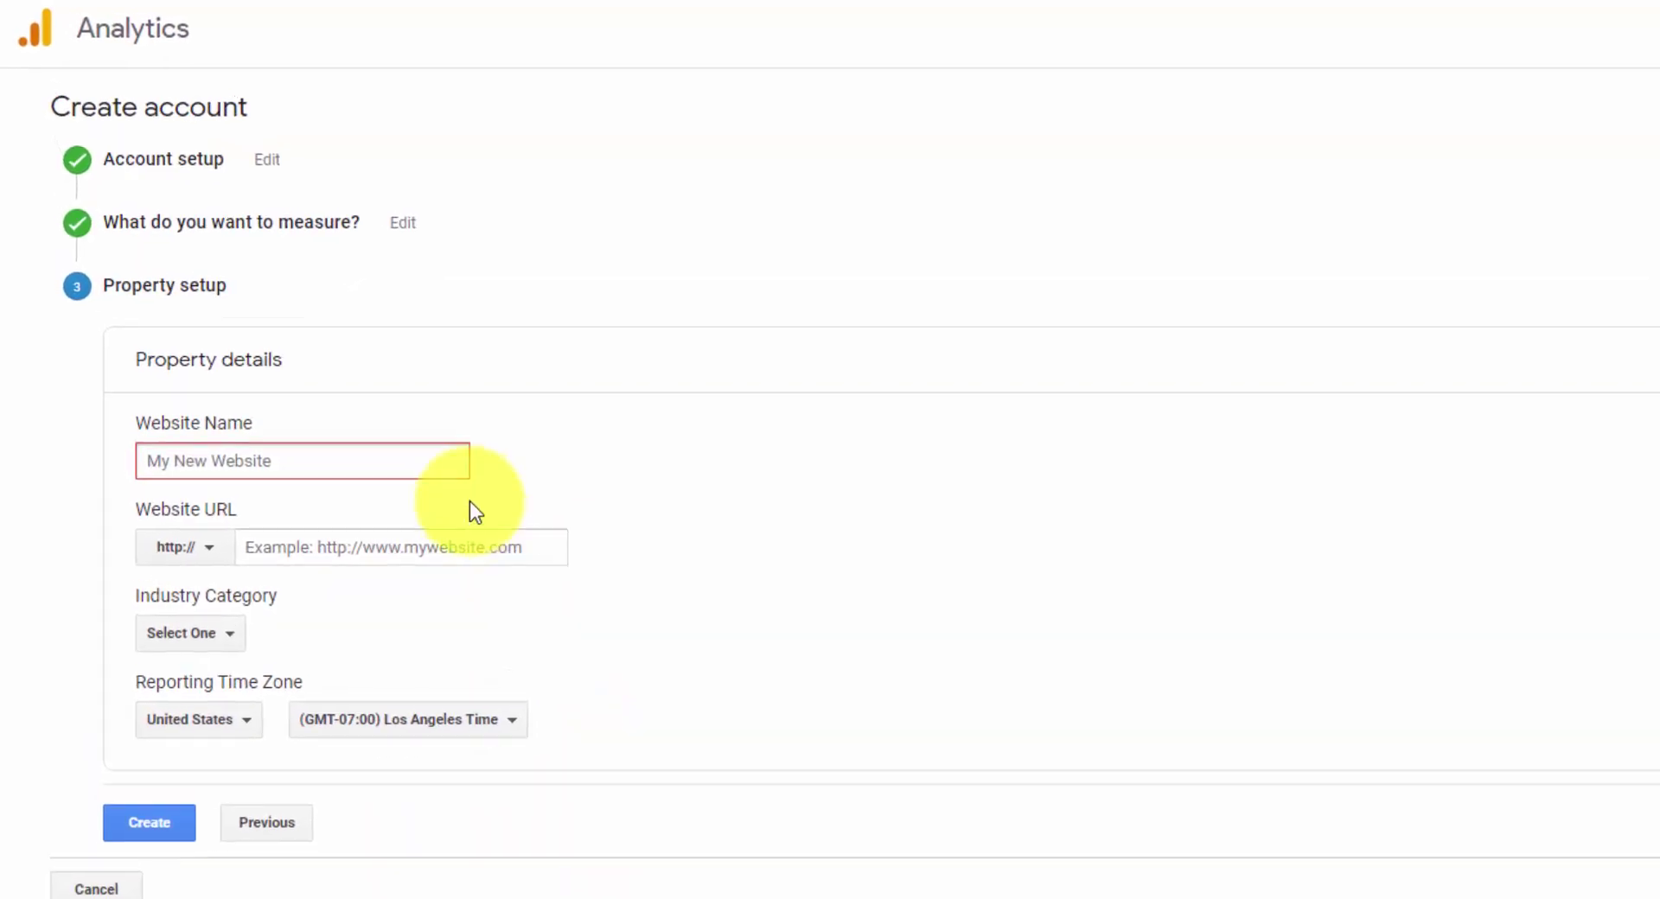
pyautogui.click(394, 455)
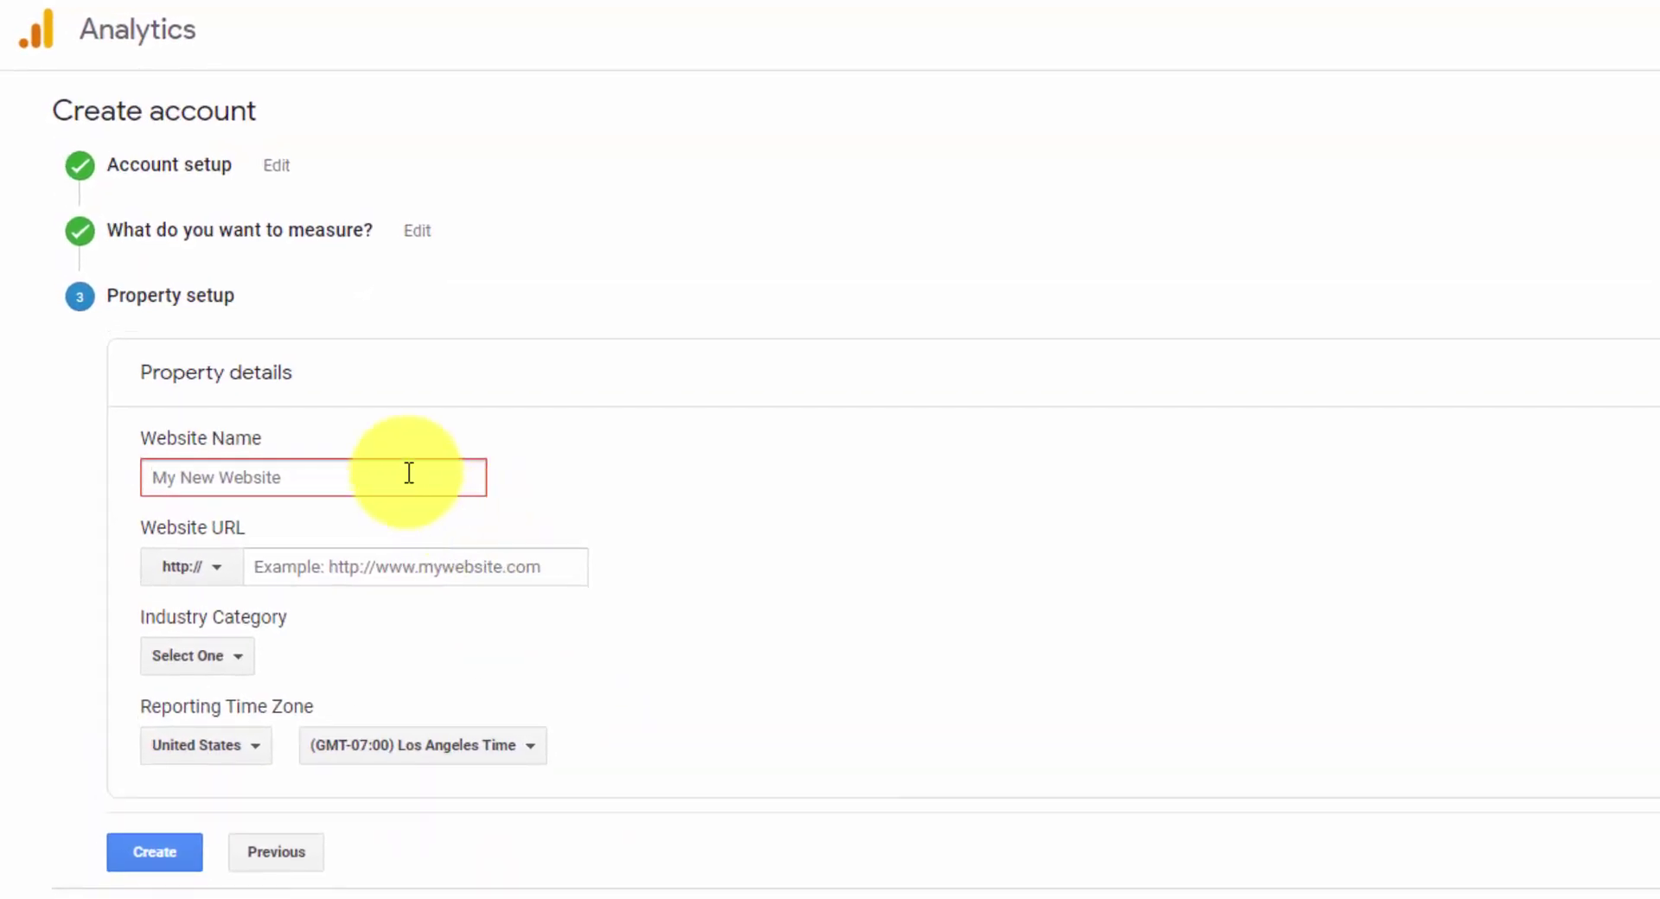
pyautogui.click(215, 573)
pyautogui.click(217, 594)
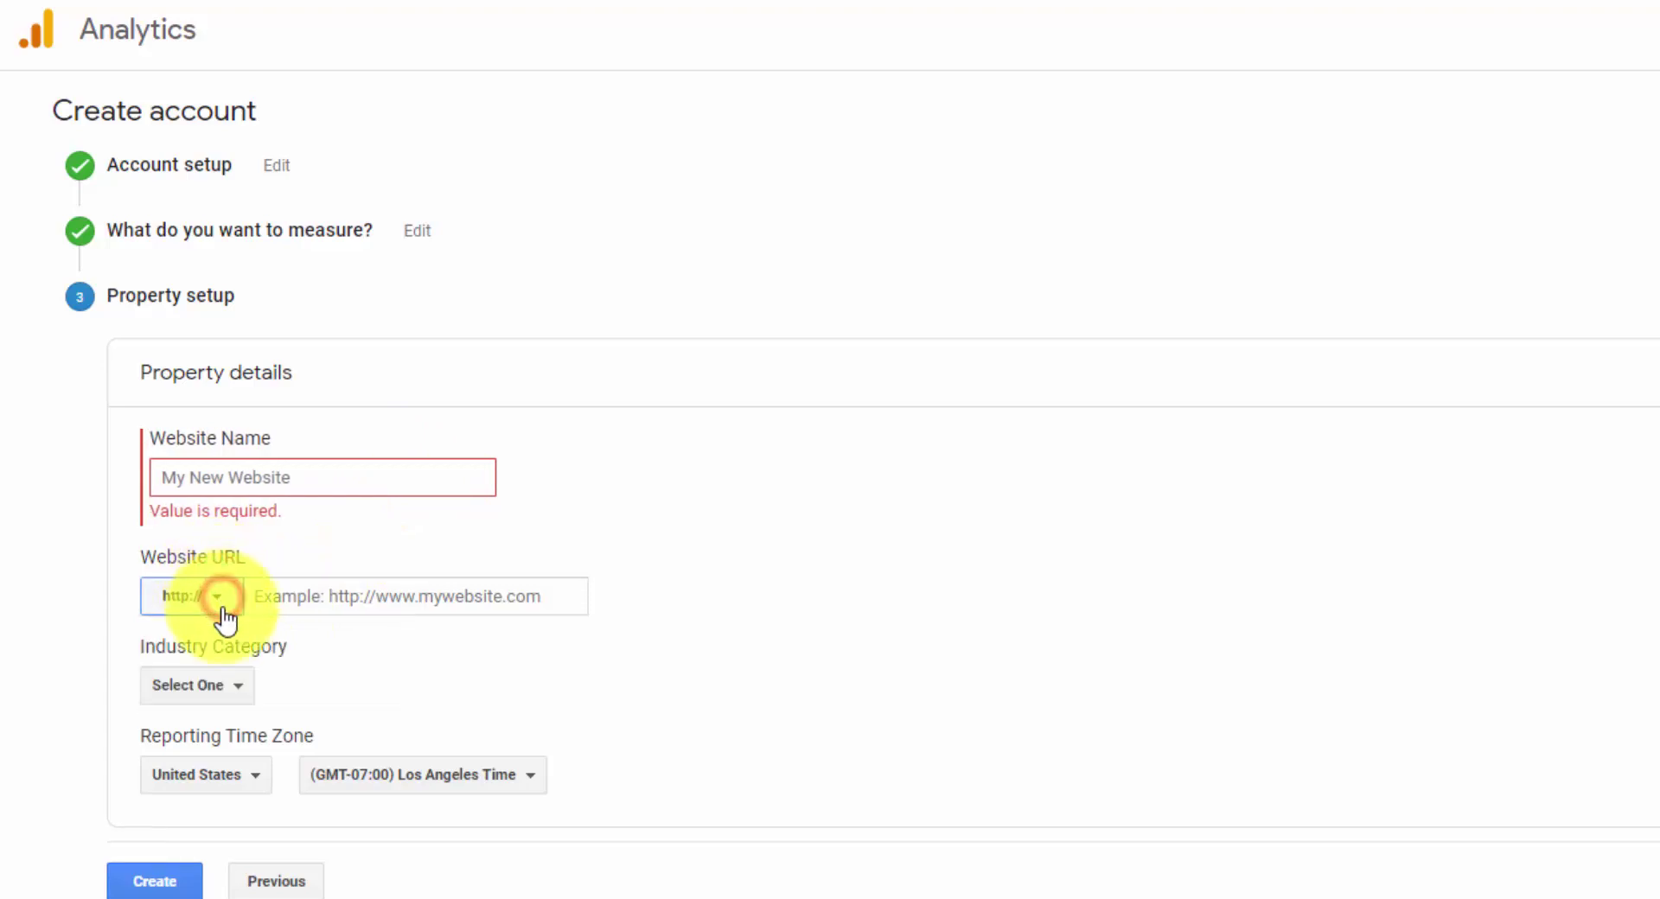
pyautogui.click(217, 596)
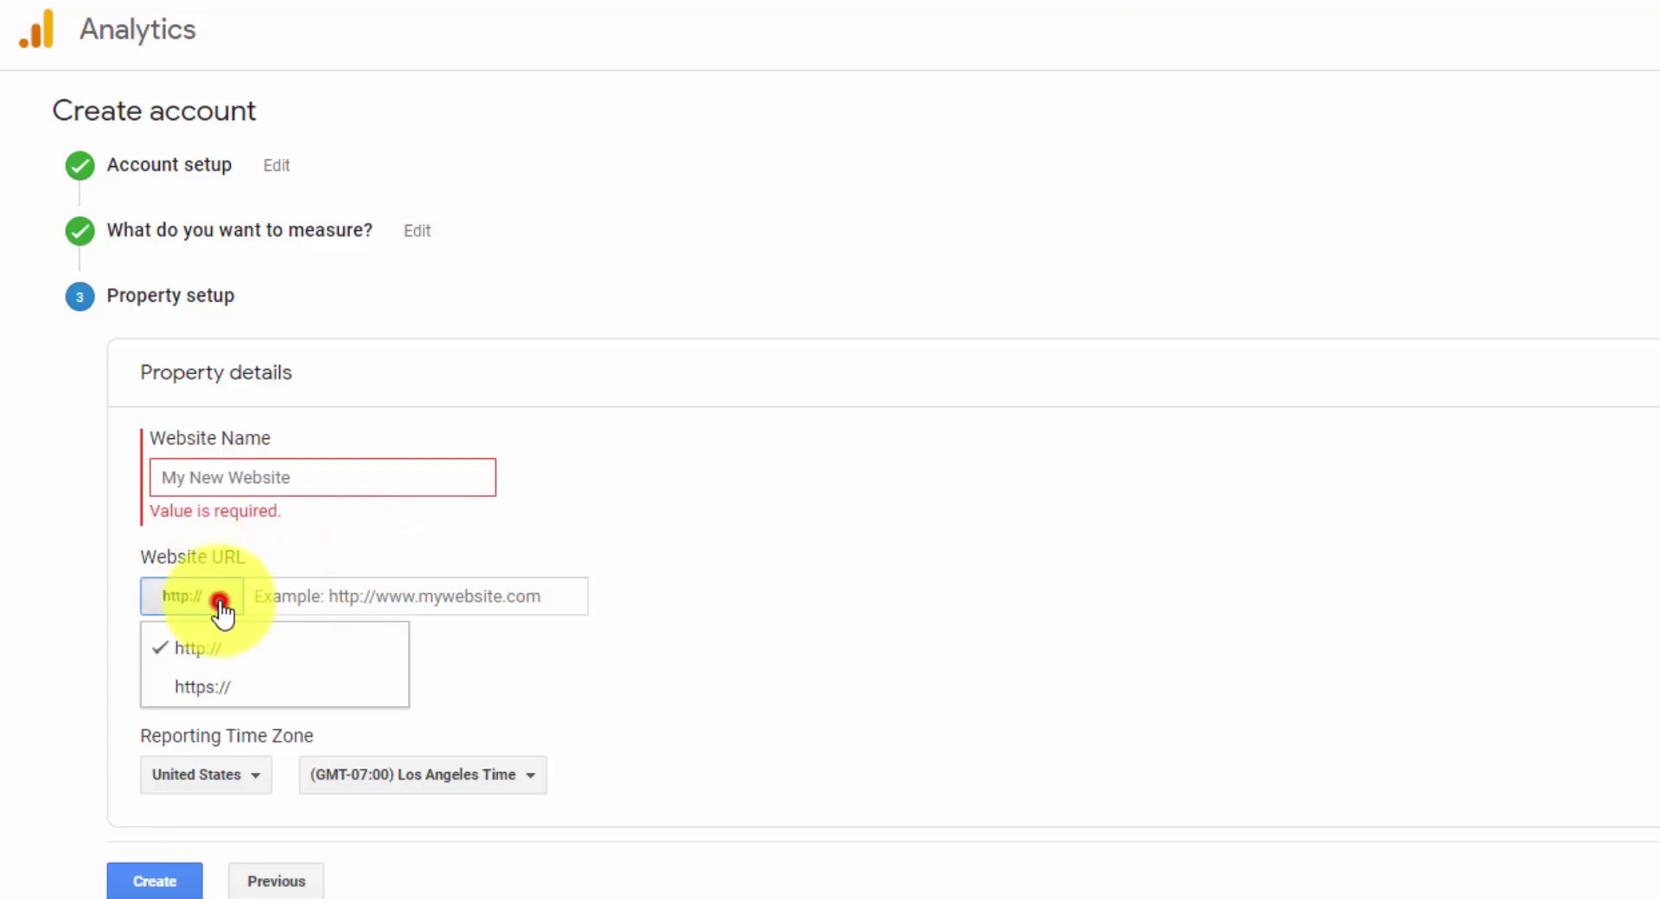
pyautogui.click(235, 696)
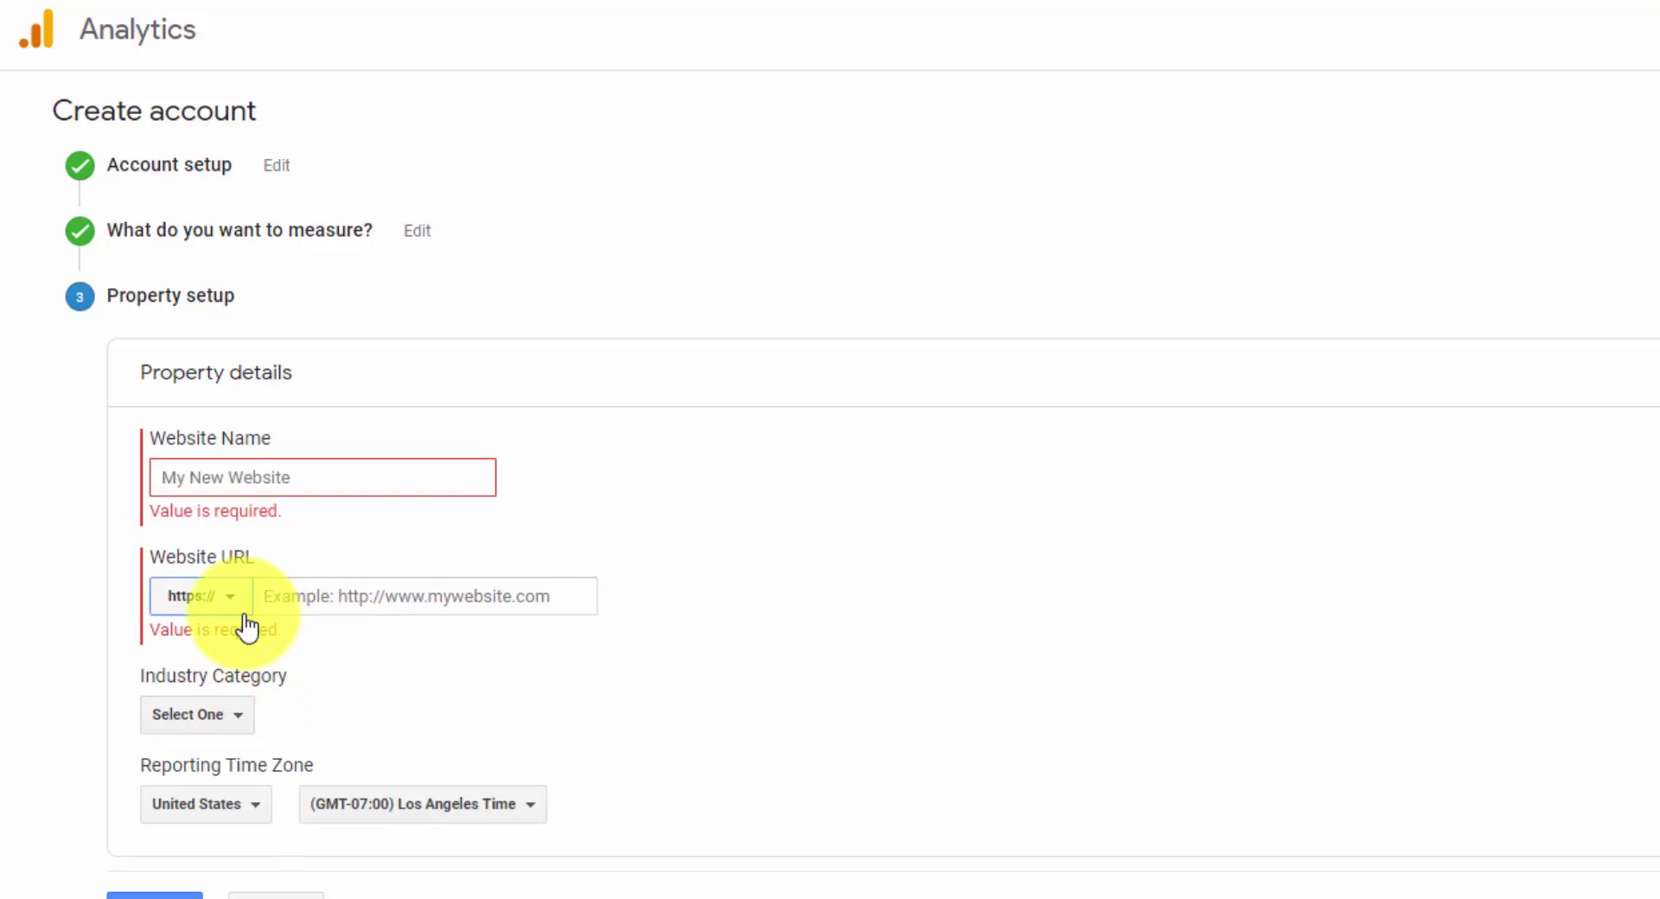
pyautogui.click(421, 603)
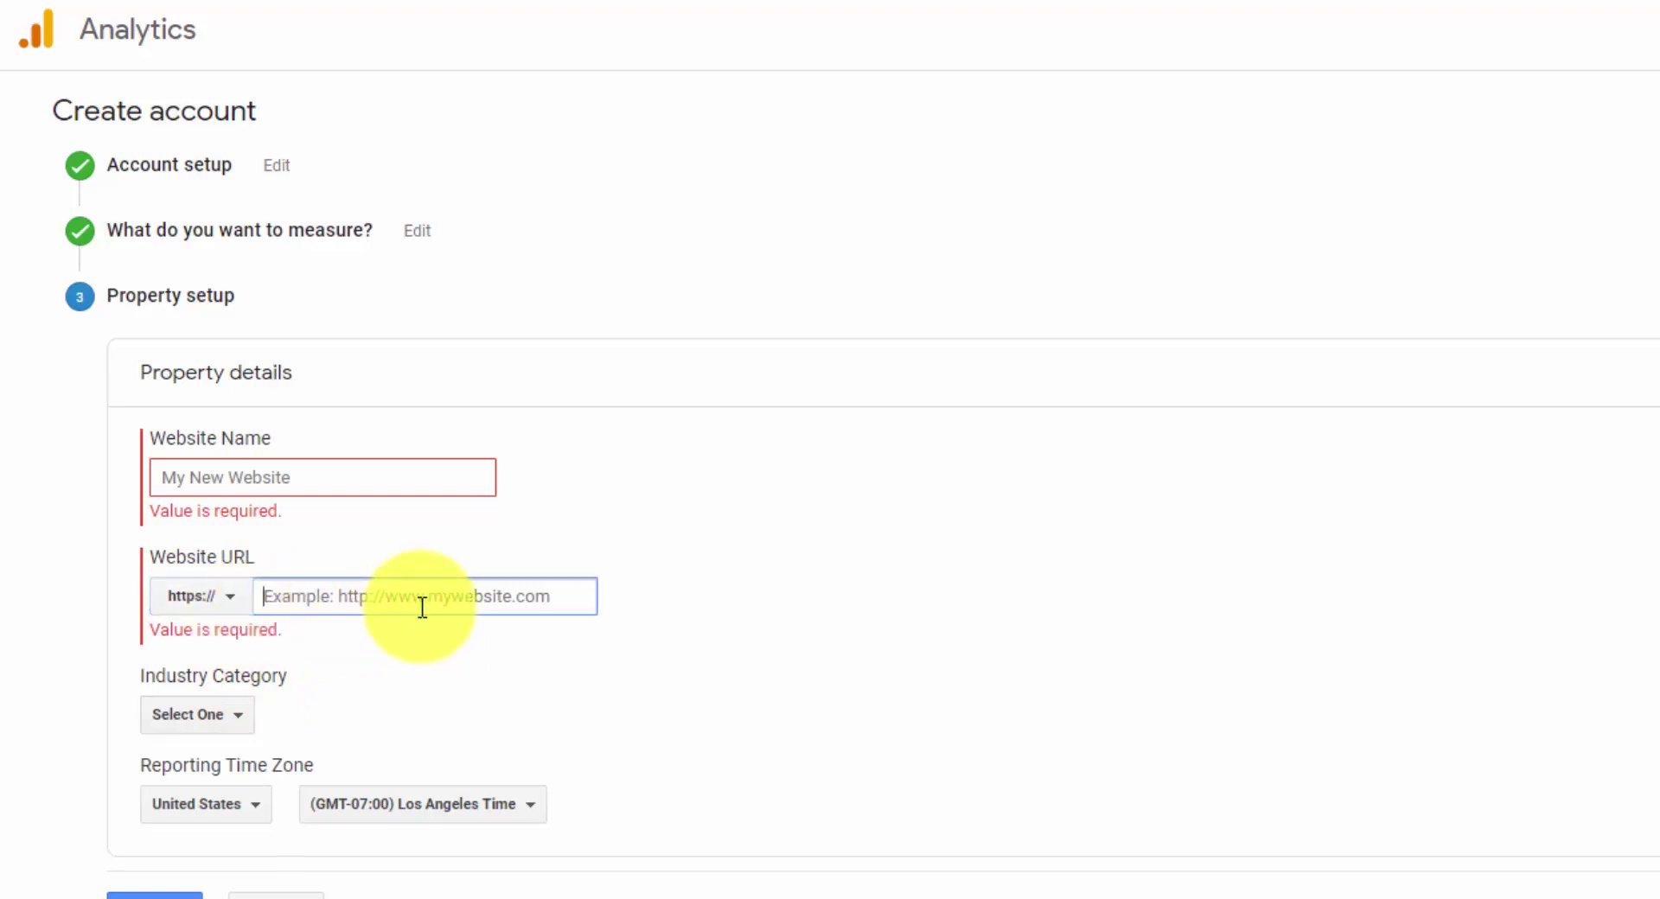
pyautogui.write('raydelvecchio.com')
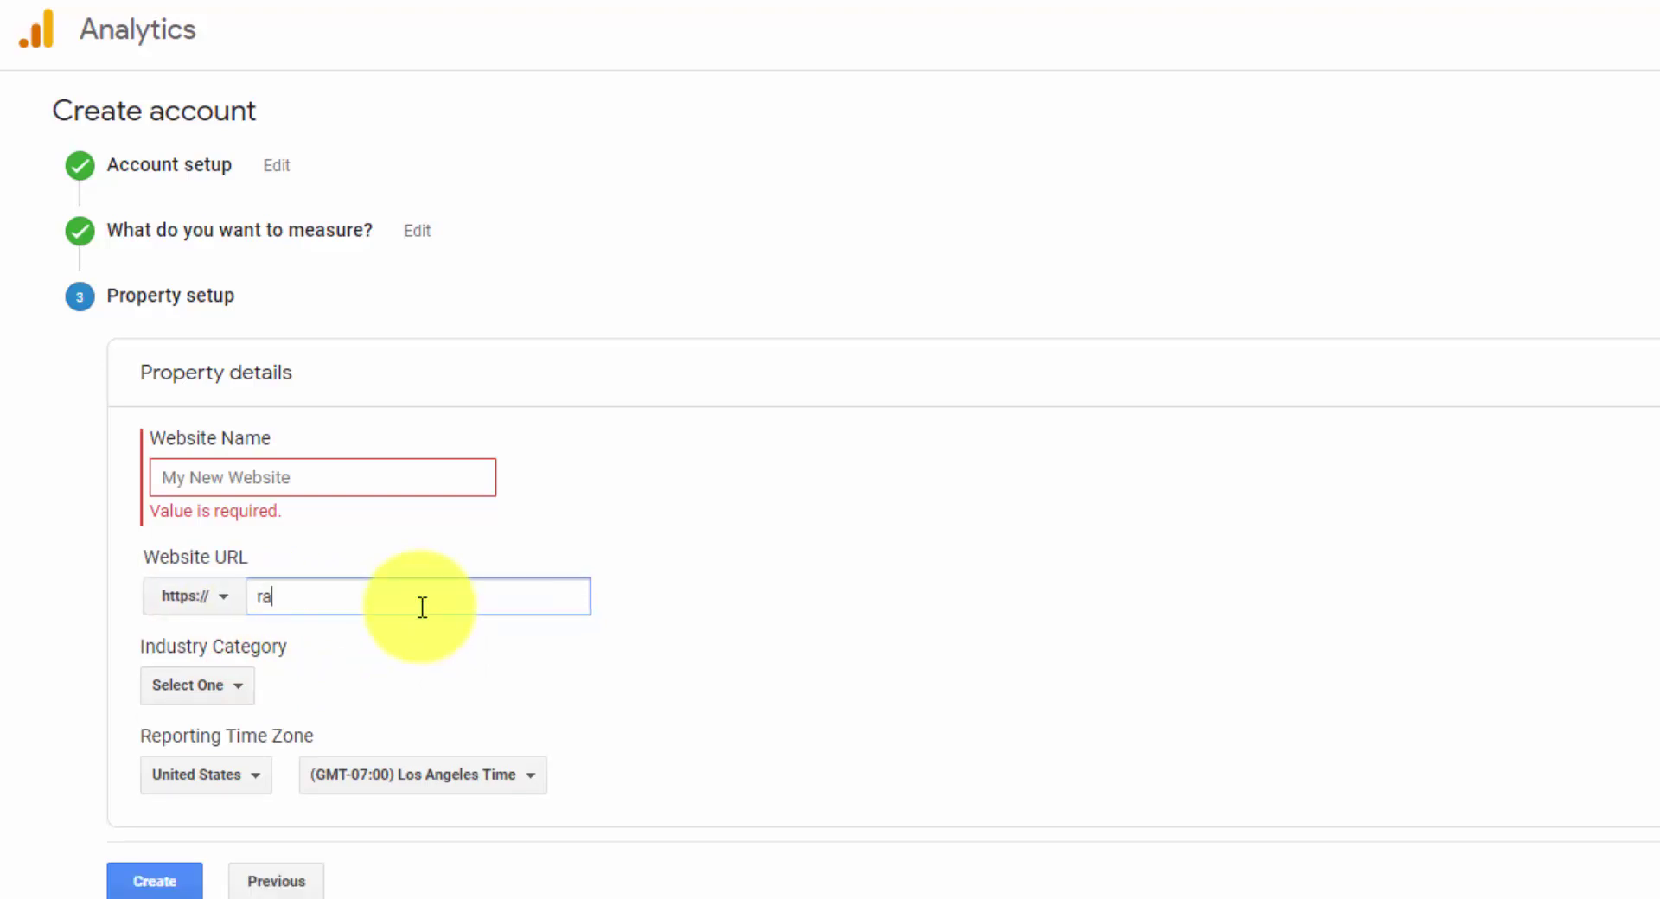
pyautogui.tripleClick(422, 608)
pyautogui.hotkey('ctrl', 'c')
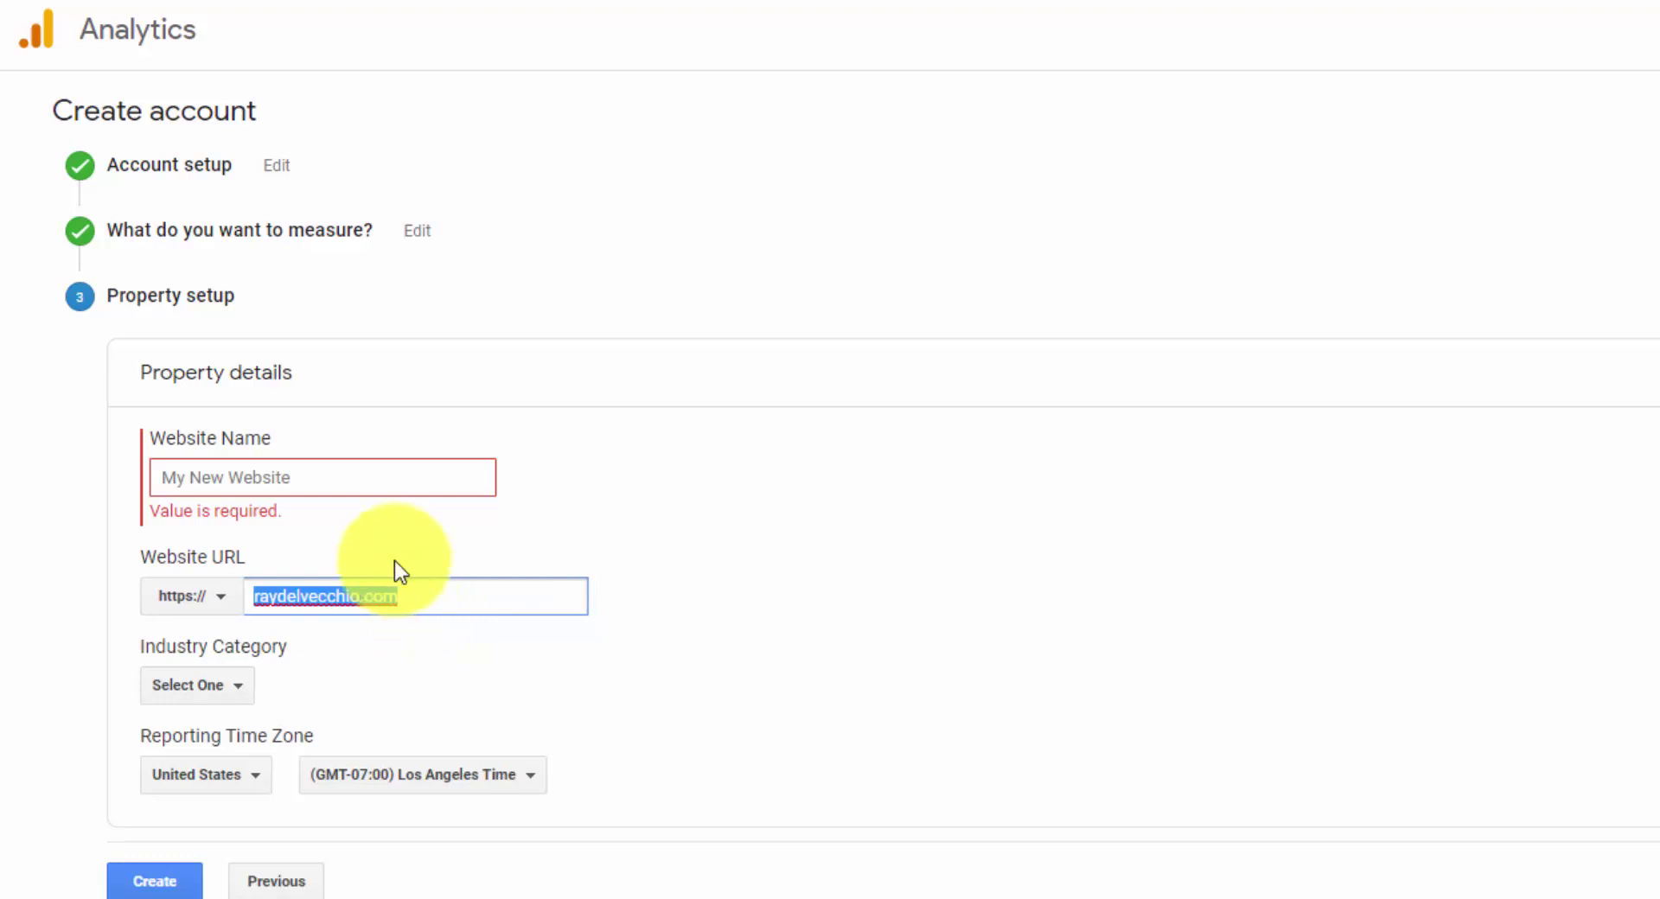
pyautogui.click(374, 464)
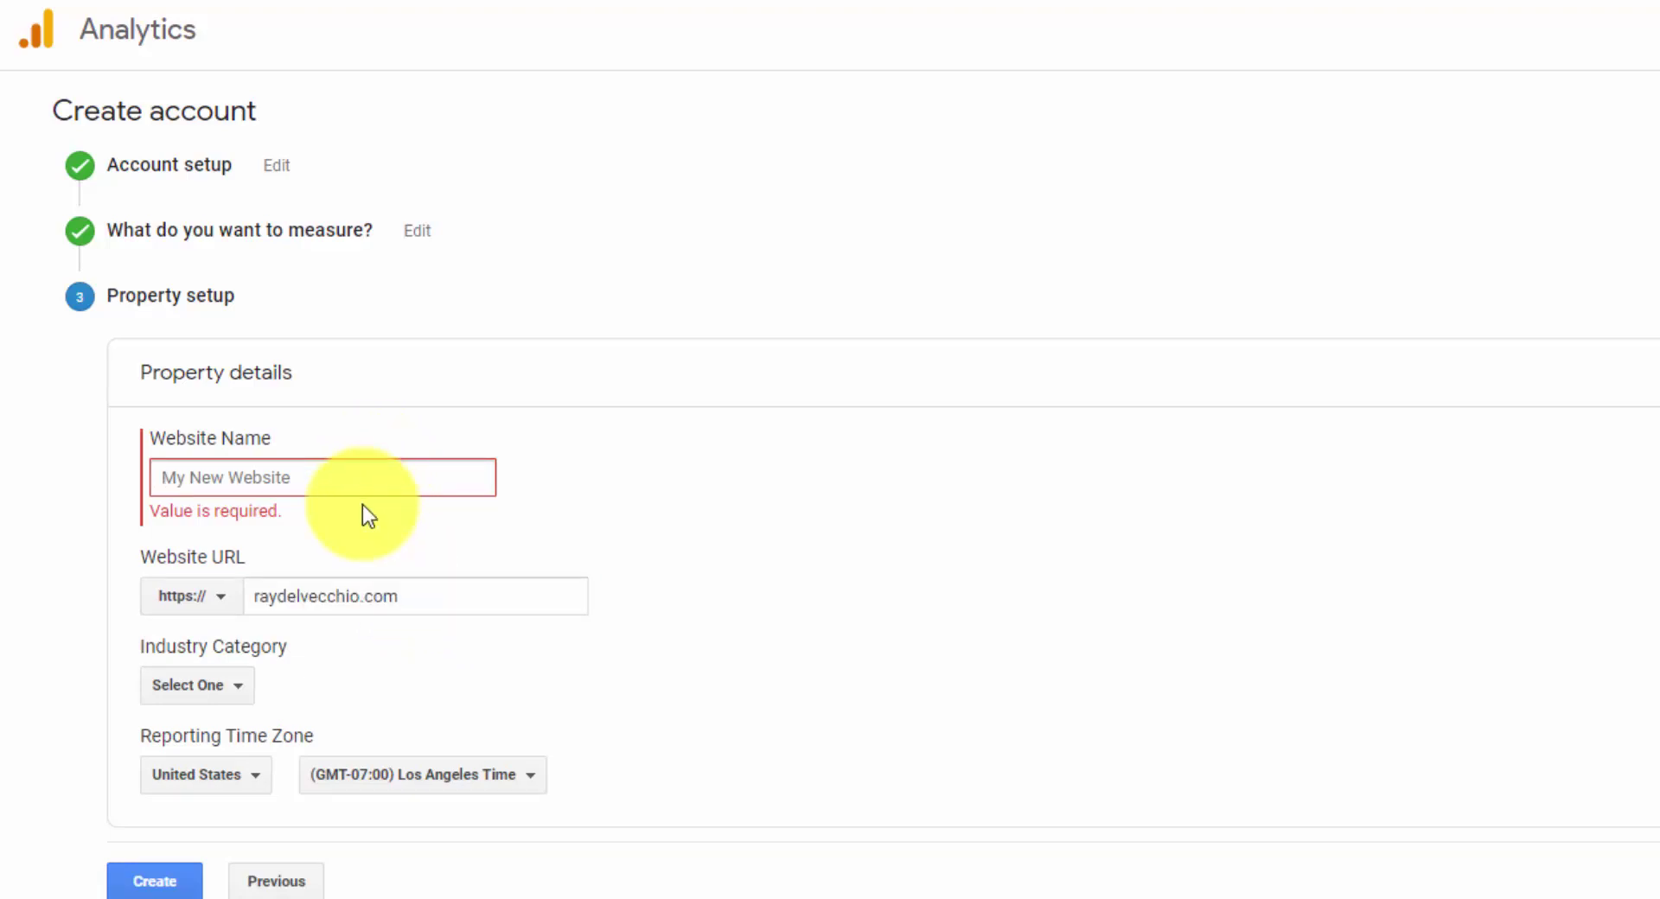
pyautogui.hotkey('ctrl', 'v')
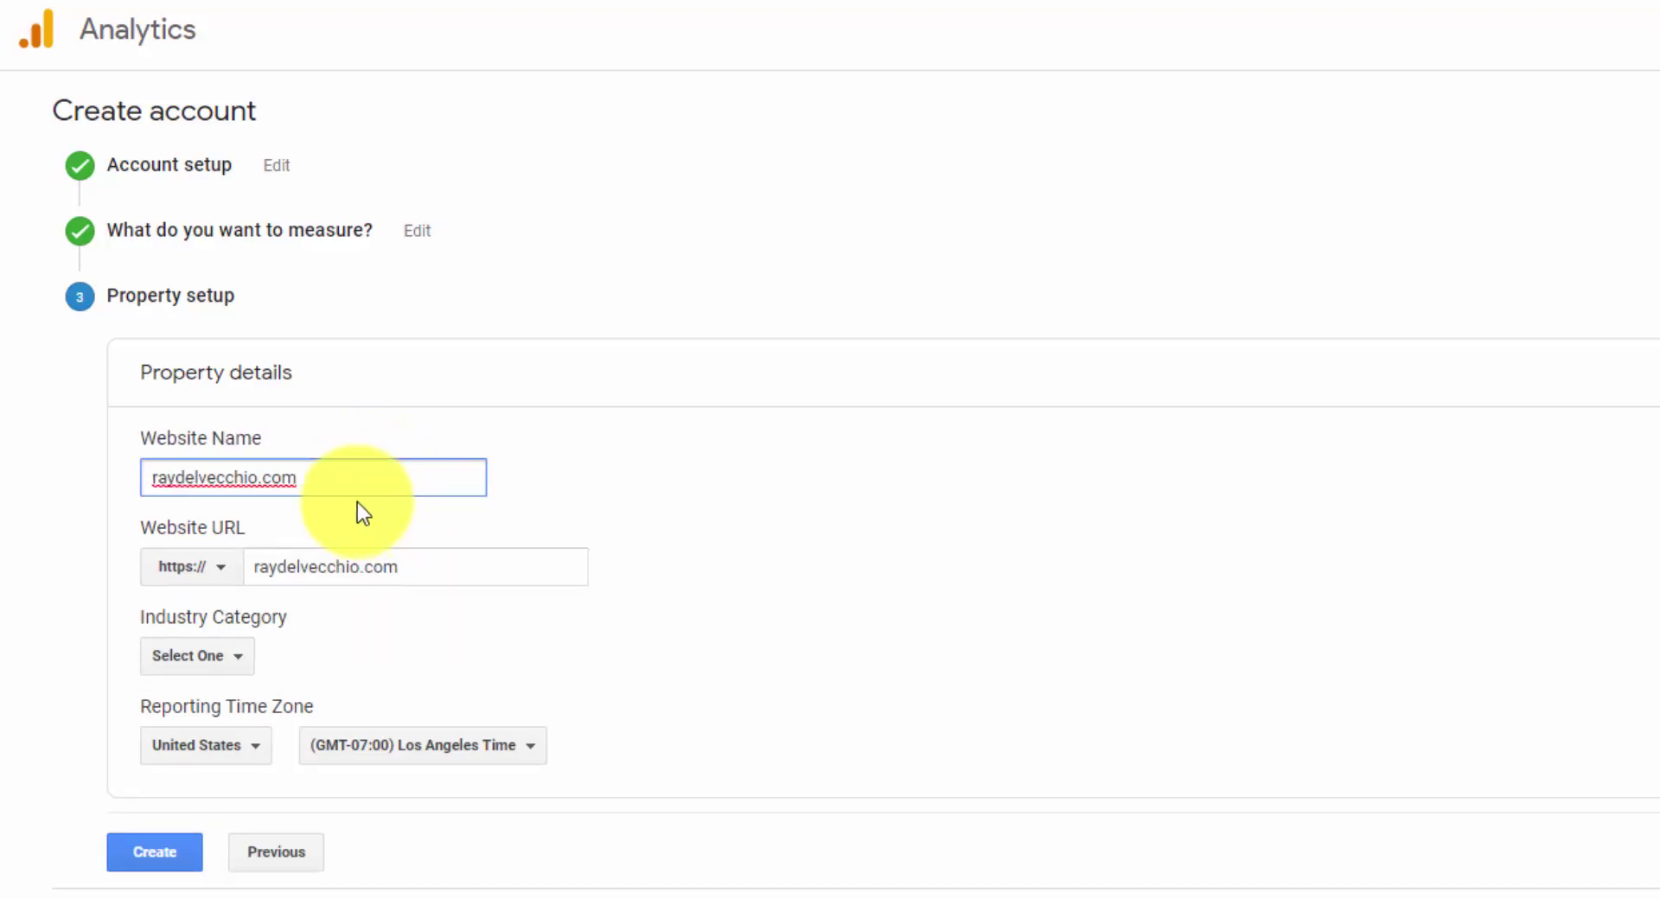
# - Set the industry category to Other and the reporting time zone to New York
pyautogui.scroll(-2, 329, 536)
pyautogui.click(233, 656)
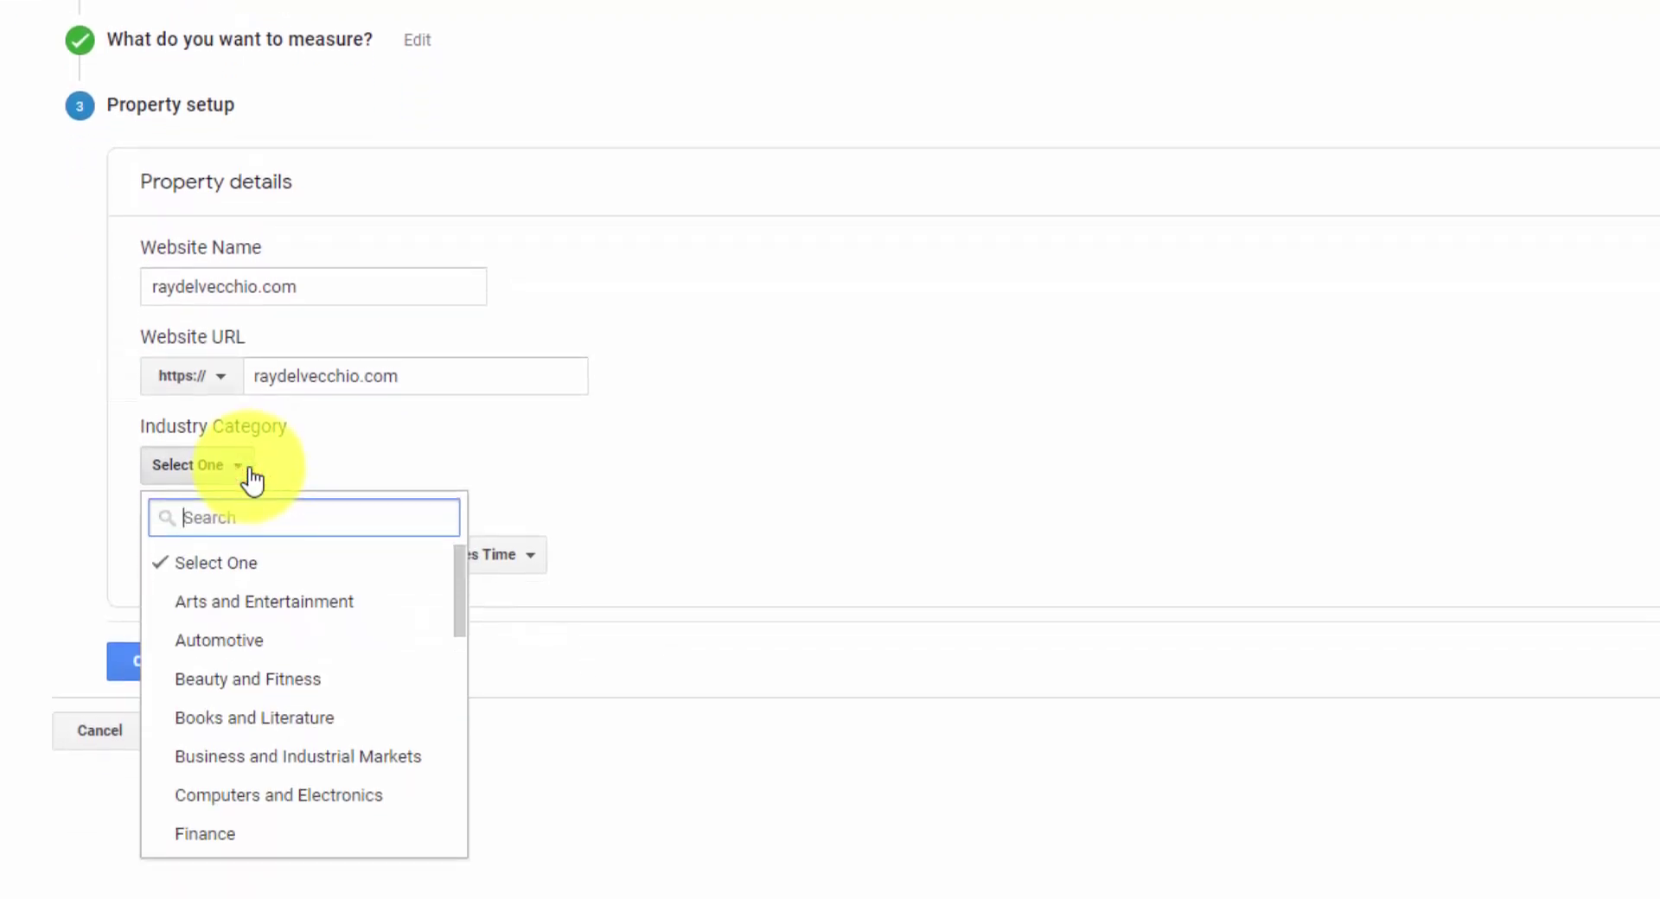
pyautogui.scroll(-2, 299, 616)
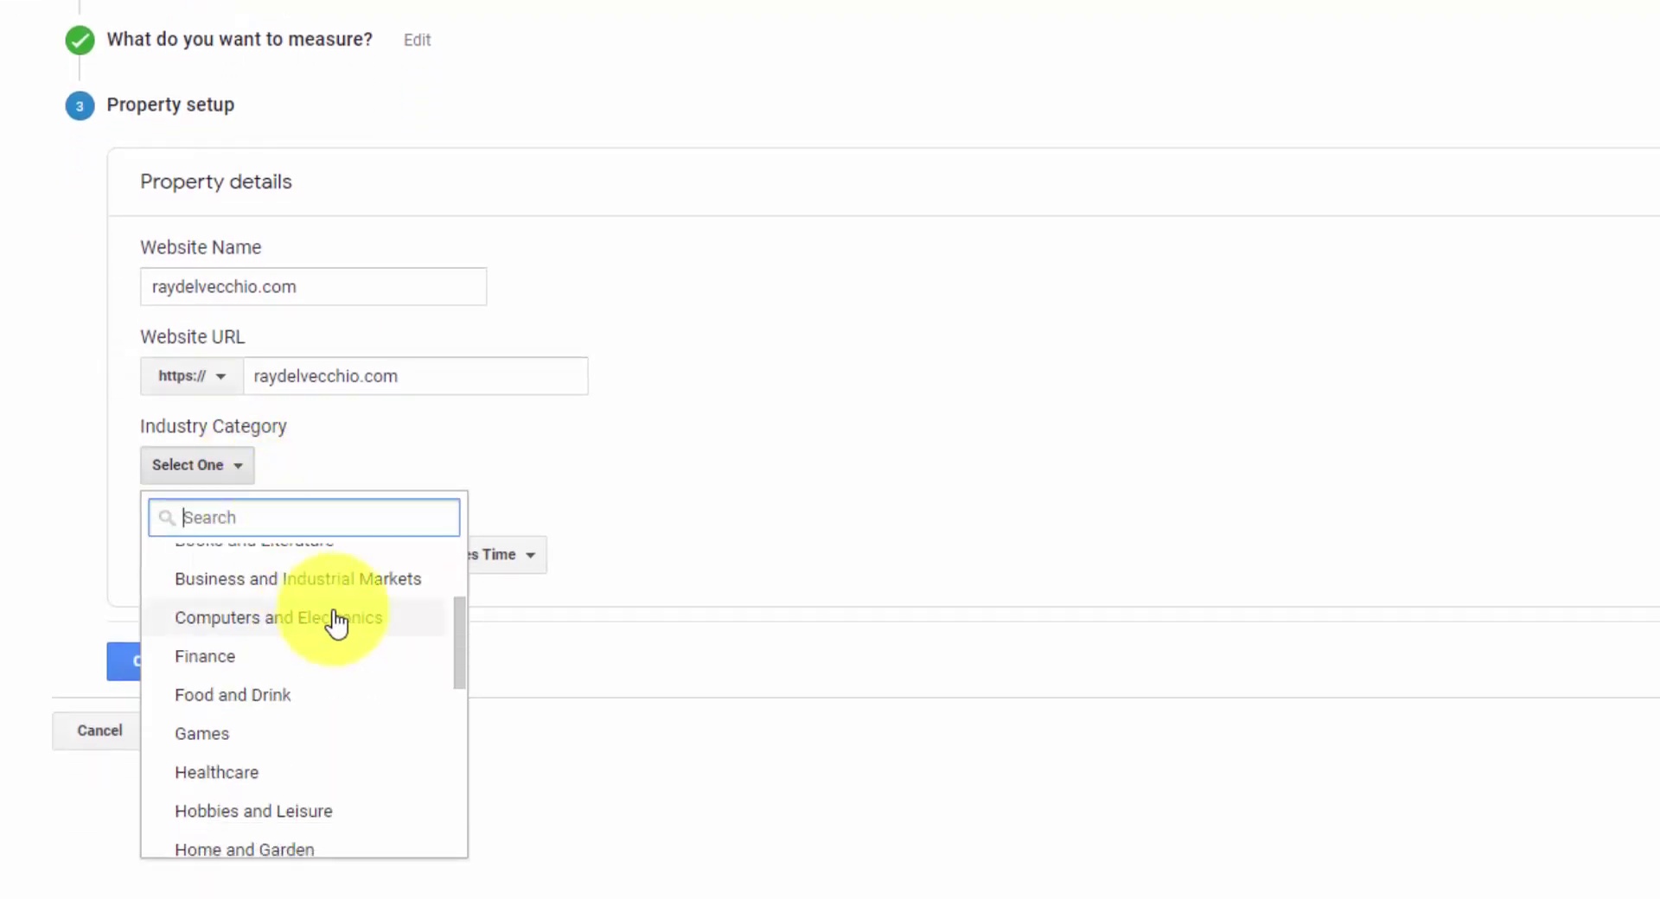
pyautogui.scroll(2, 339, 621)
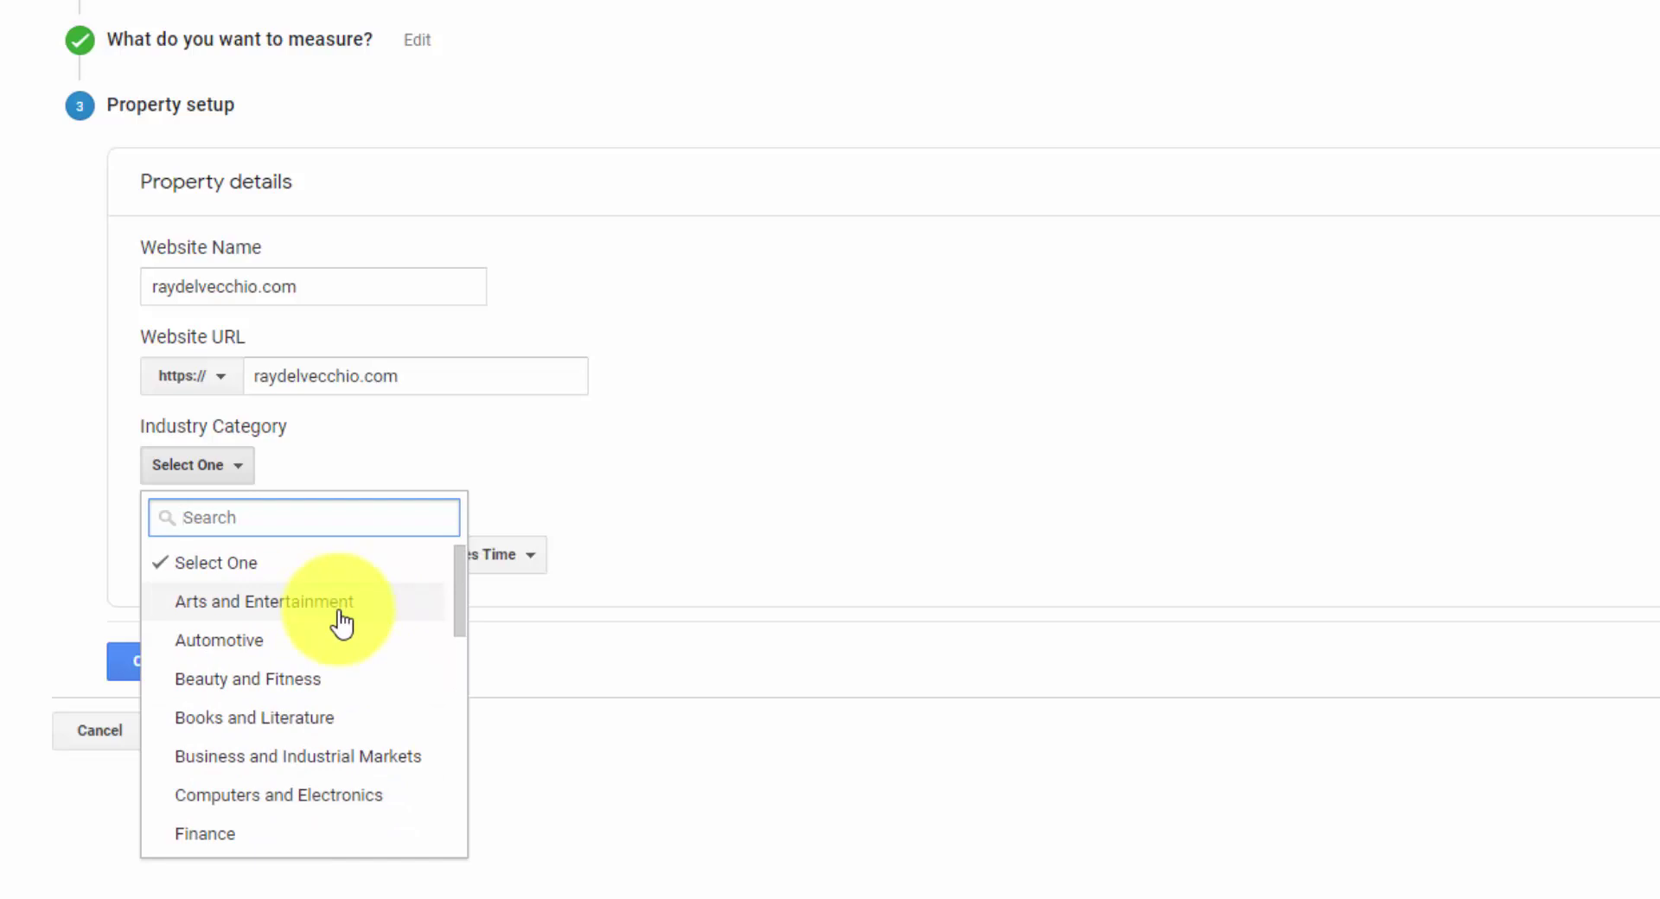
pyautogui.scroll(-4, 342, 621)
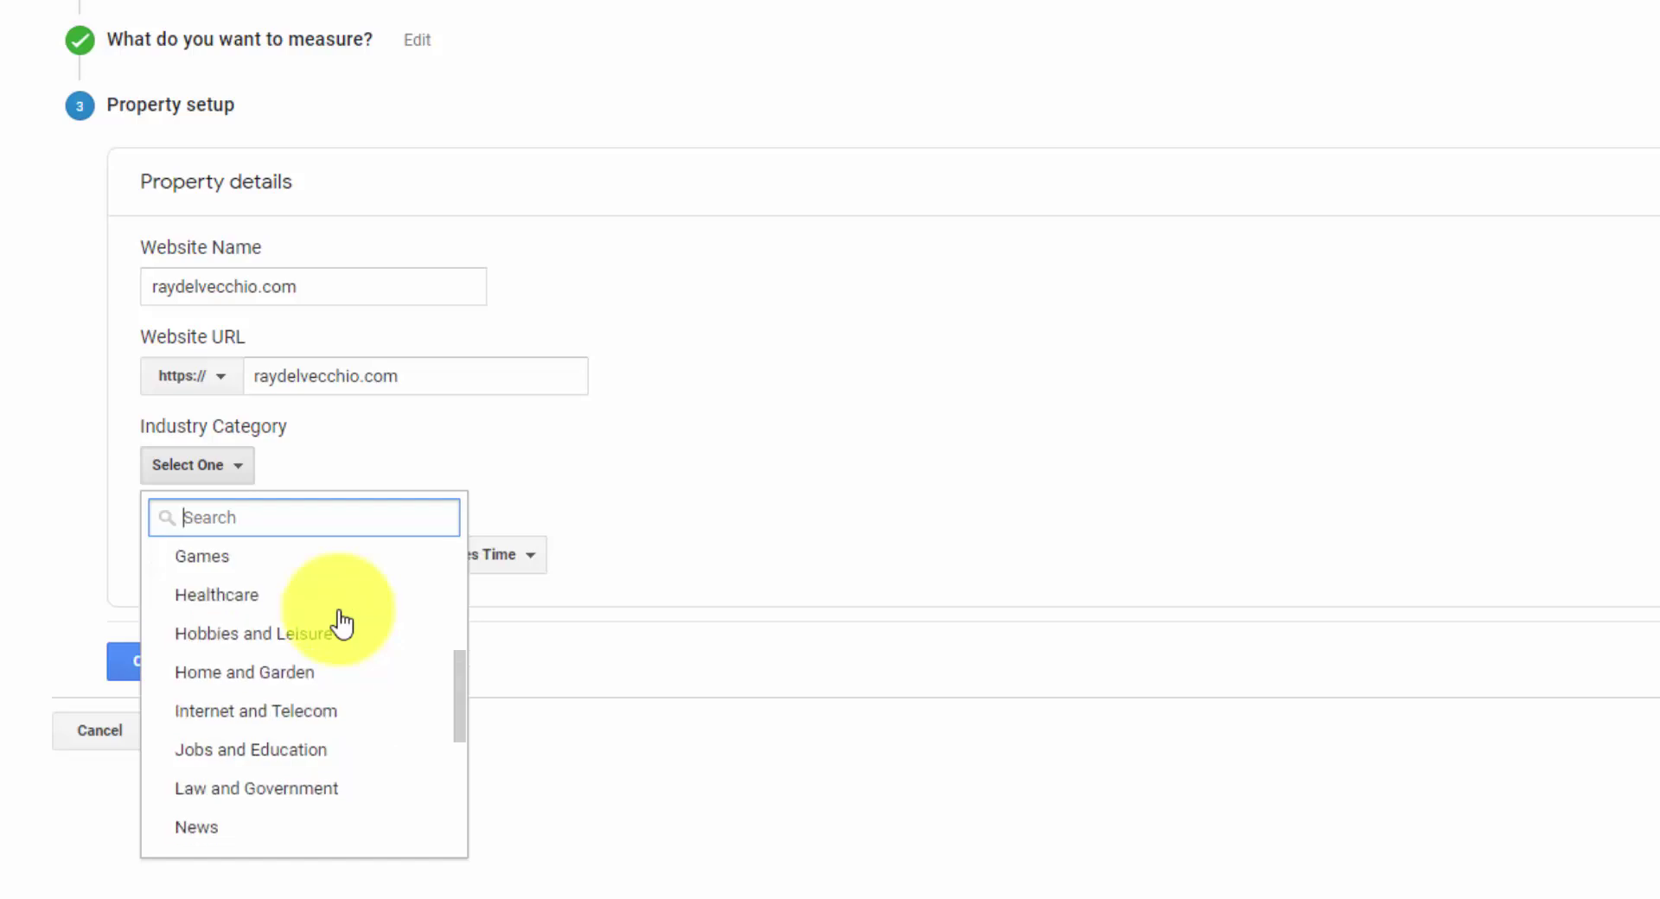
pyautogui.scroll(-2, 342, 621)
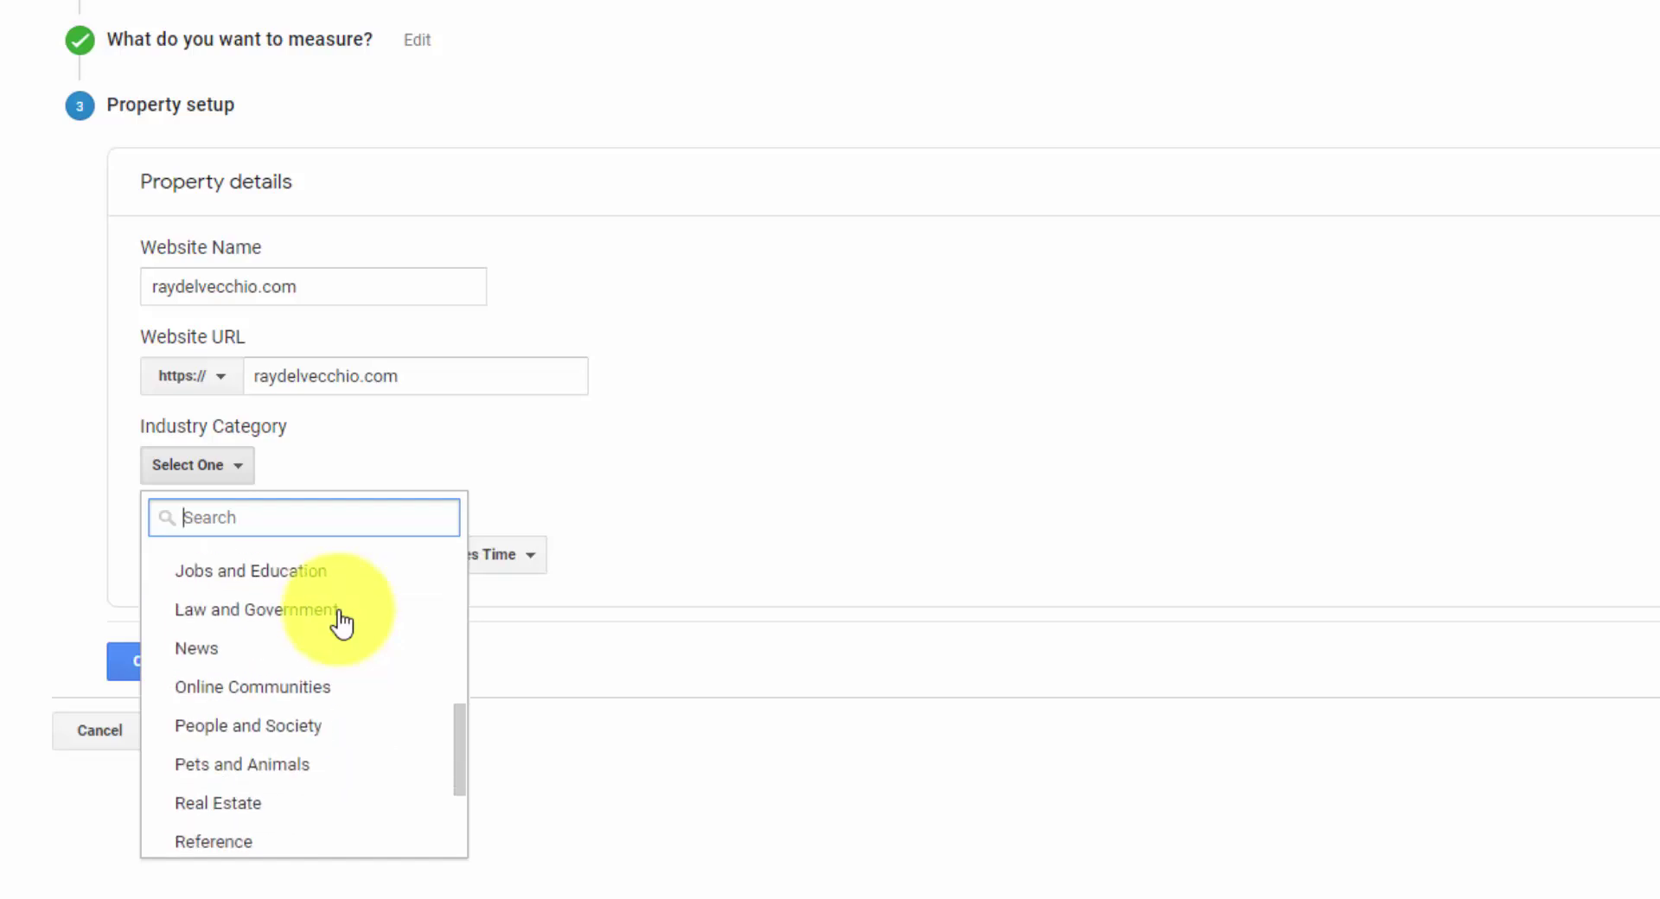
pyautogui.scroll(-2, 339, 622)
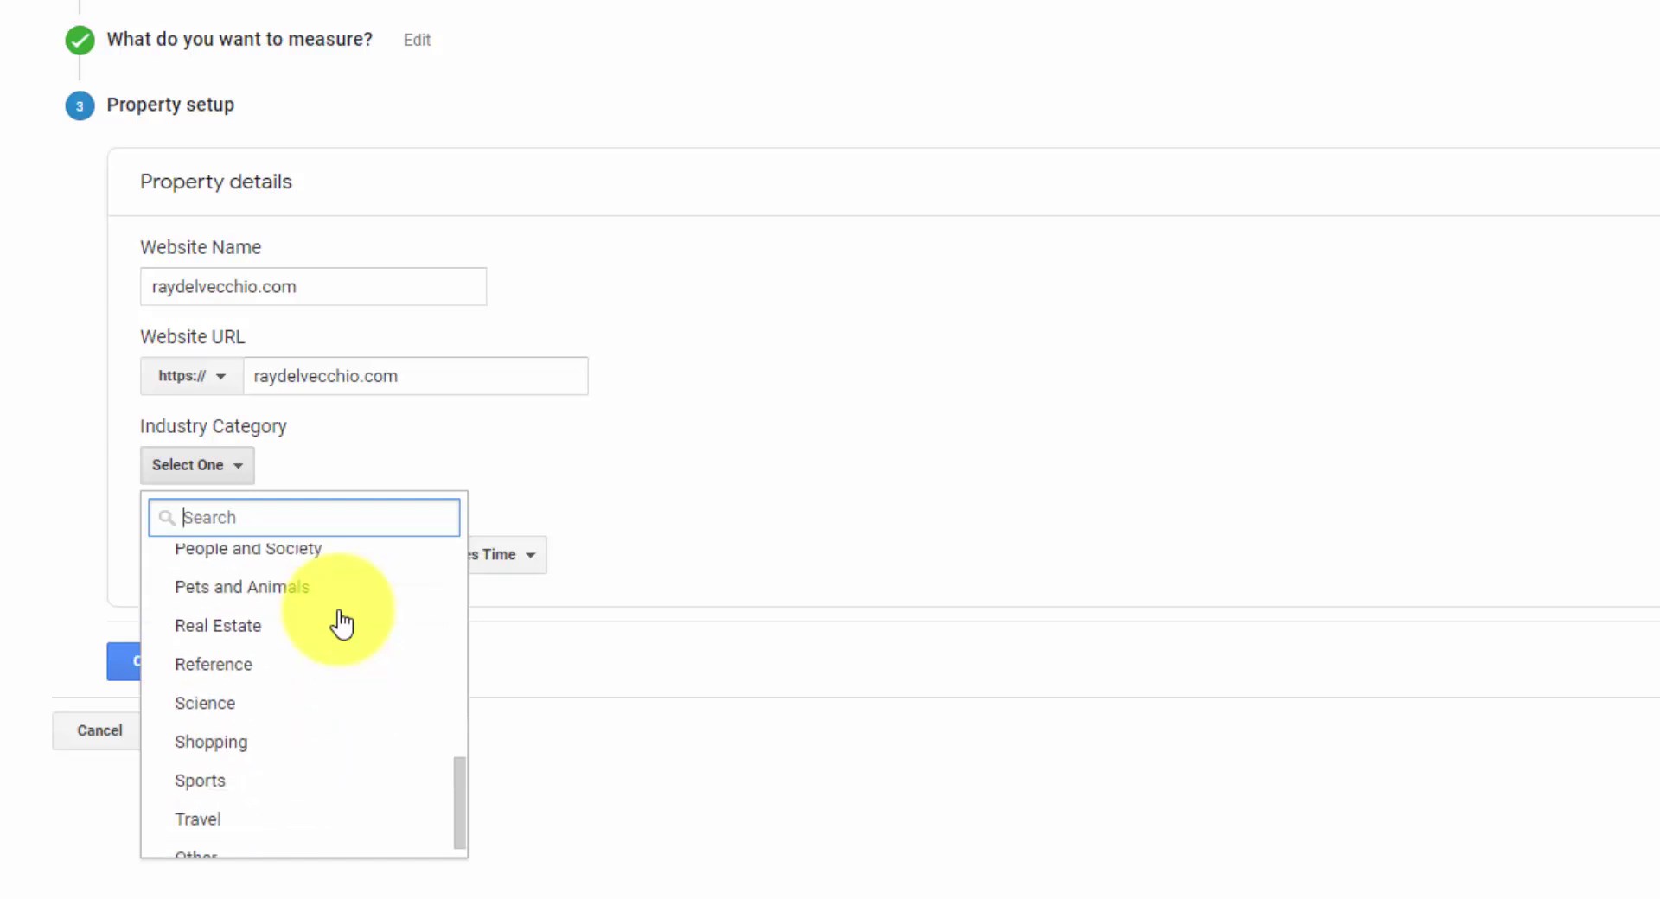
pyautogui.click(282, 852)
pyautogui.scroll(-1, 325, 624)
pyautogui.click(537, 477)
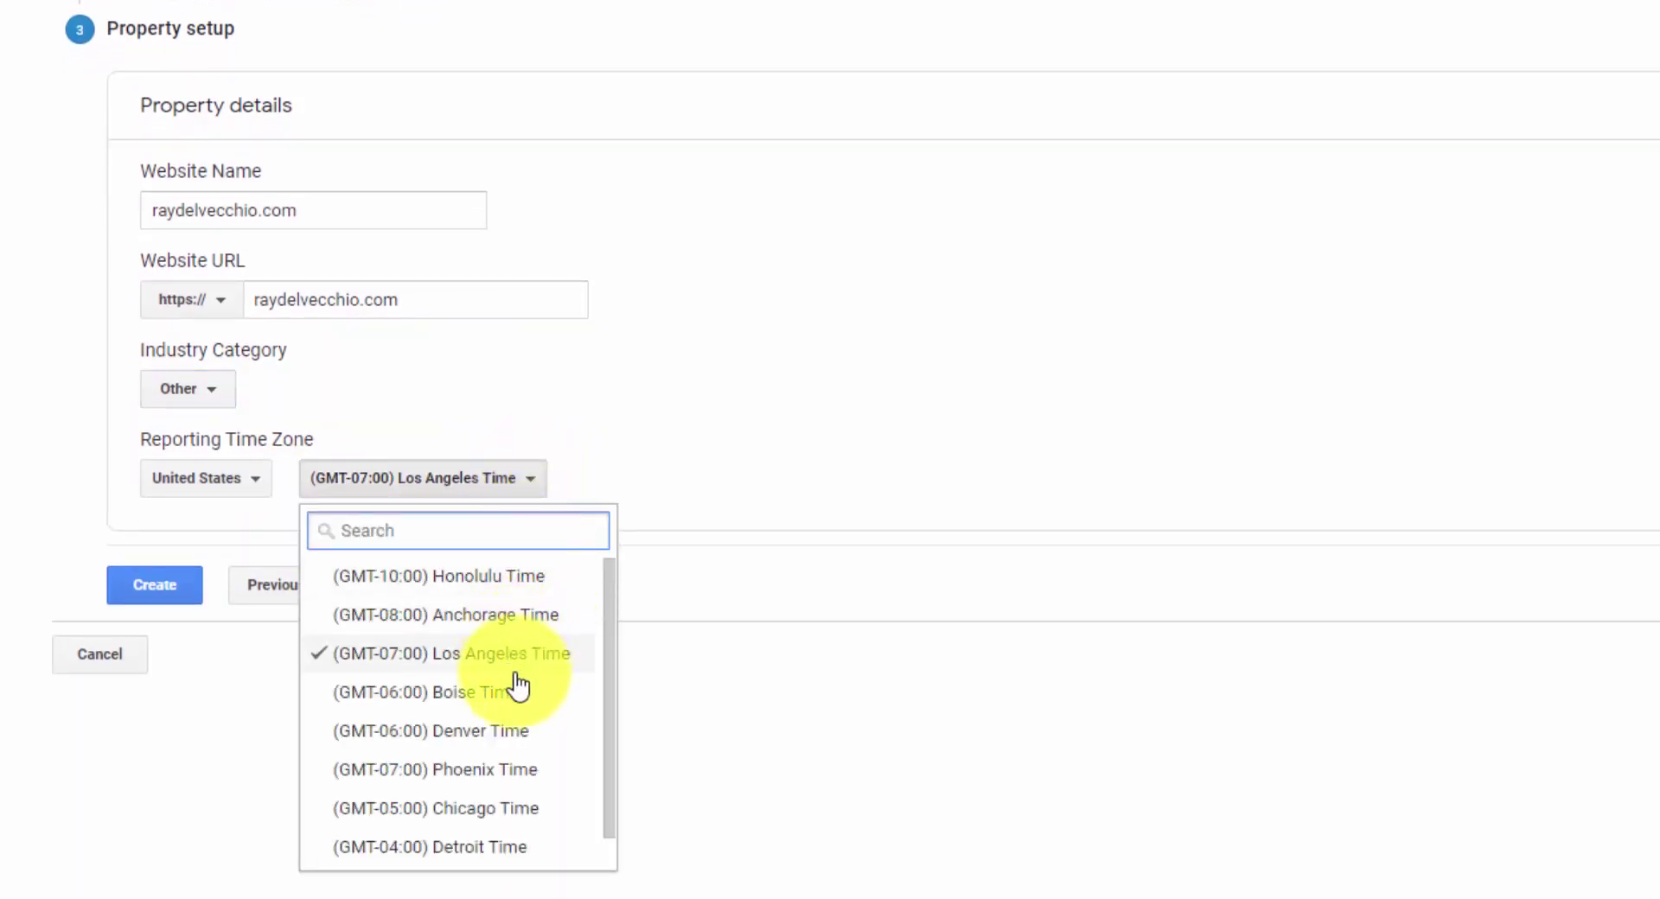
pyautogui.scroll(-1, 517, 687)
pyautogui.click(453, 849)
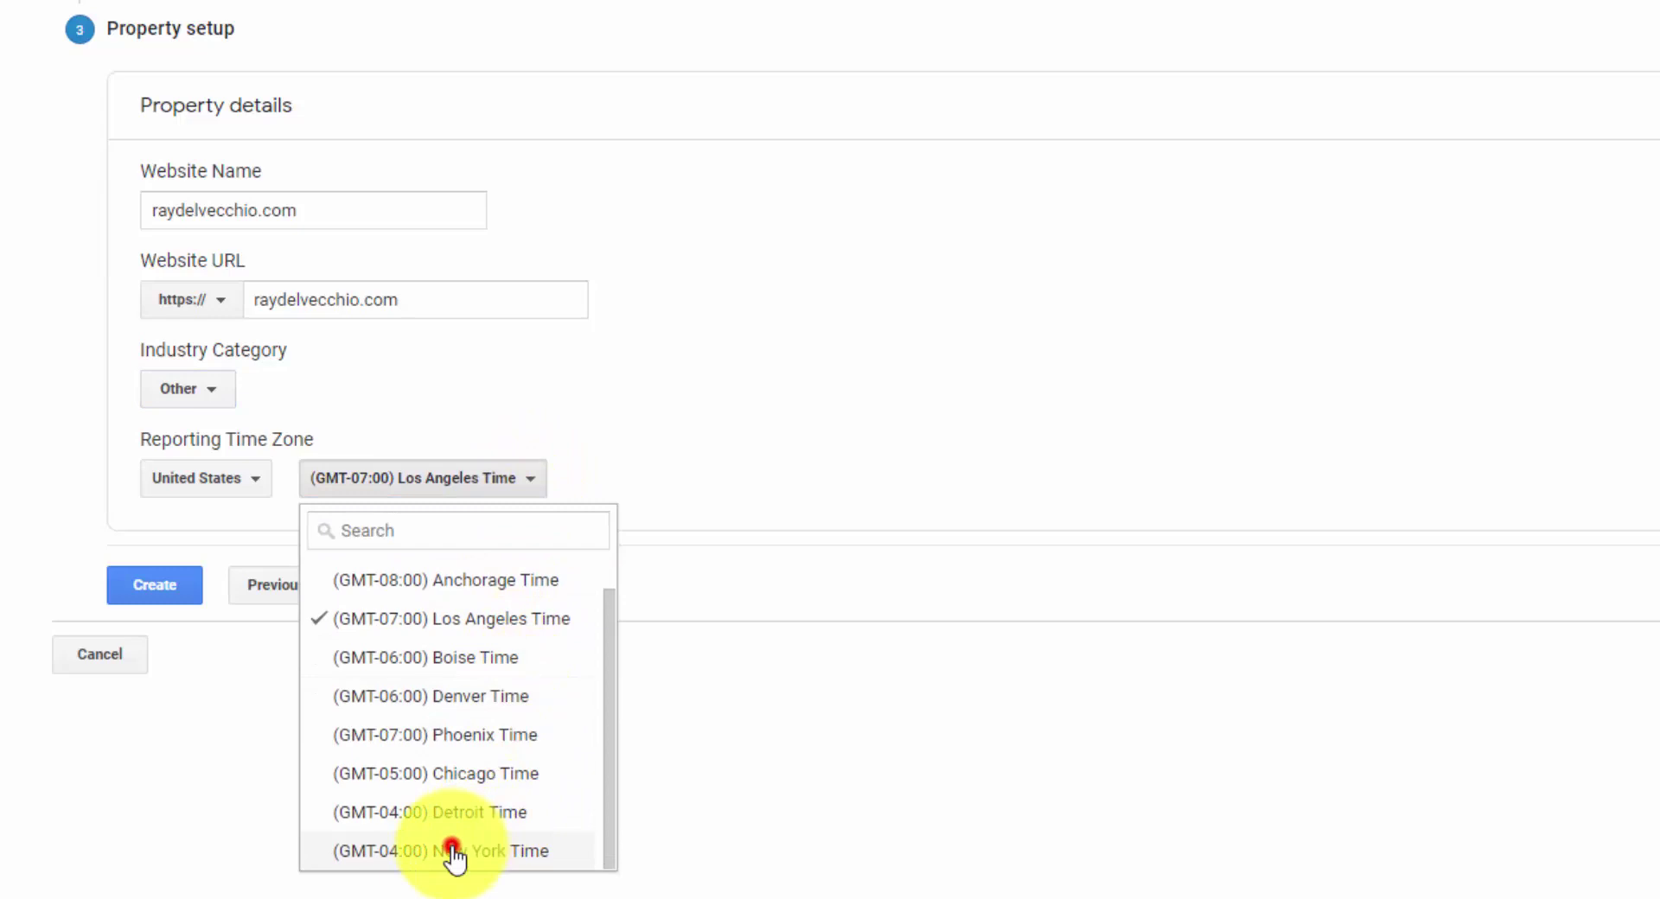
# - Create the account, tick the GDPR and Controller-Controller terms, and accept the Terms of Service
pyautogui.click(419, 653)
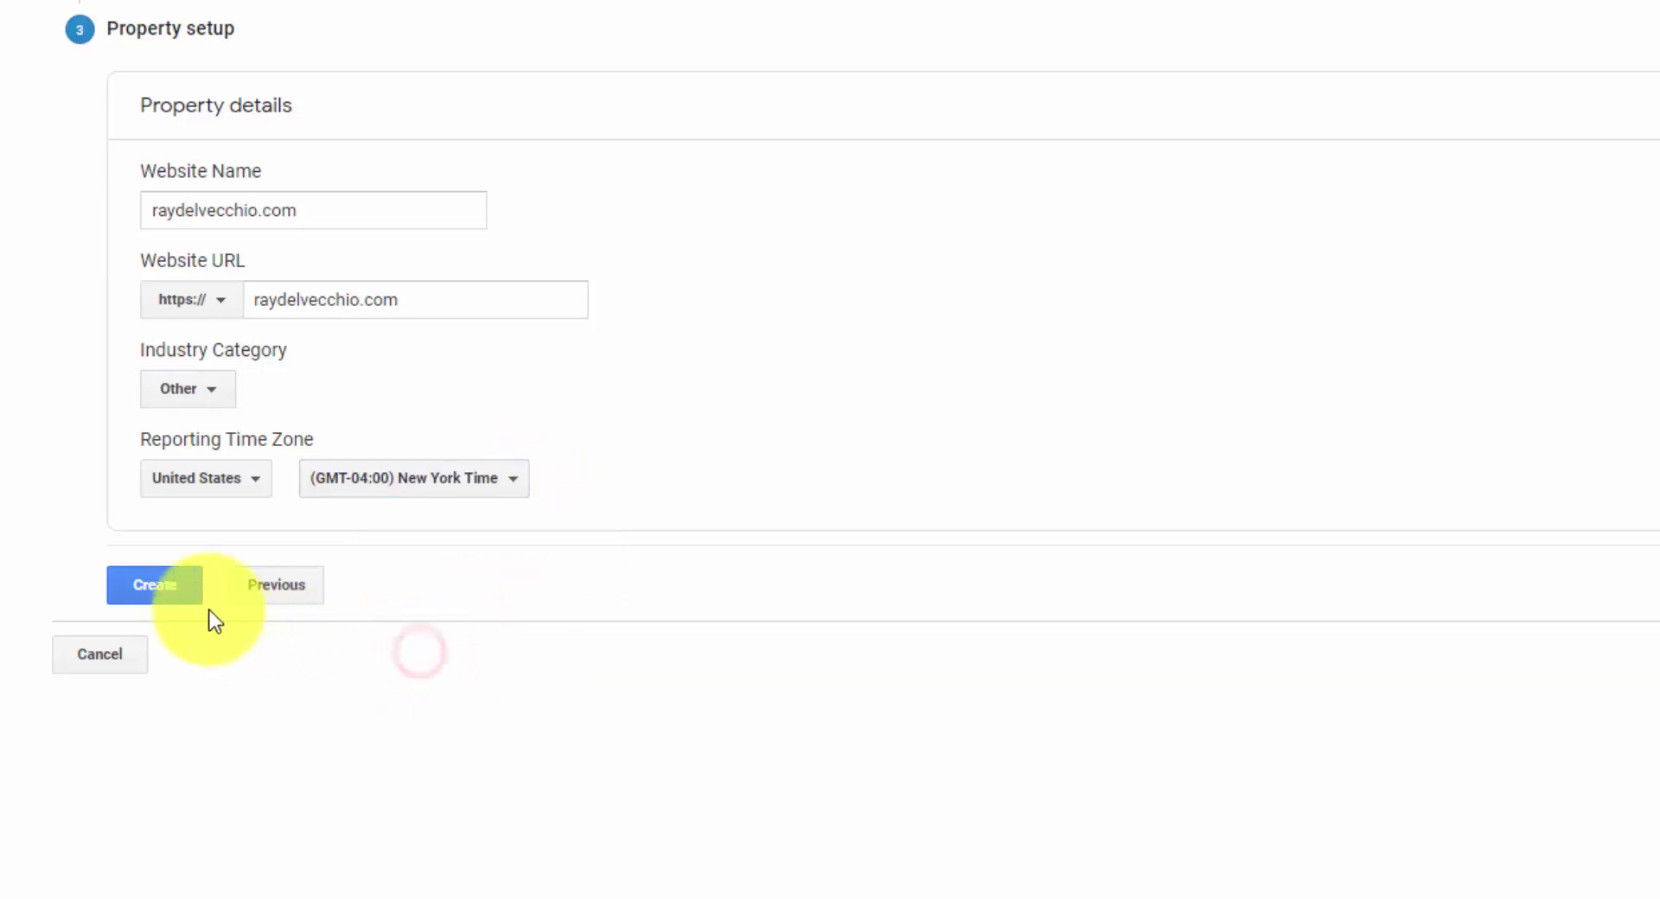
pyautogui.click(169, 591)
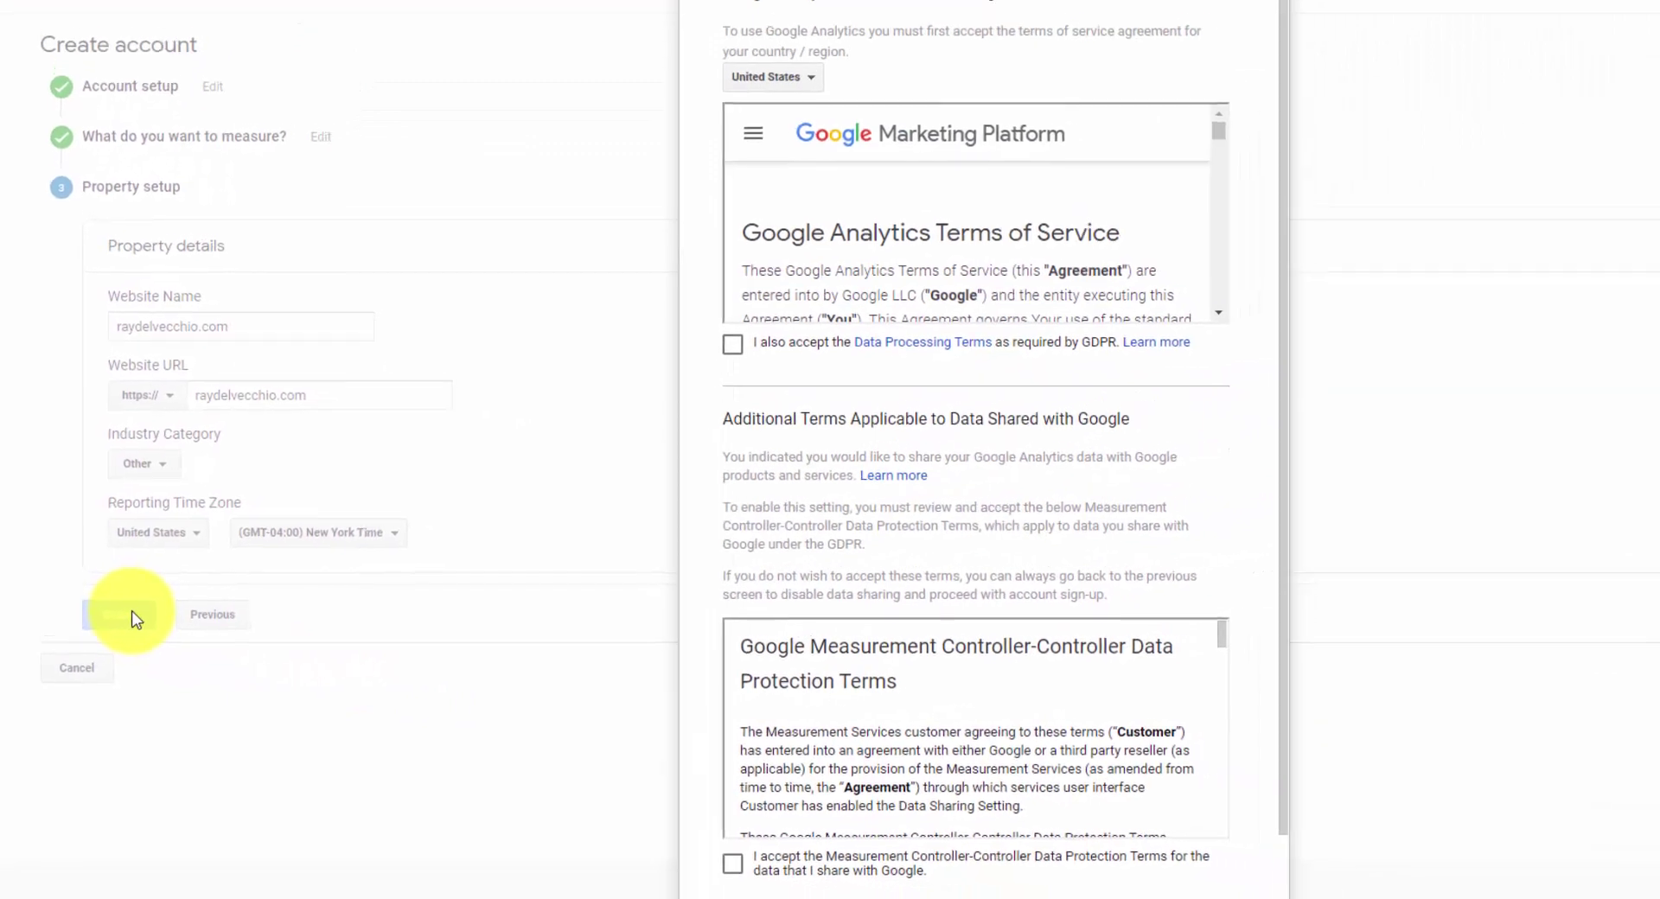
pyautogui.click(733, 344)
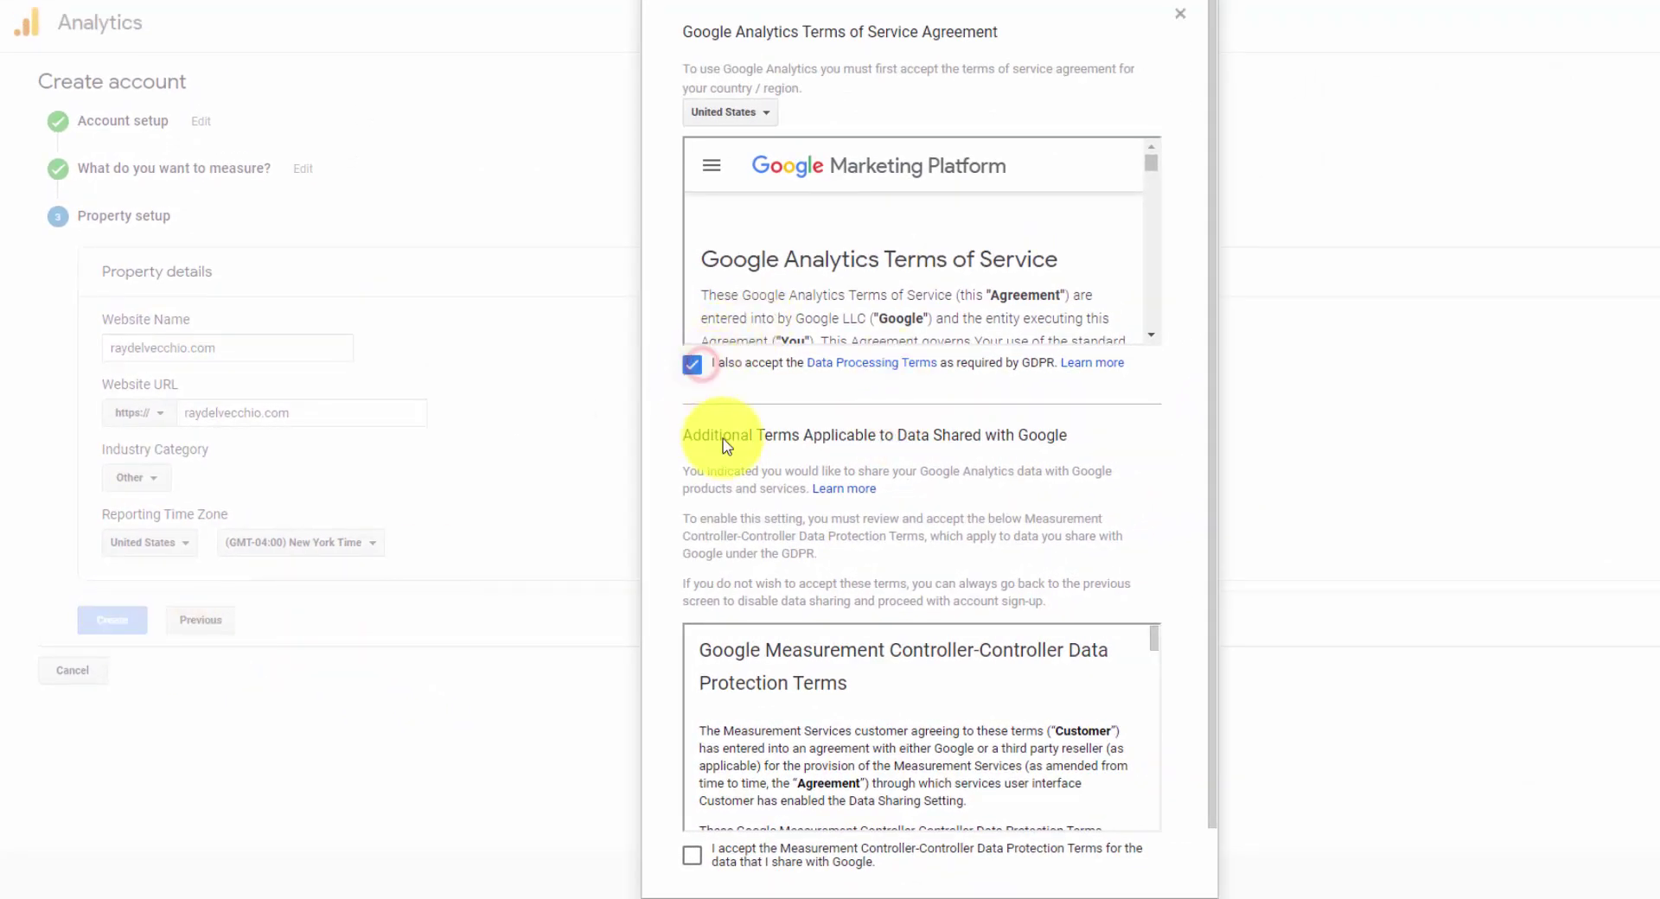
pyautogui.scroll(-1, 726, 447)
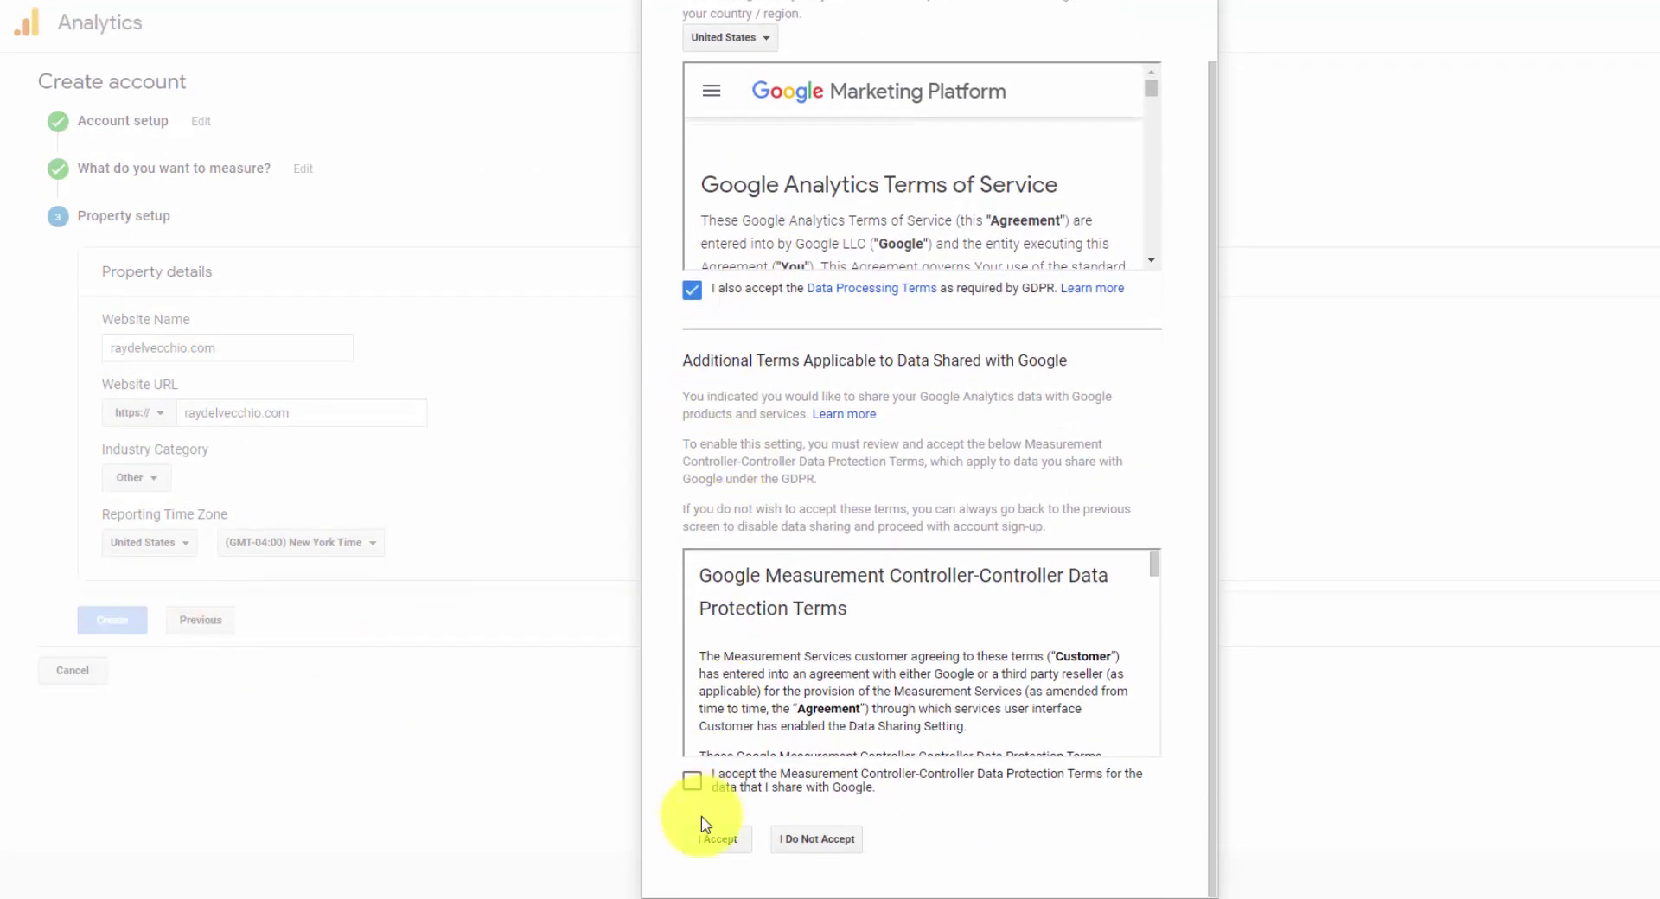
pyautogui.click(692, 781)
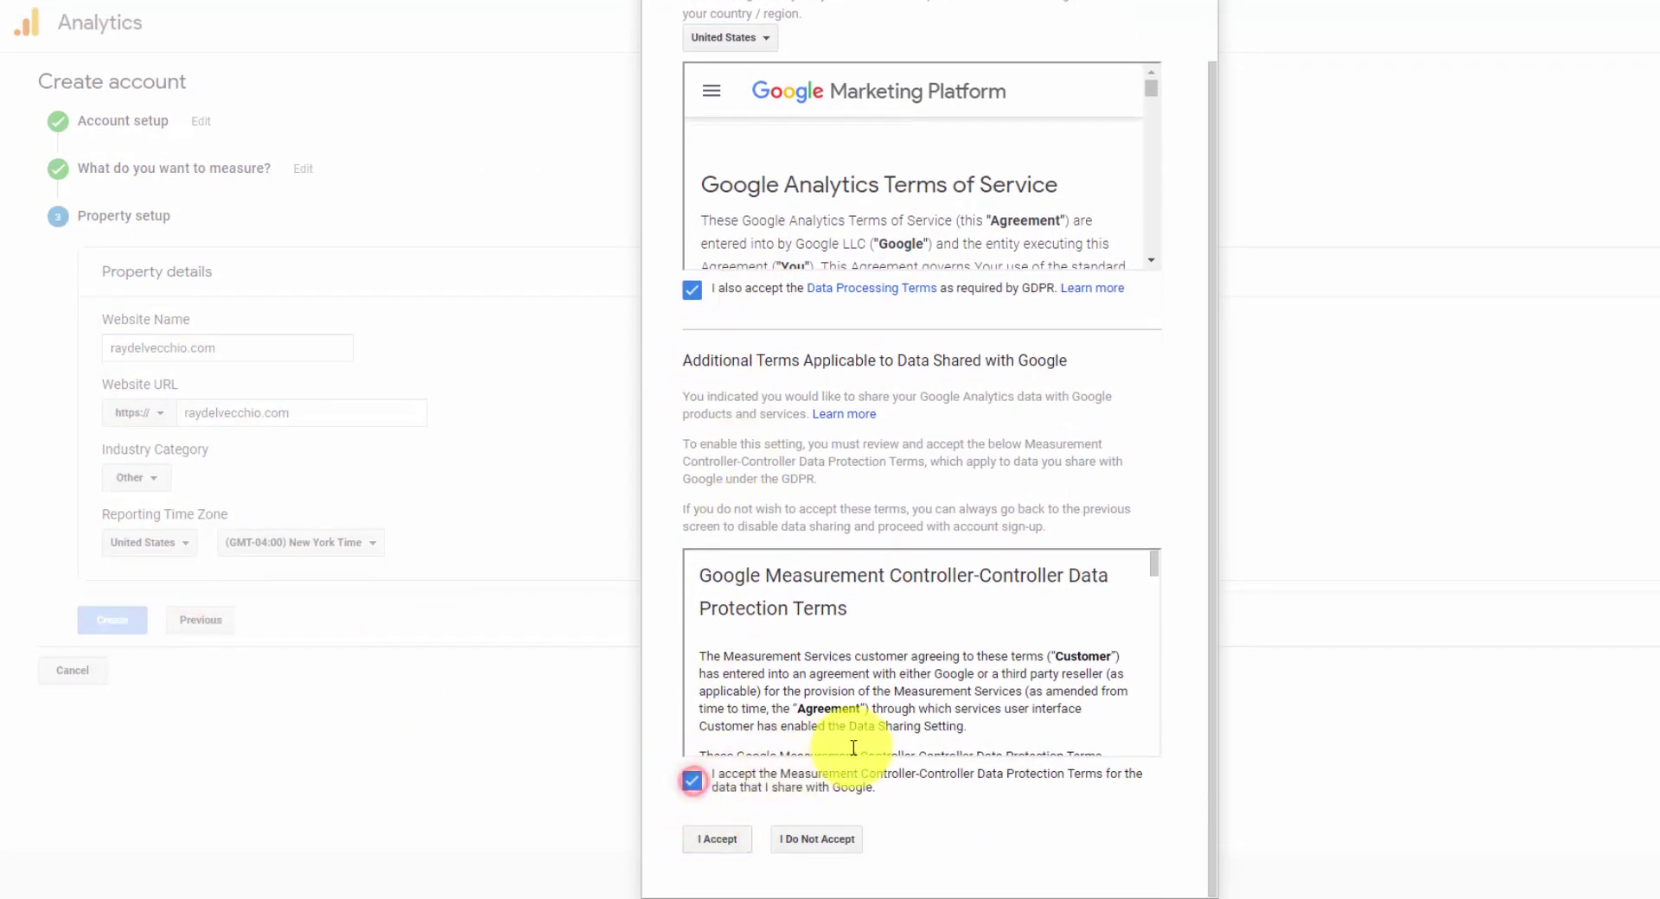
pyautogui.click(717, 838)
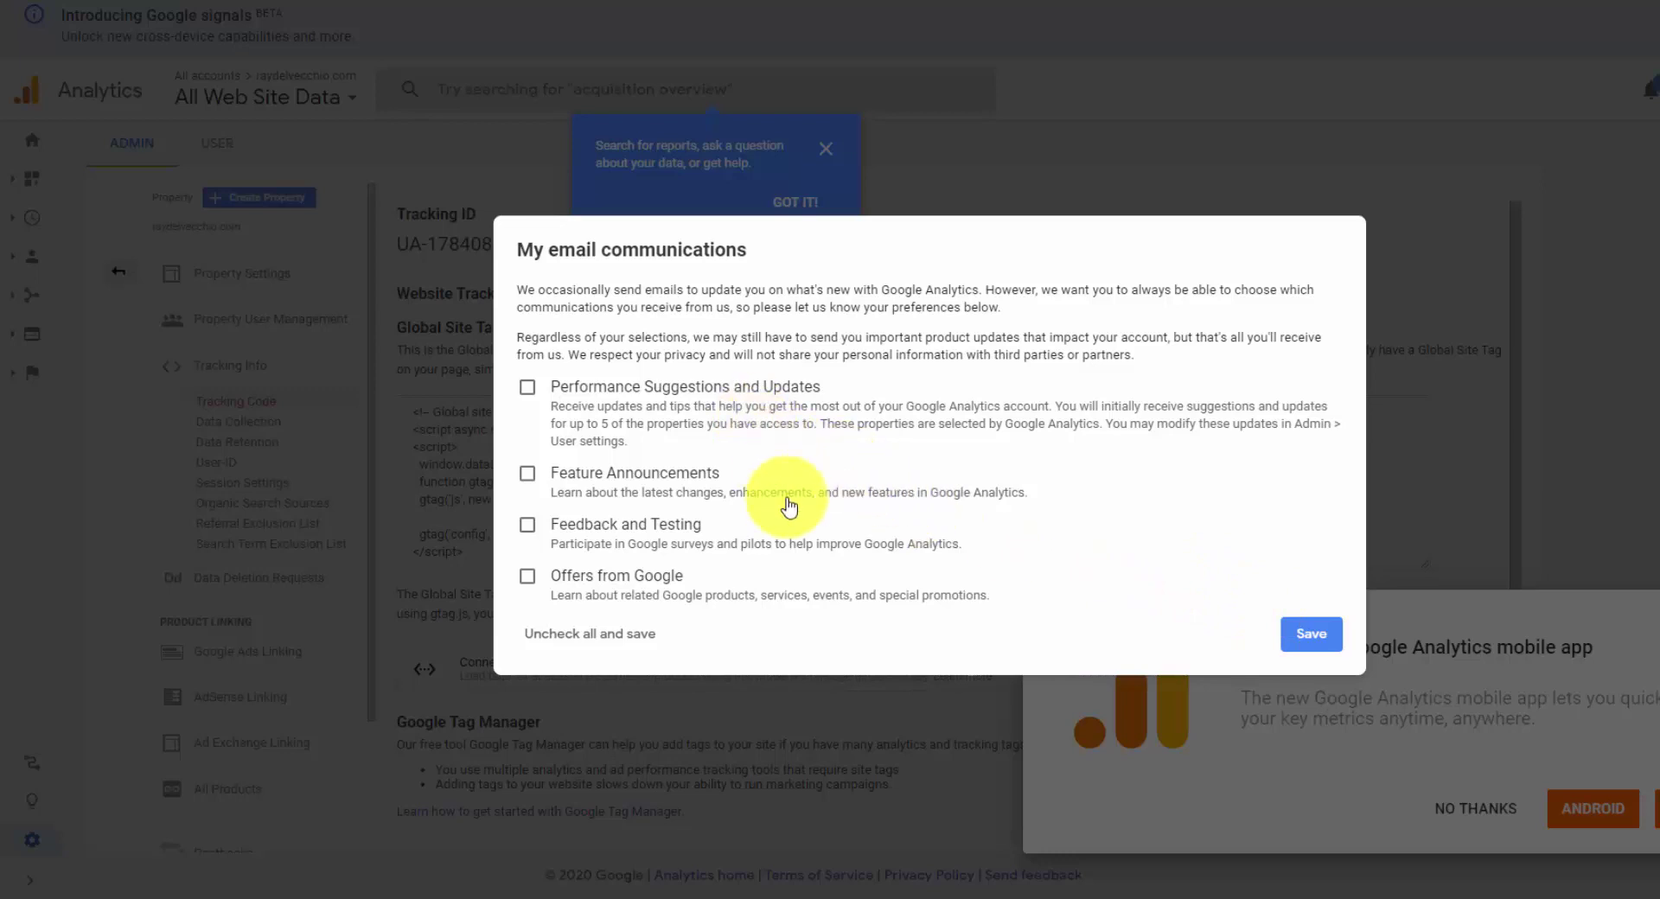
# - Uncheck all email communication options and close the search tip popup
pyautogui.click(618, 642)
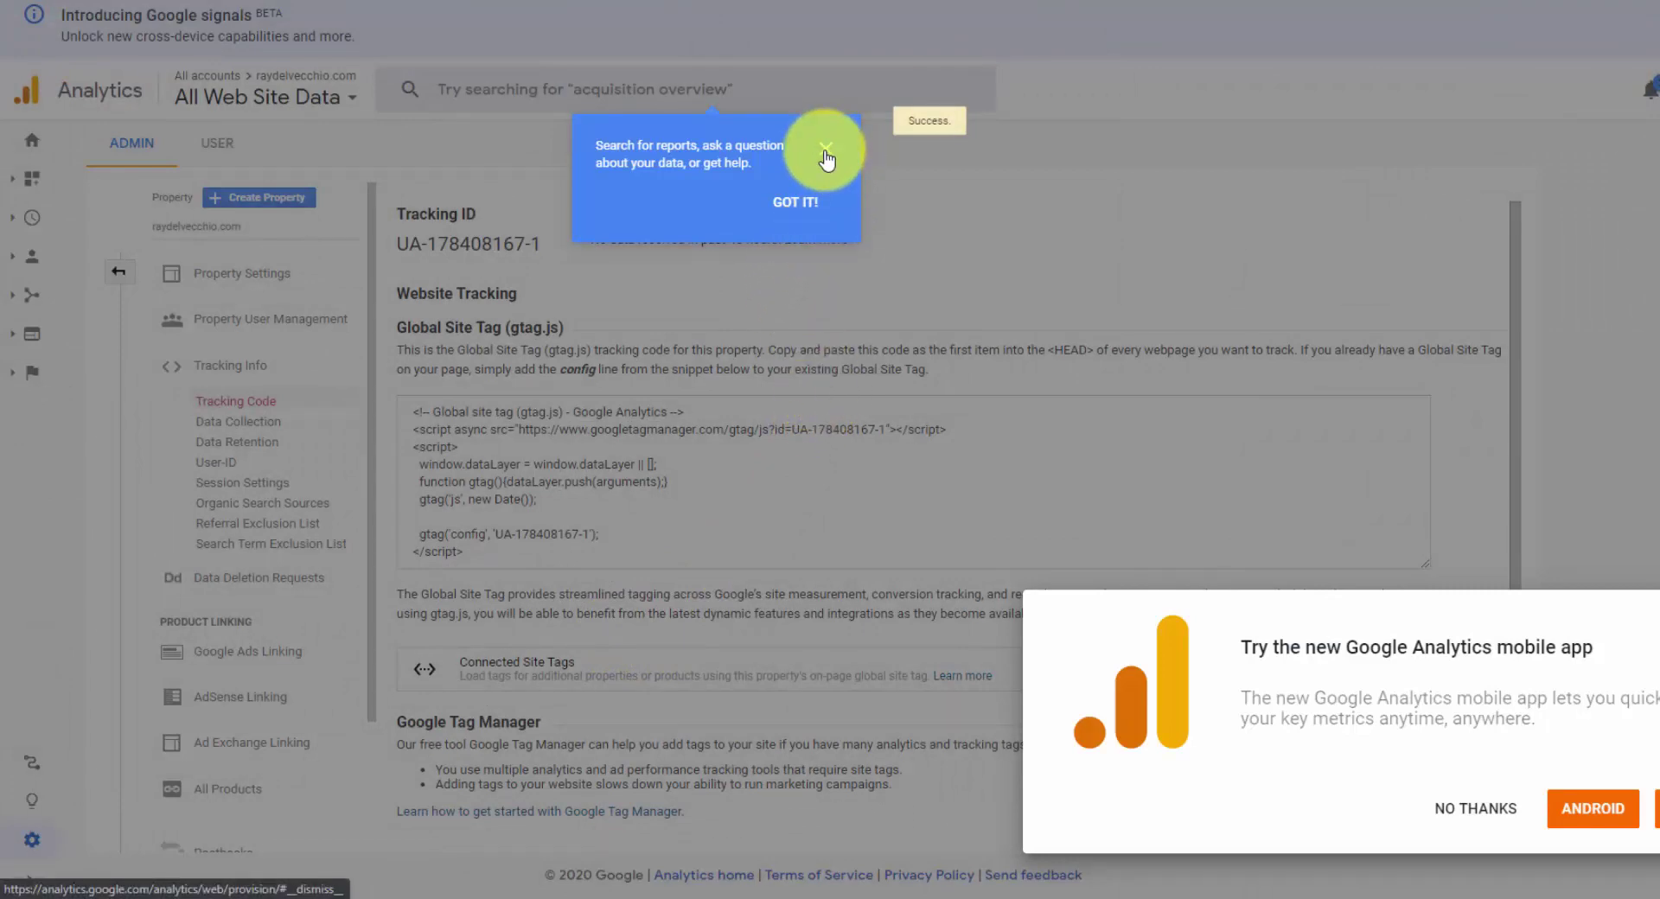
pyautogui.click(826, 156)
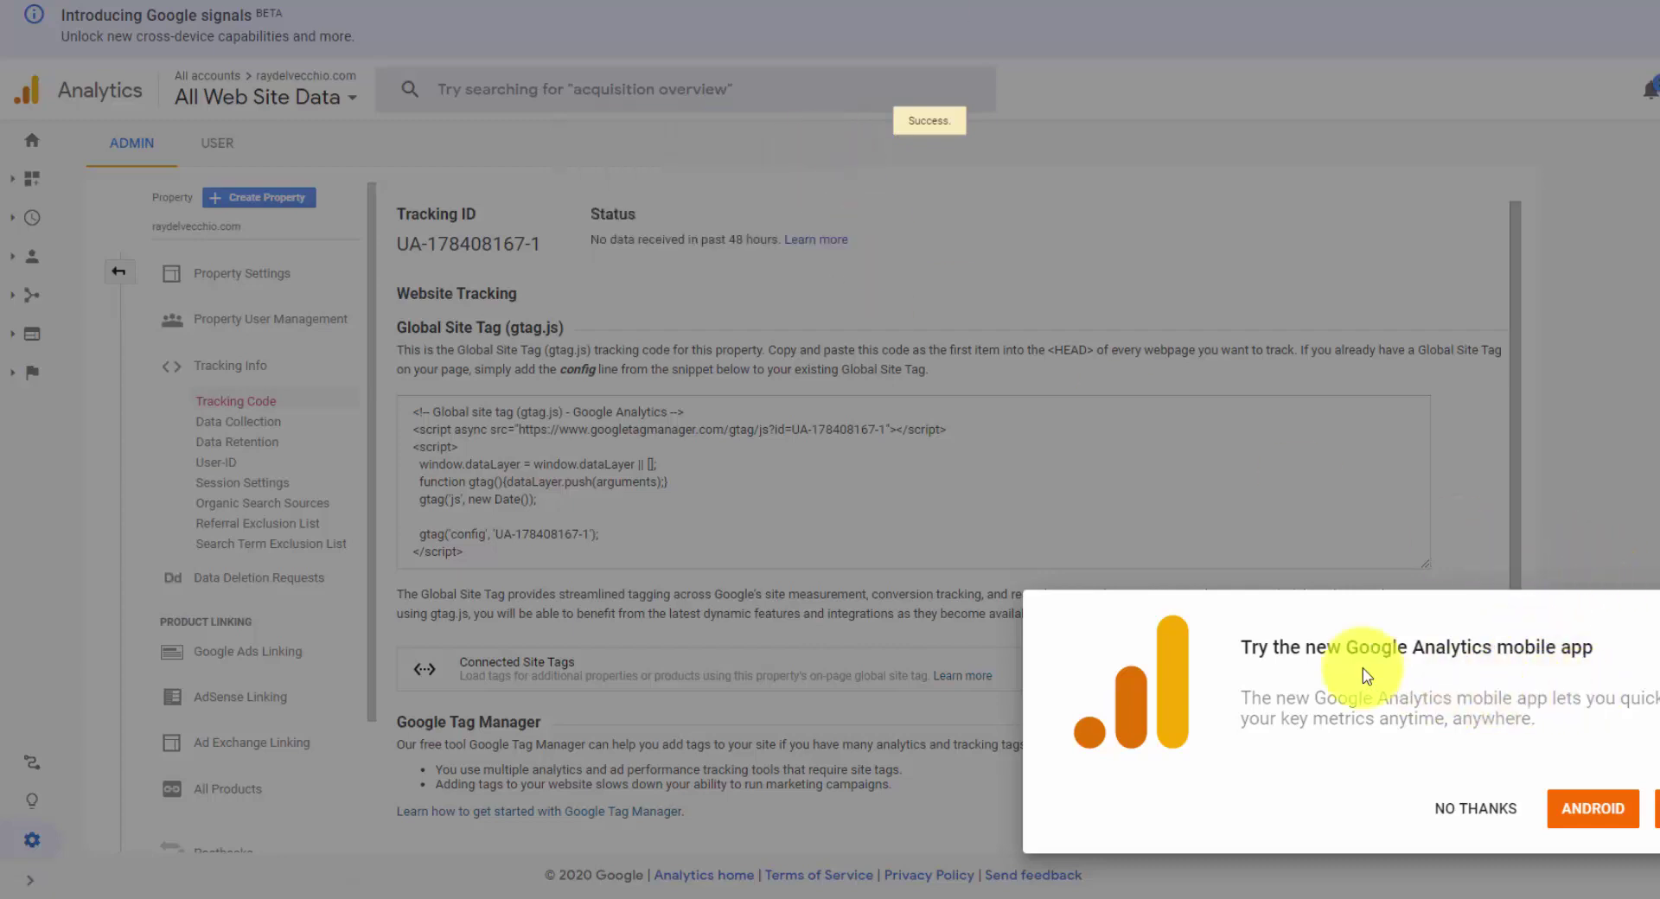
# - Decline the mobile-app prompt and select the Global Site Tag (gtag.js) snippet for copying
pyautogui.click(1477, 805)
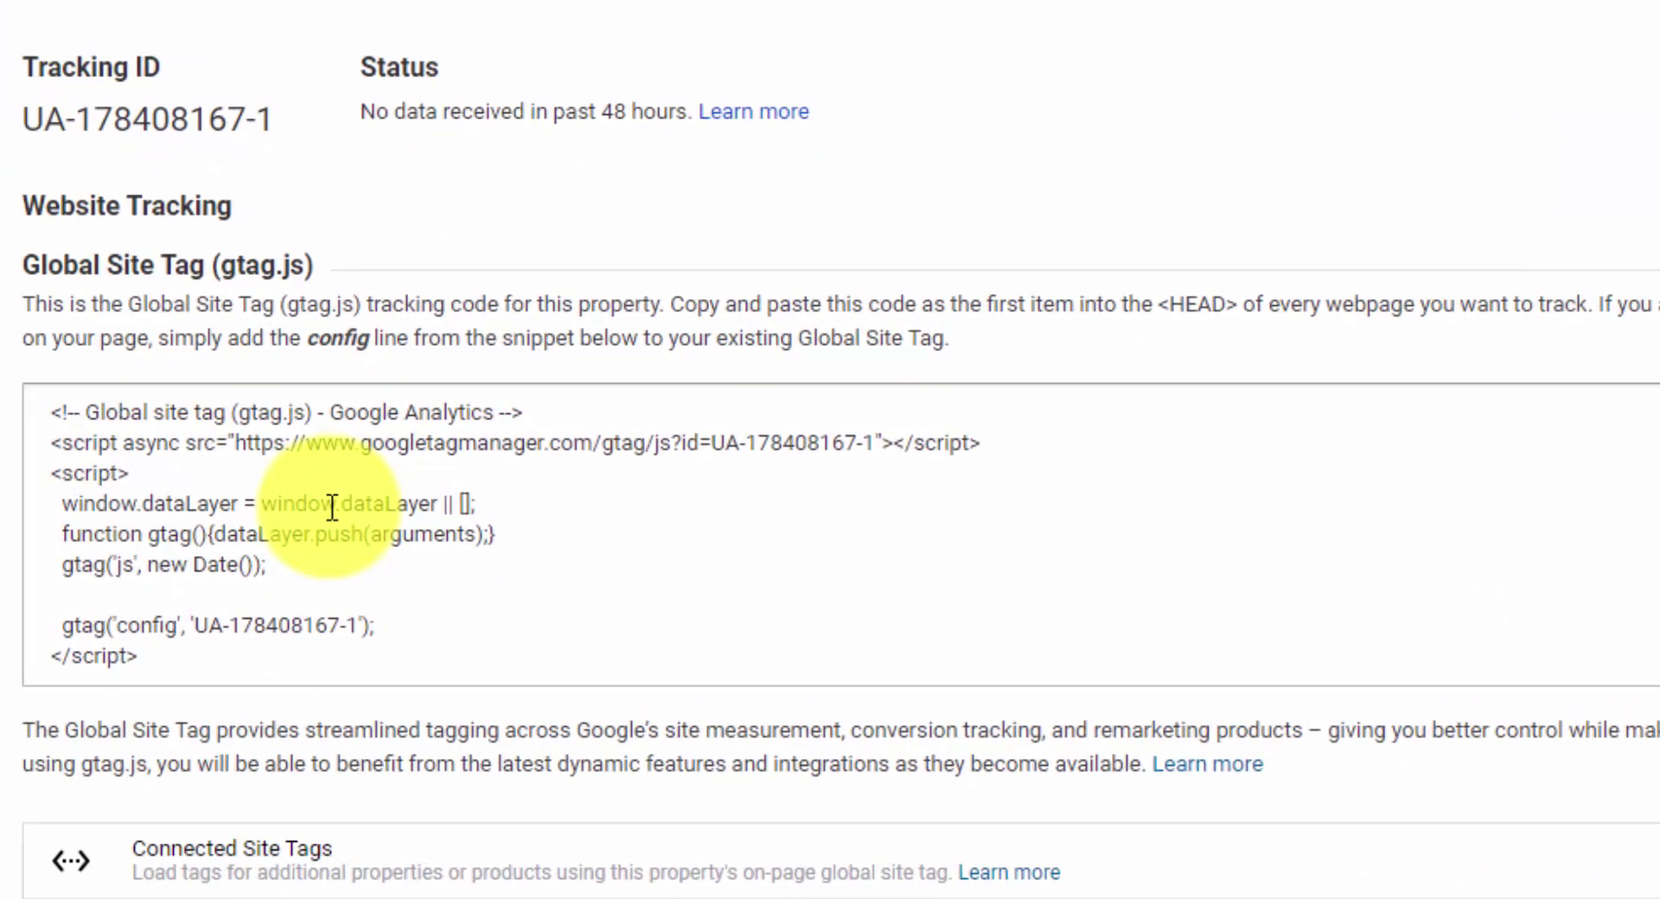
pyautogui.click(329, 505)
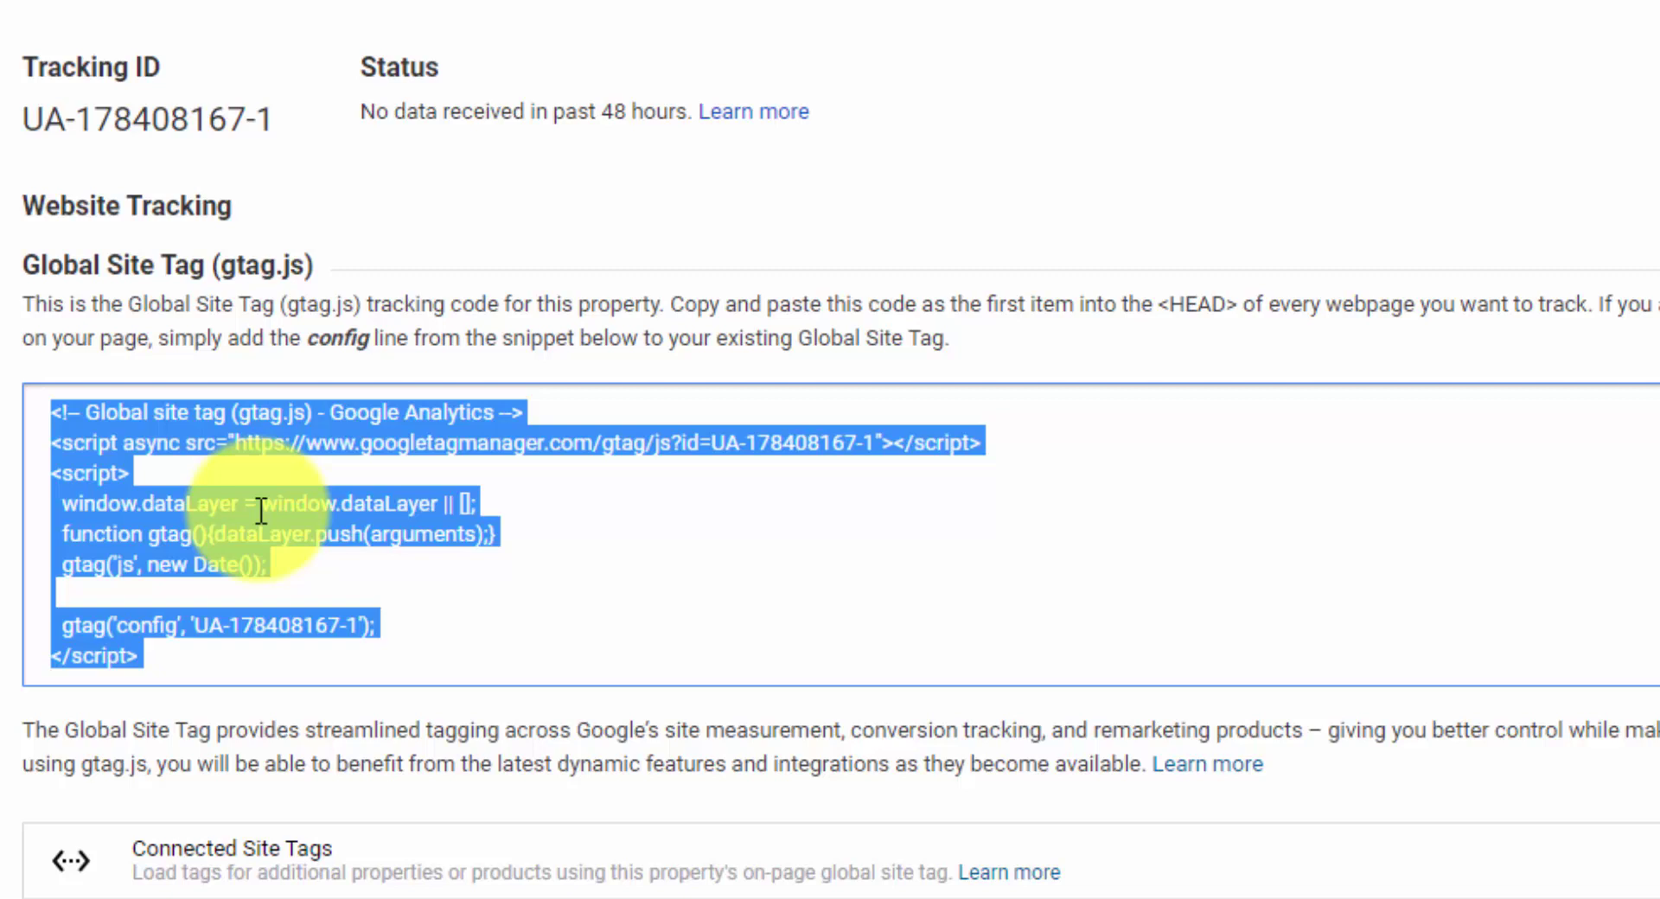
pyautogui.click(374, 566)
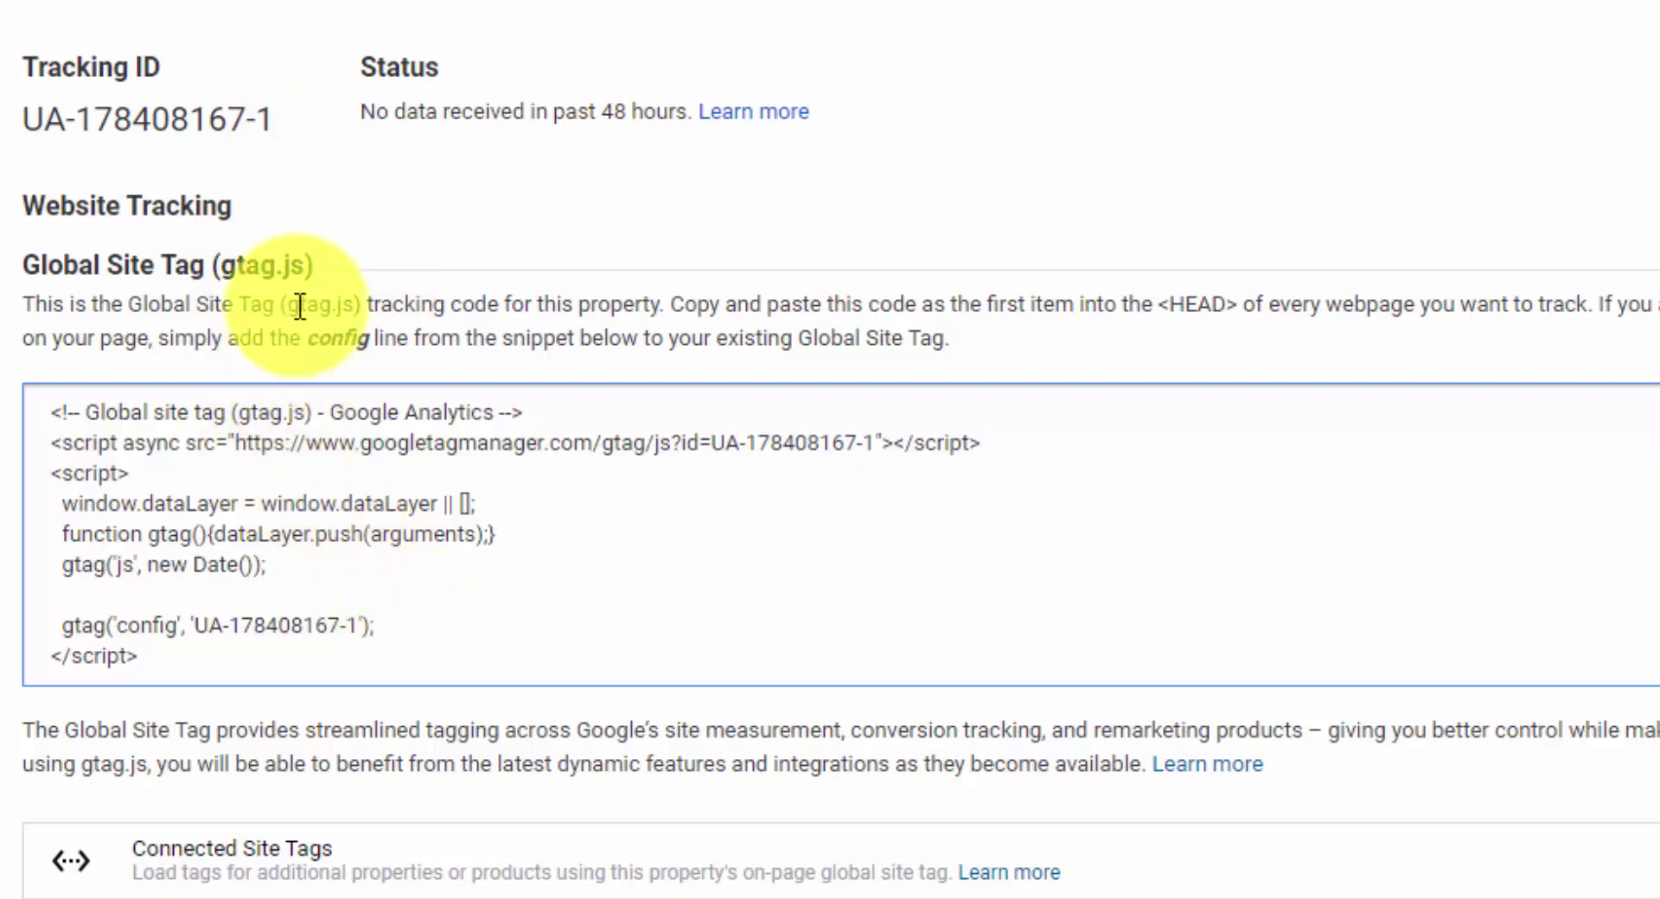
pyautogui.moveTo(281, 118); pyautogui.dragTo(29, 125)
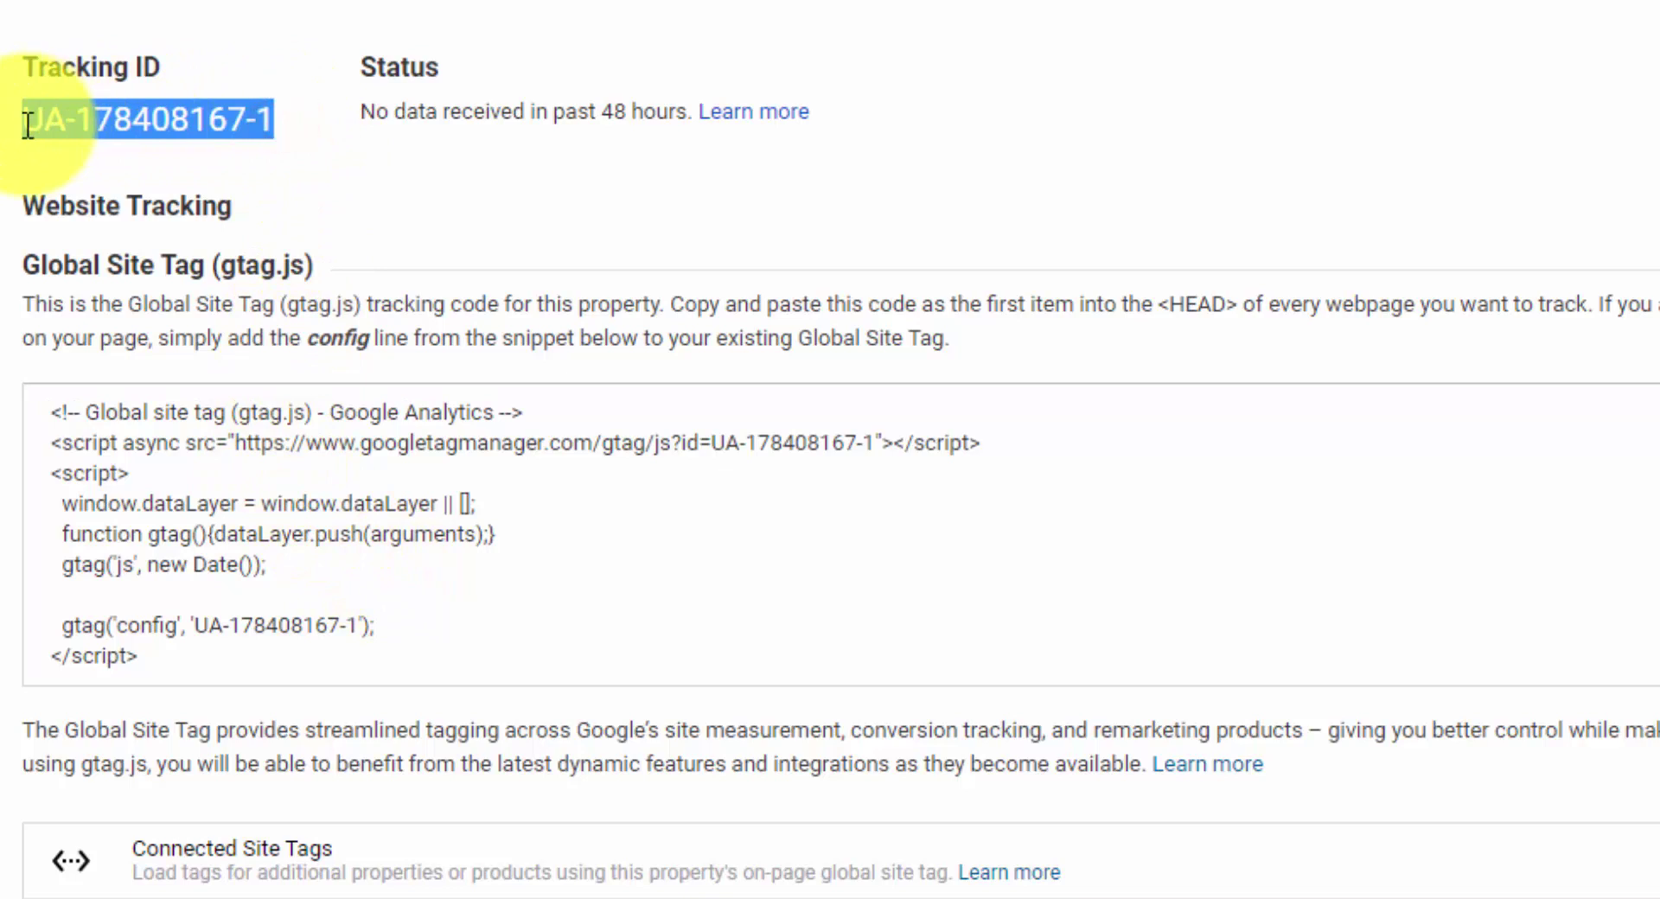
pyautogui.click(510, 546)
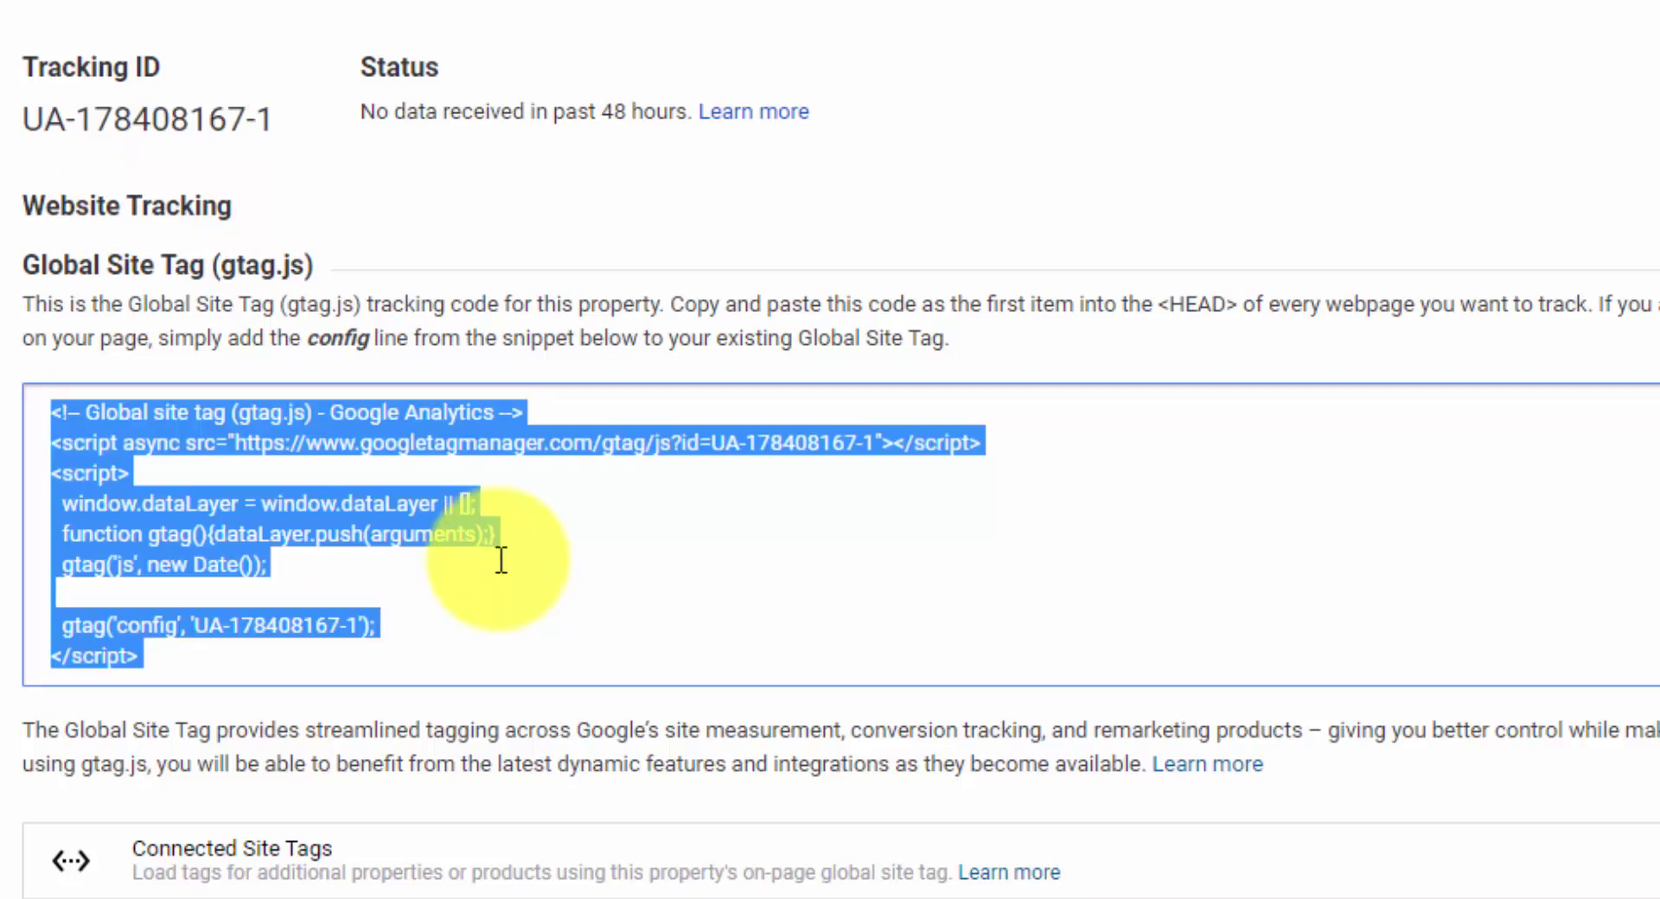
pyautogui.click(489, 515)
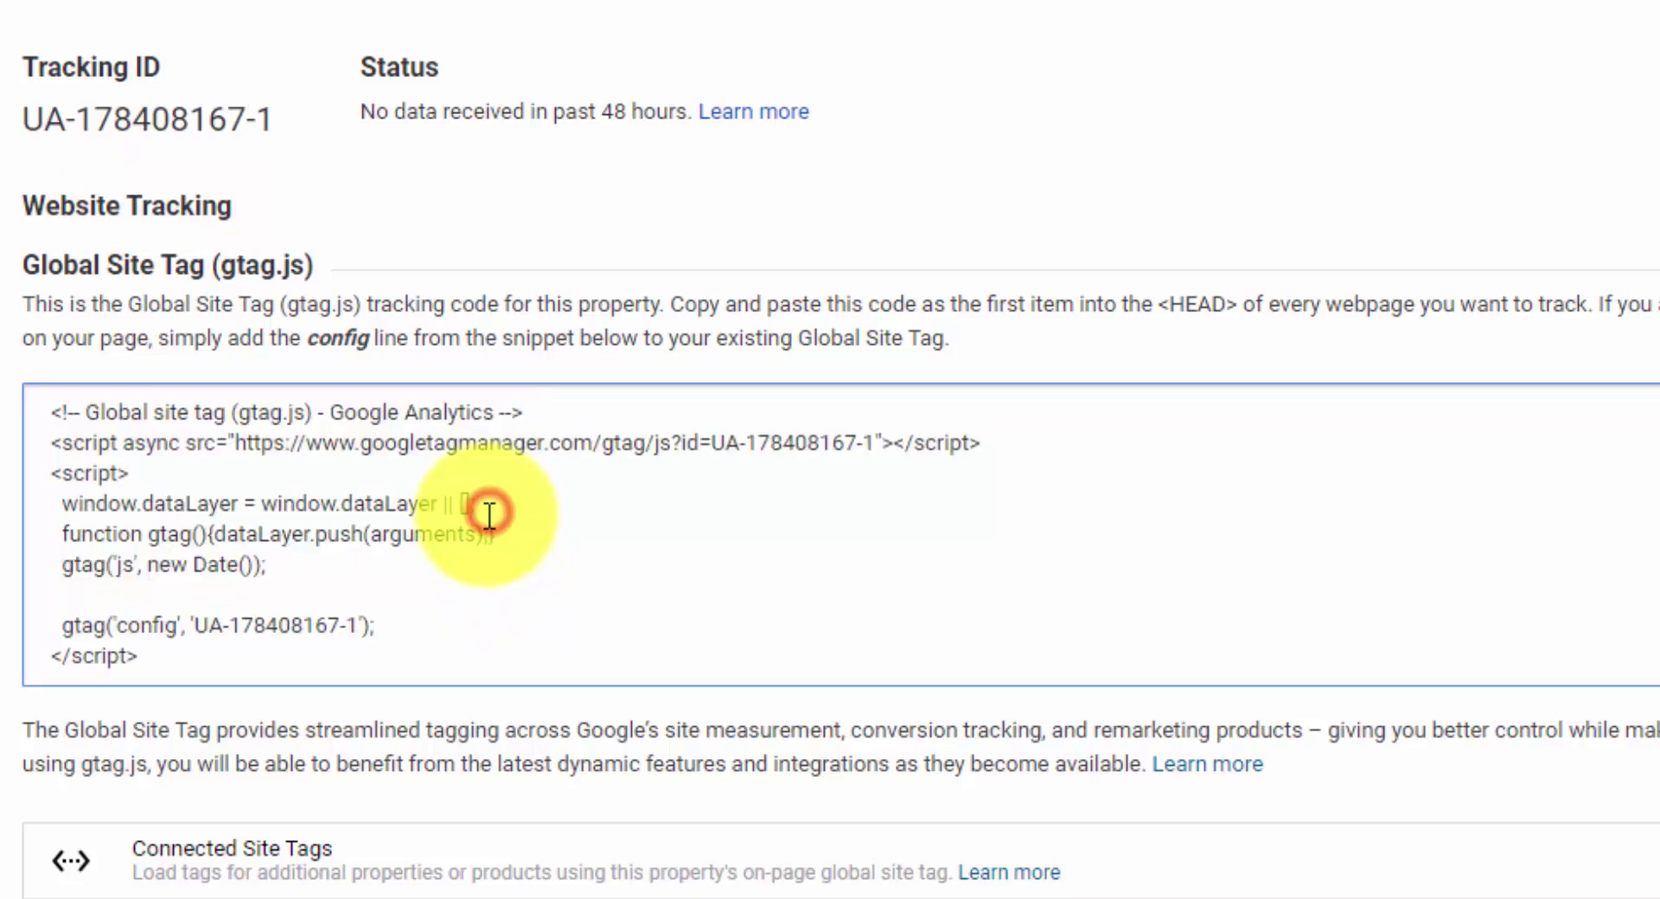
pyautogui.click(488, 515)
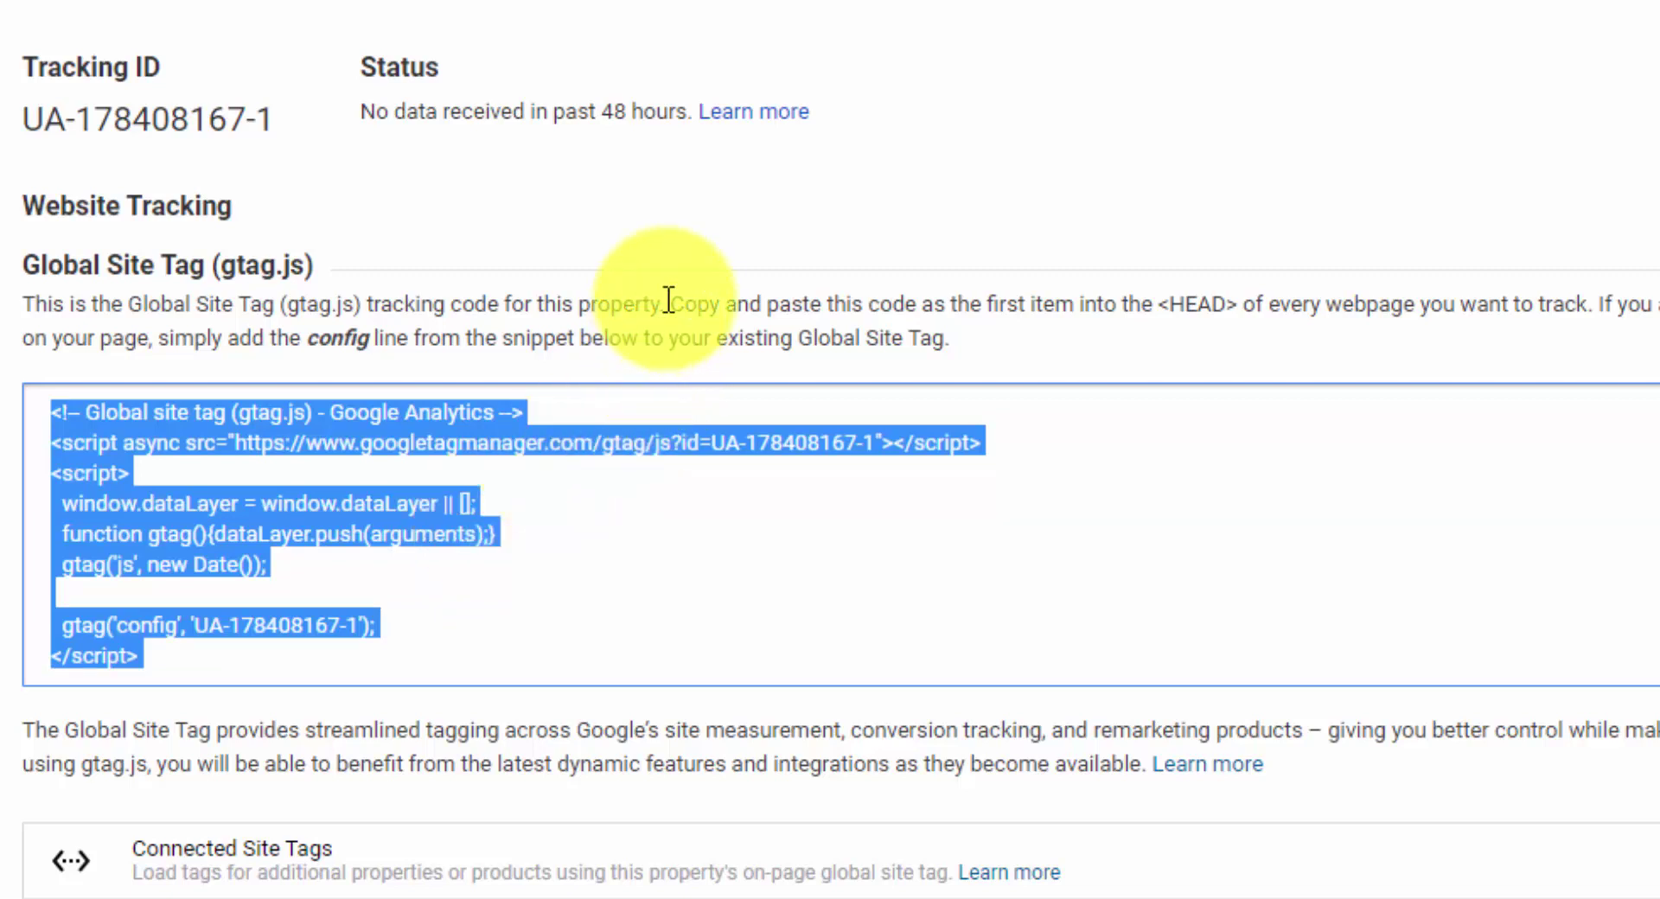
pyautogui.moveTo(672, 304); pyautogui.dragTo(1247, 307)
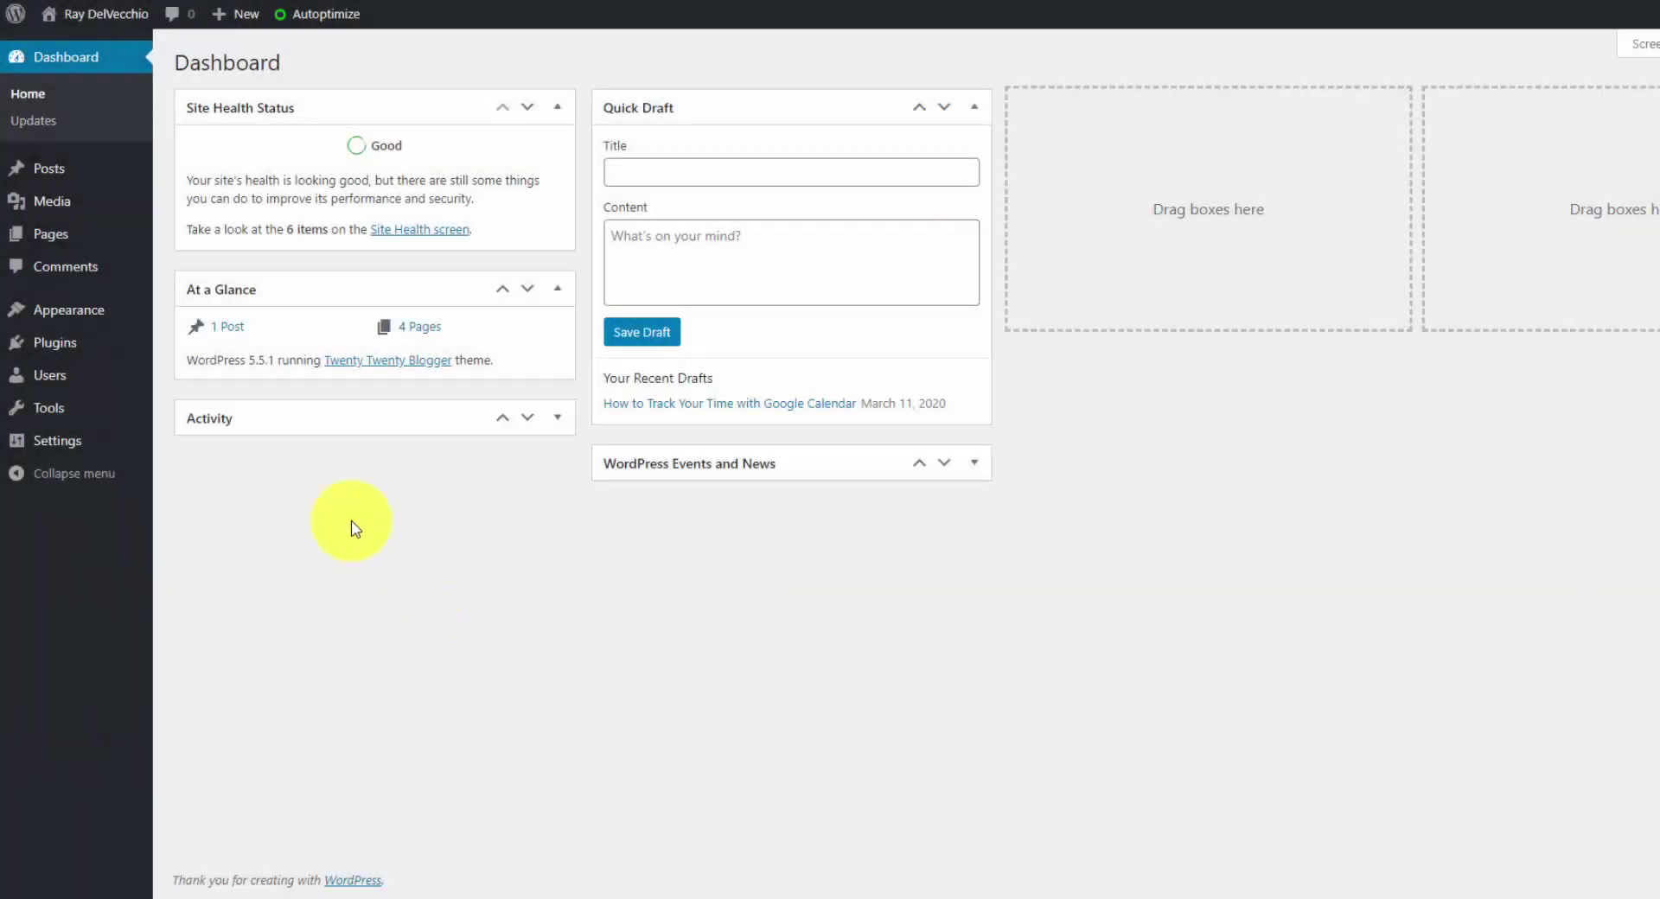
# - Open Appearance > Theme Editor with Twenty Twenty Blogger kept as the theme to edit
pyautogui.moveTo(106, 318)
pyautogui.click(207, 448)
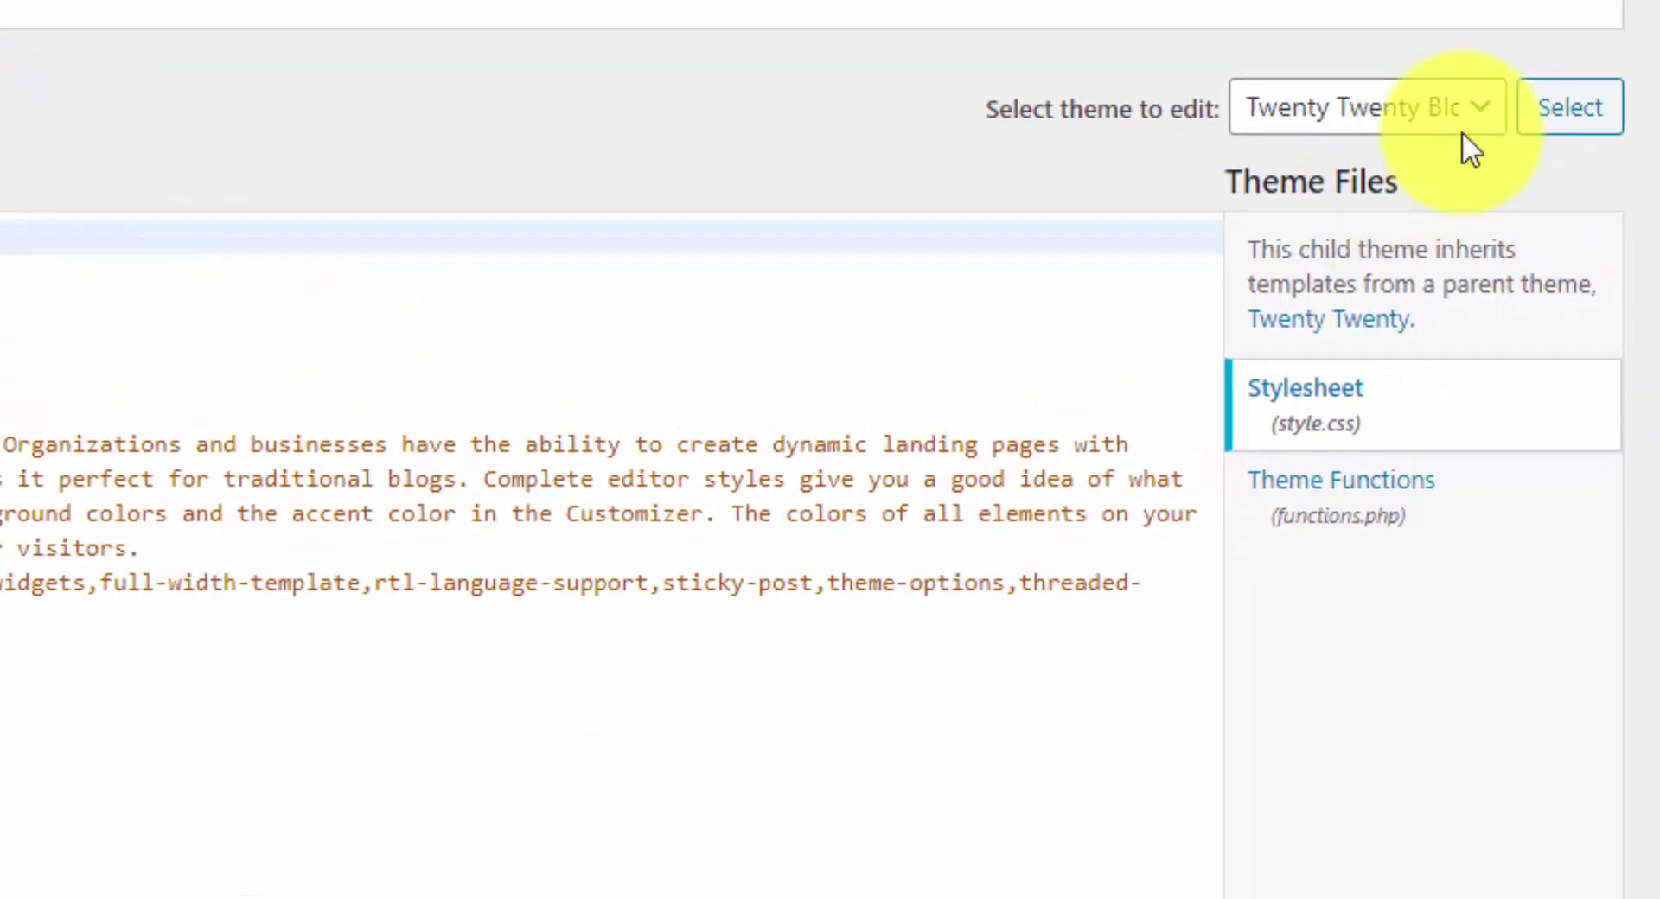
pyautogui.click(1471, 148)
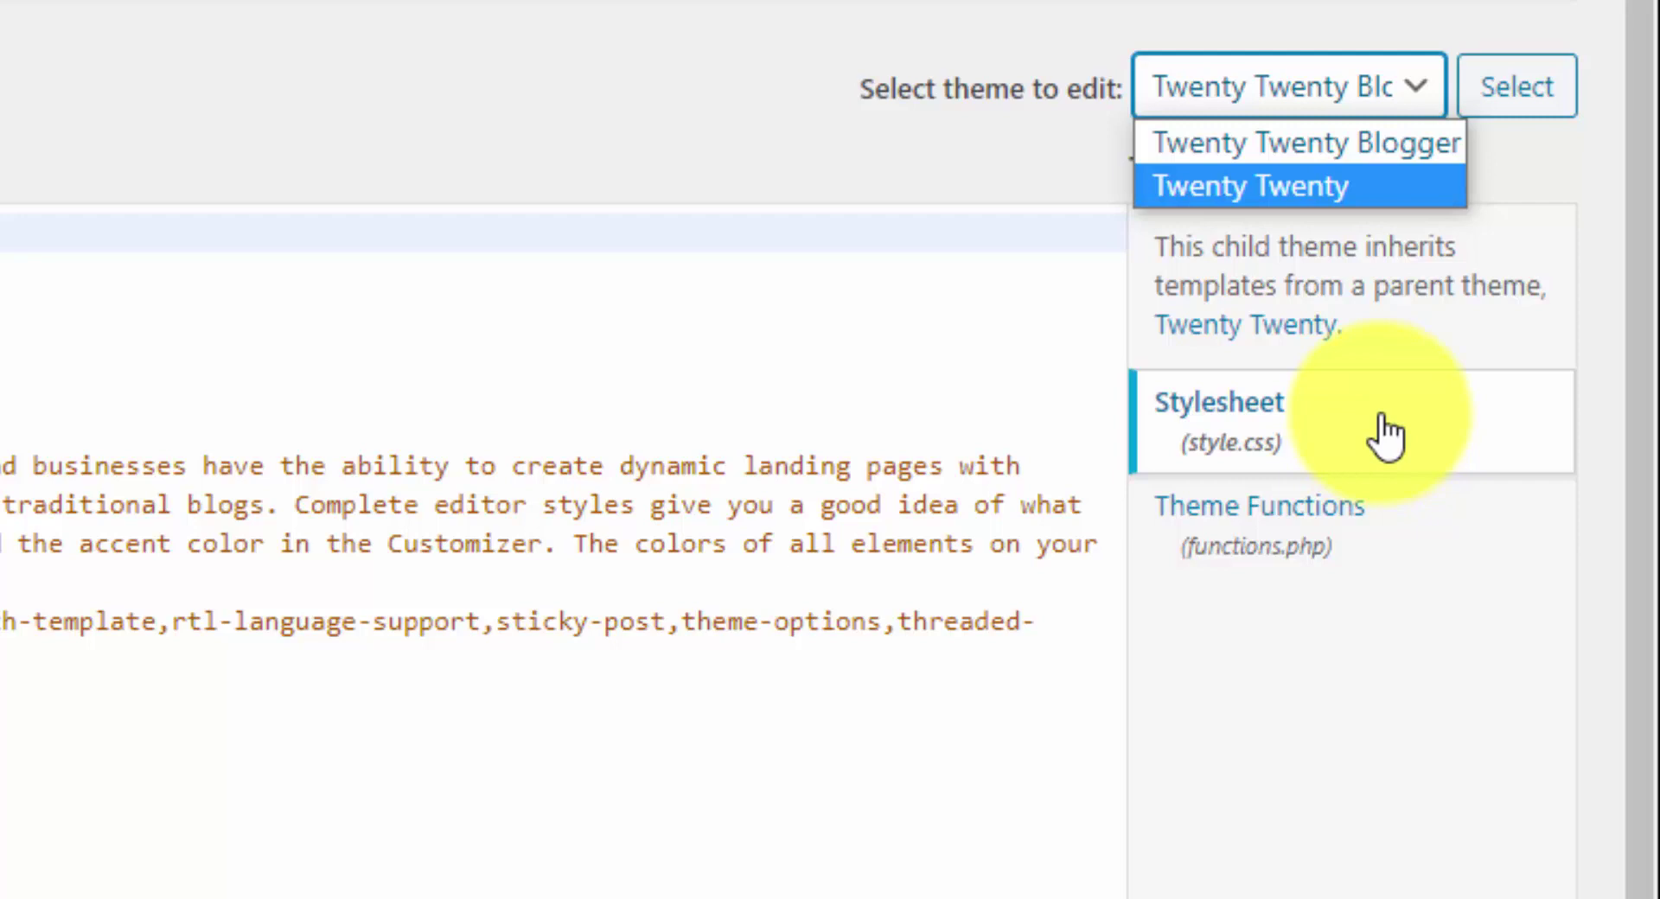
pyautogui.click(970, 157)
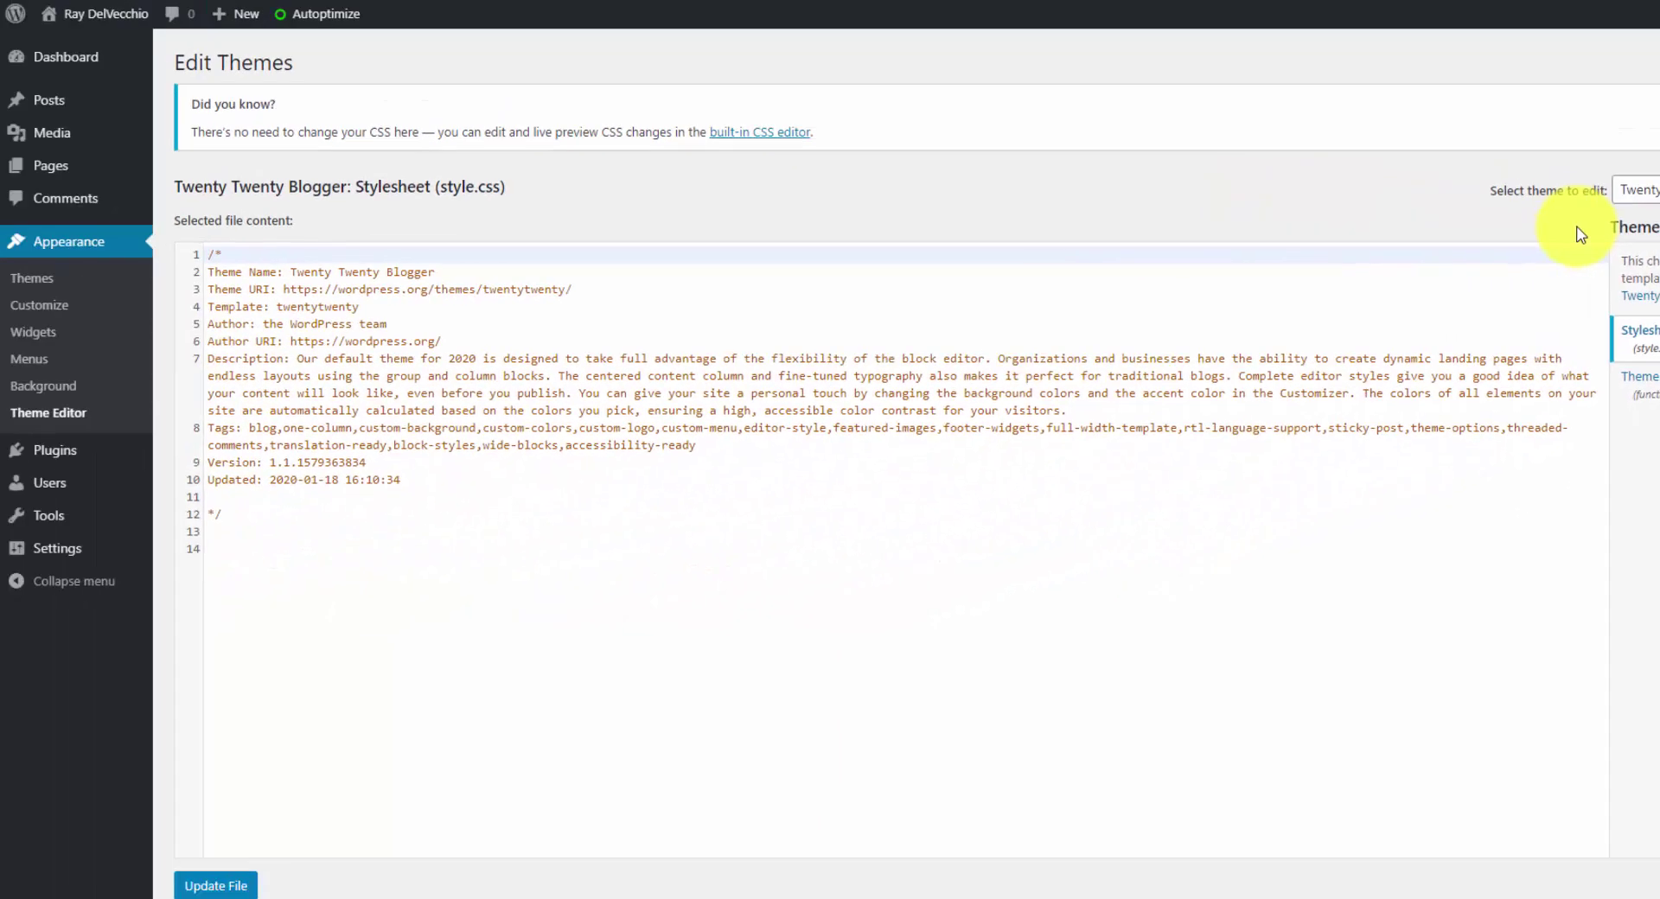
# - In Child Theme Configurator's Files tab, copy the parent's header.php into the Twenty Twenty Blogger child theme
pyautogui.click(87, 449)
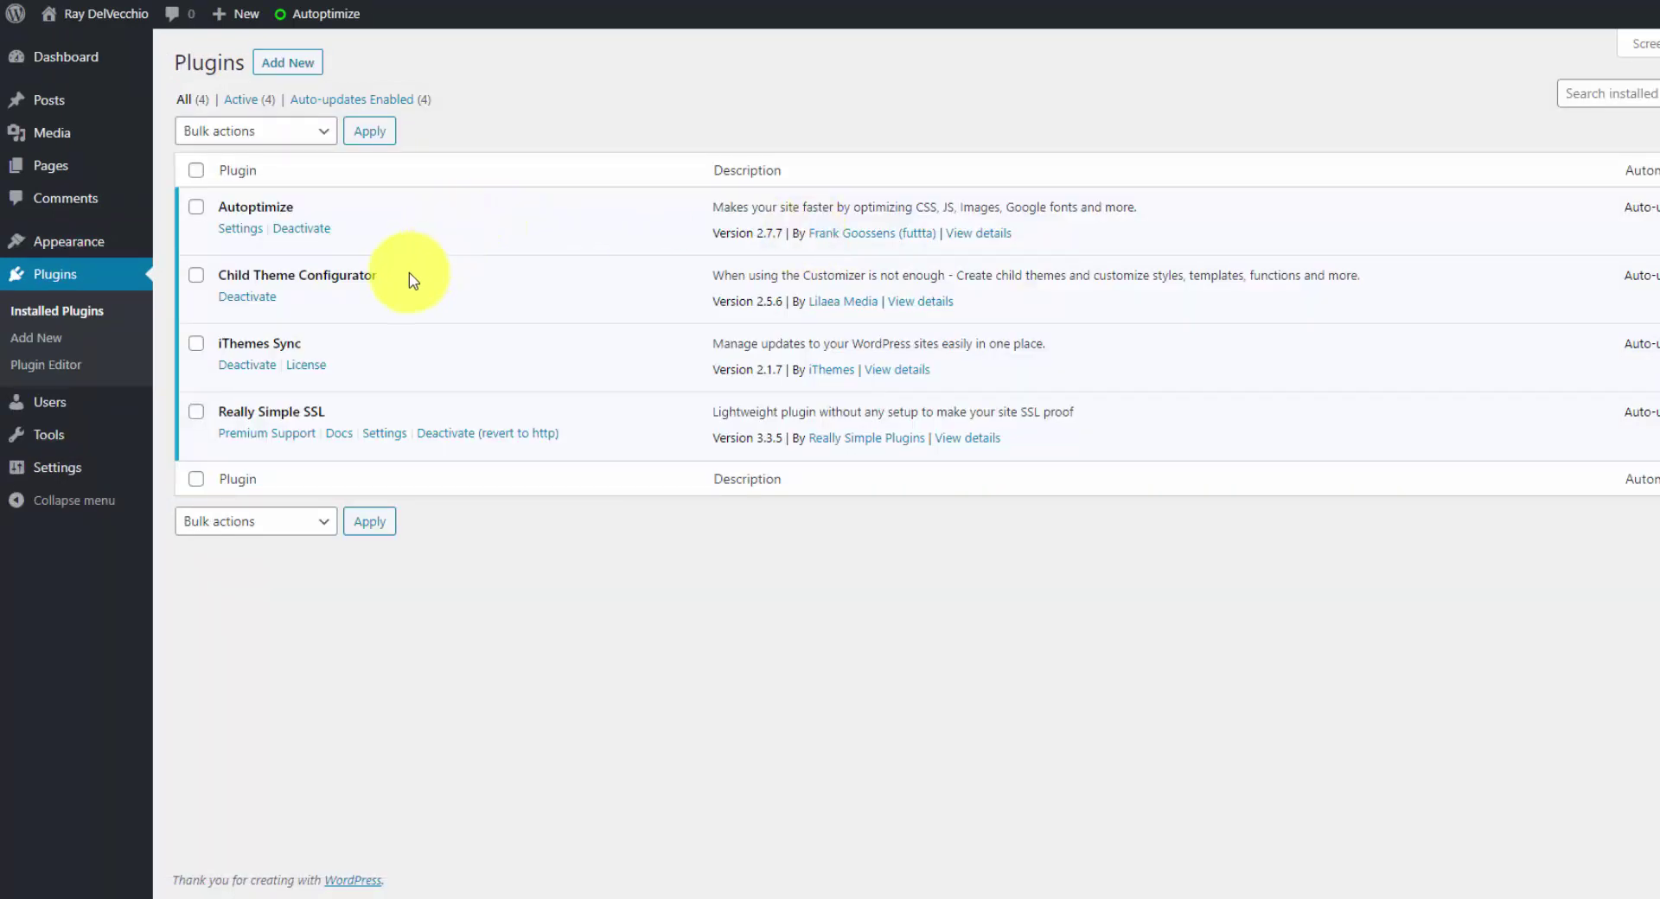
pyautogui.moveTo(410, 277); pyautogui.dragTo(215, 275)
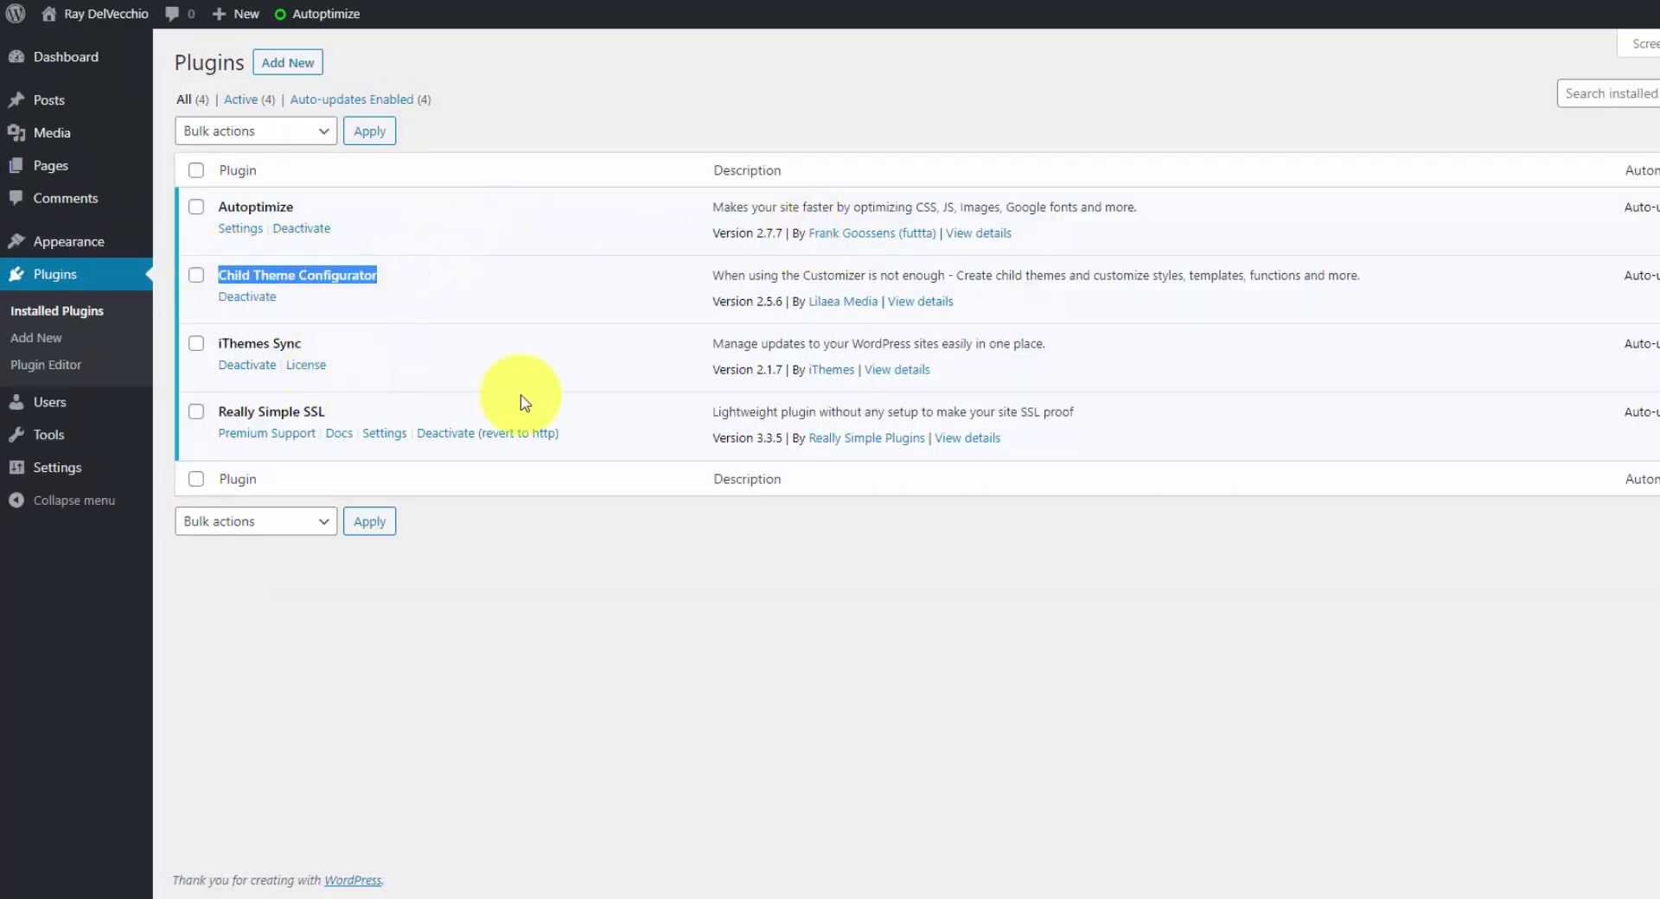
pyautogui.click(387, 275)
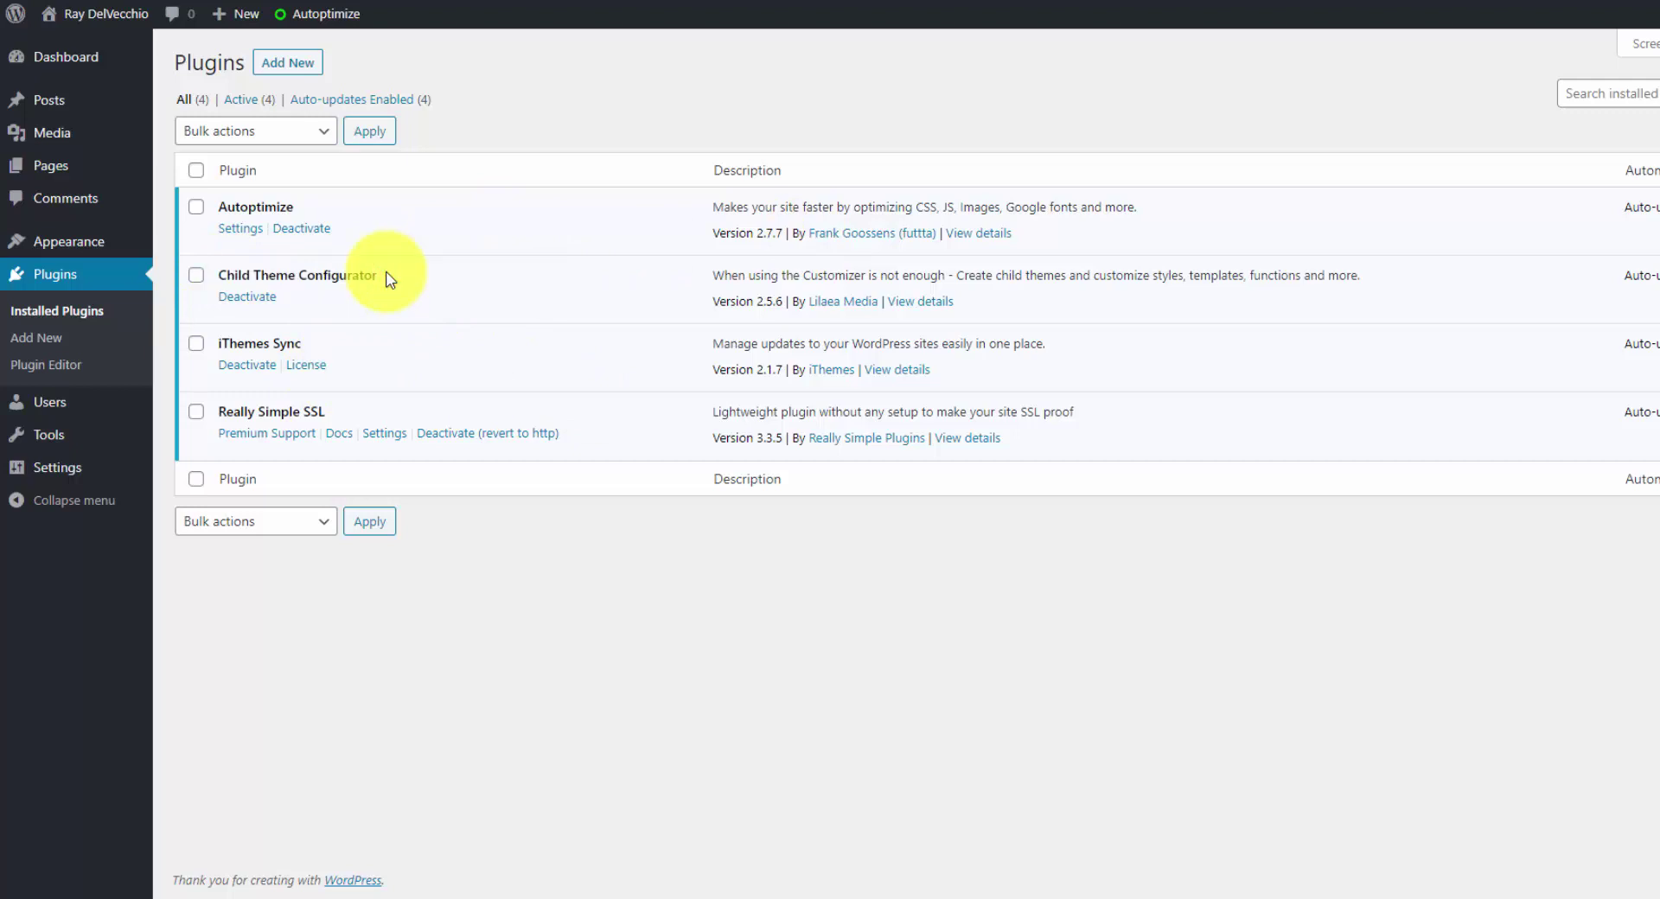
pyautogui.moveTo(104, 438)
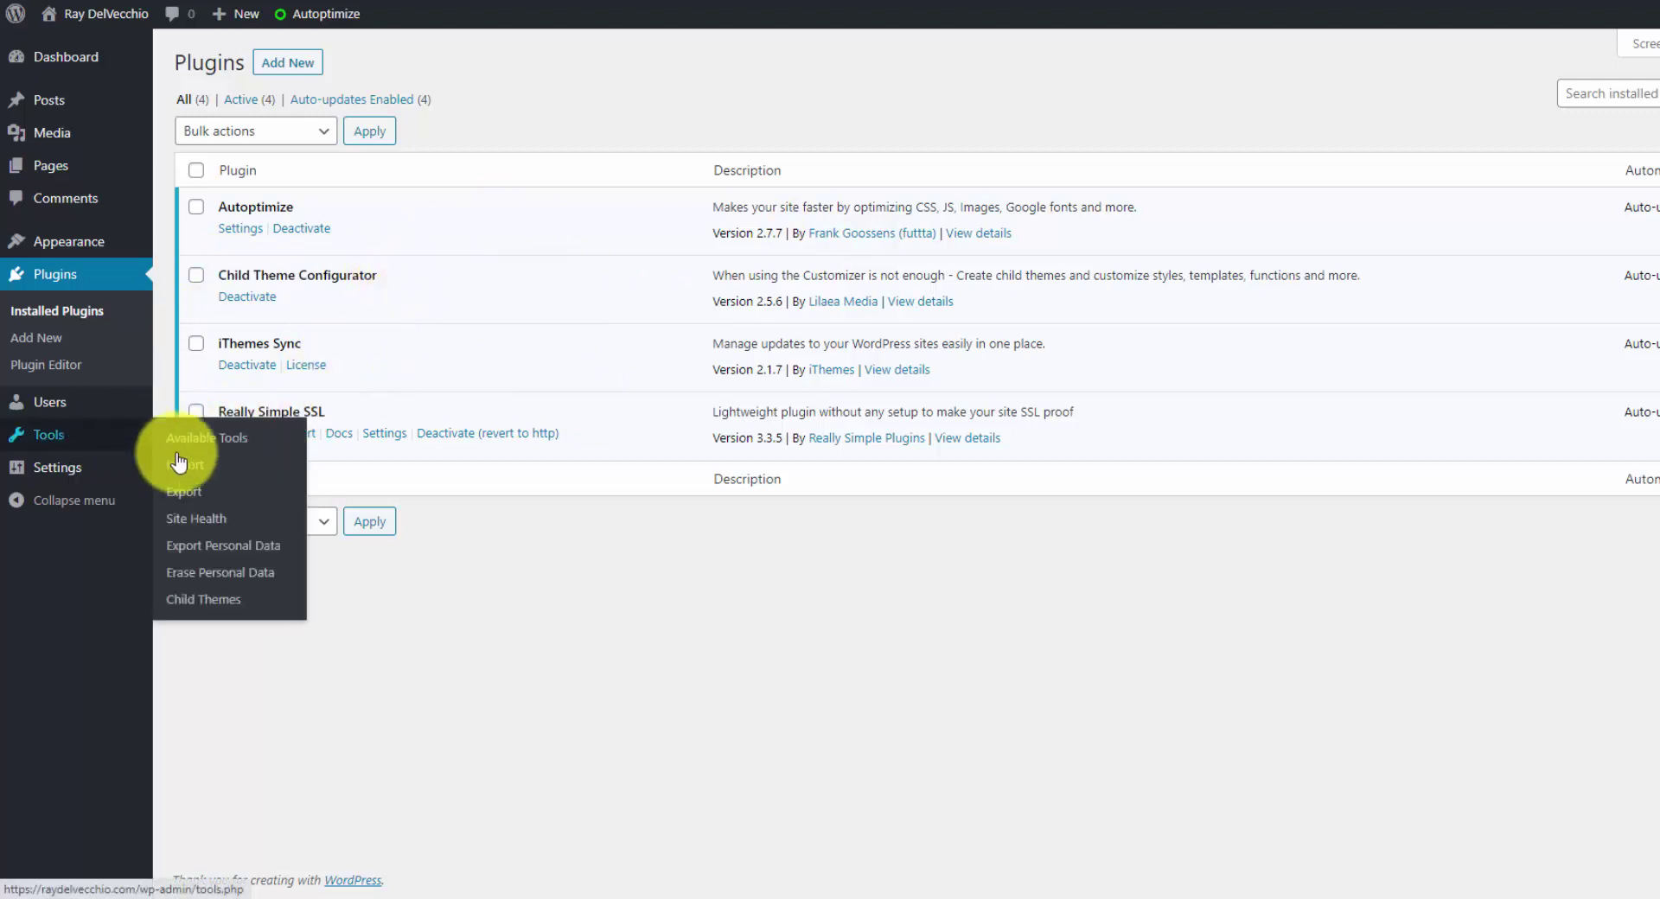
pyautogui.click(275, 600)
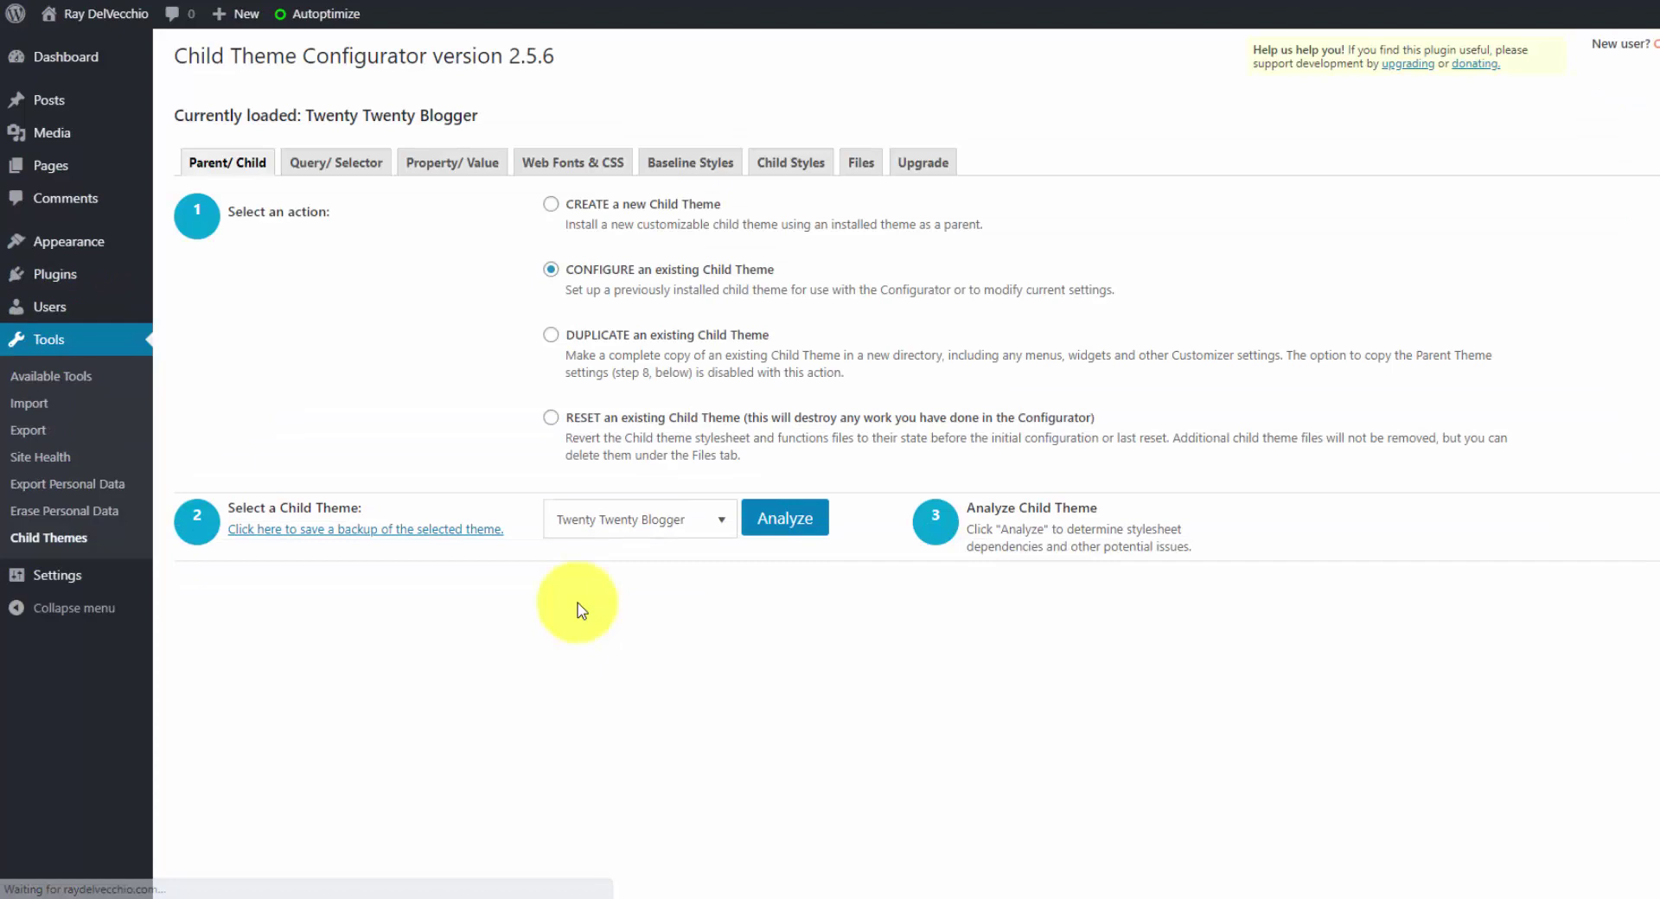
pyautogui.click(862, 177)
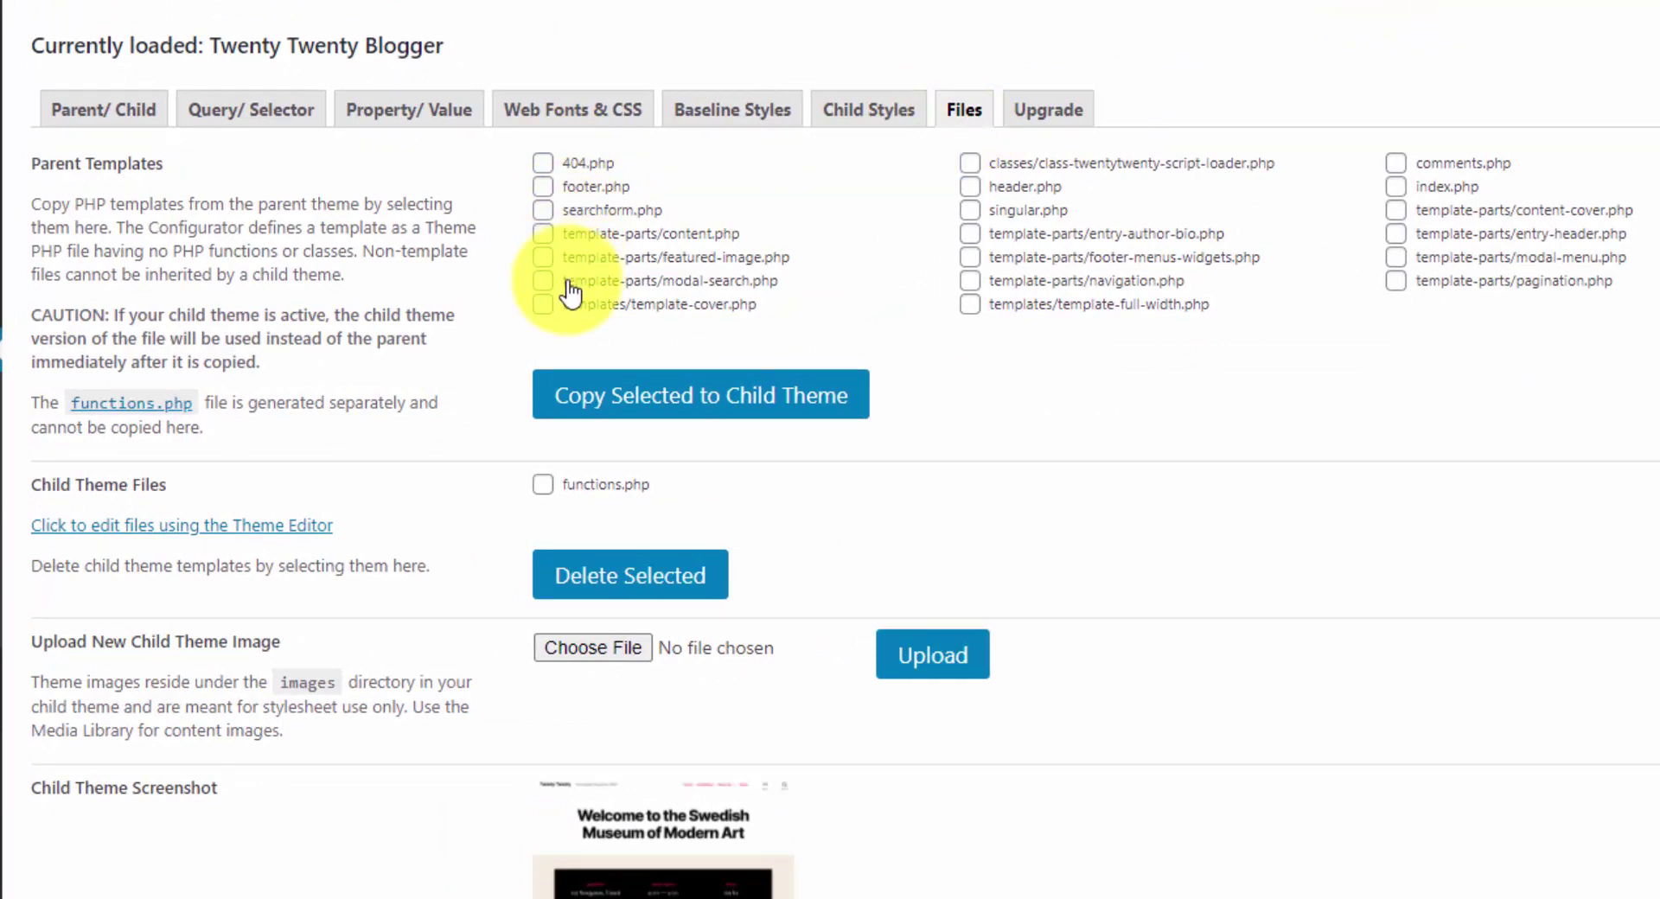
pyautogui.moveTo(183, 161); pyautogui.dragTo(34, 166)
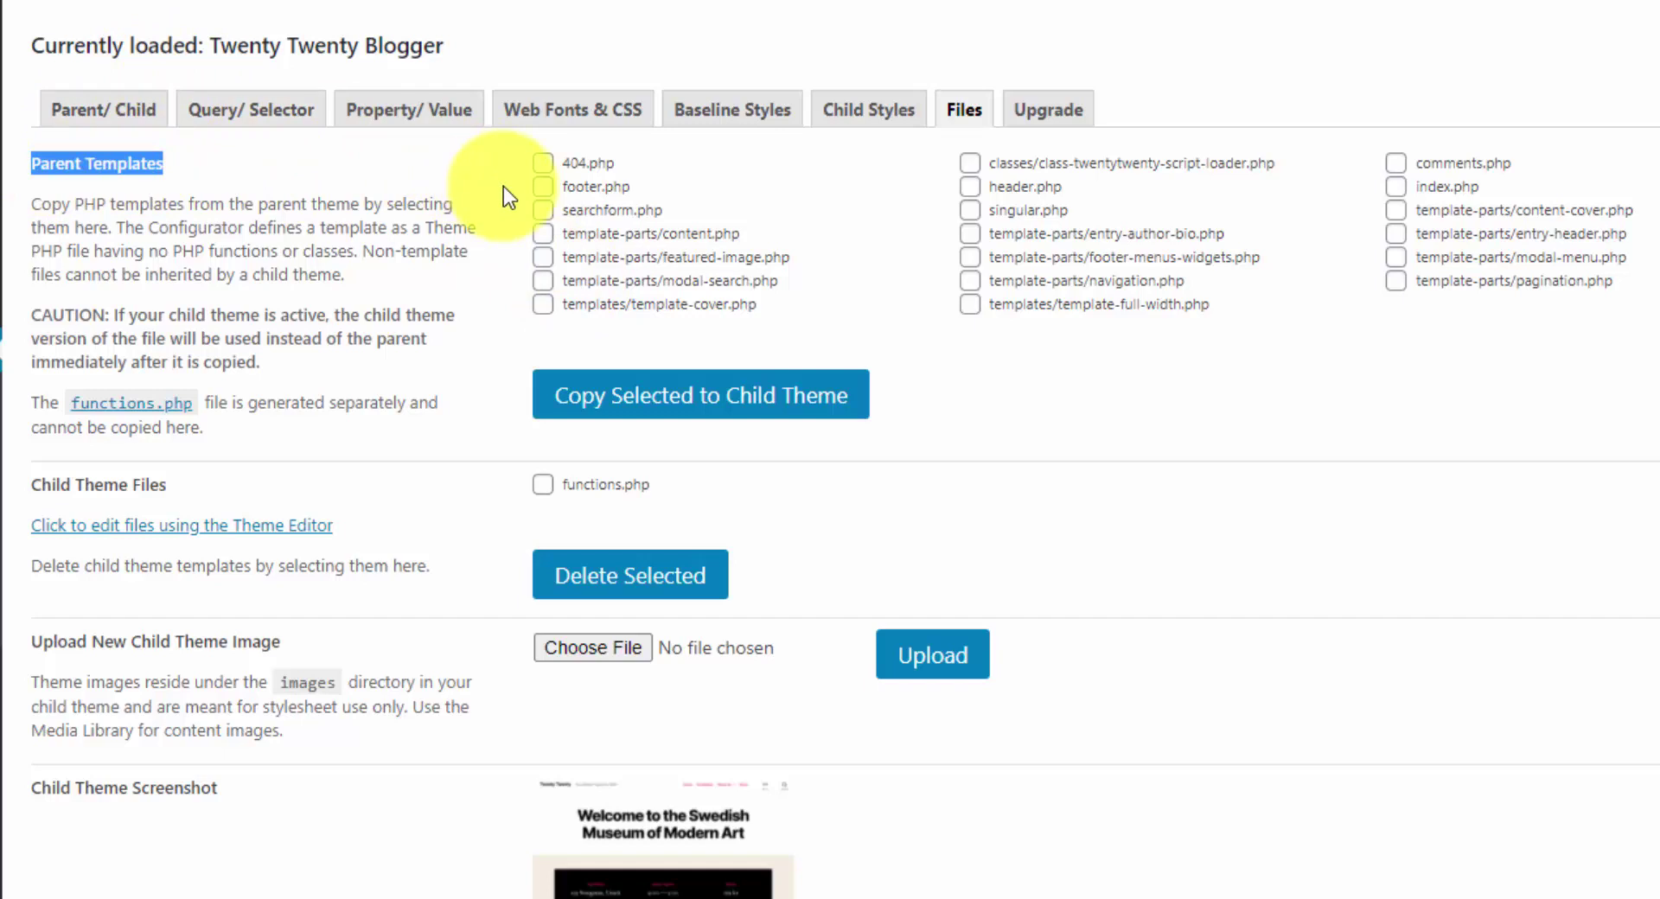
pyautogui.click(970, 186)
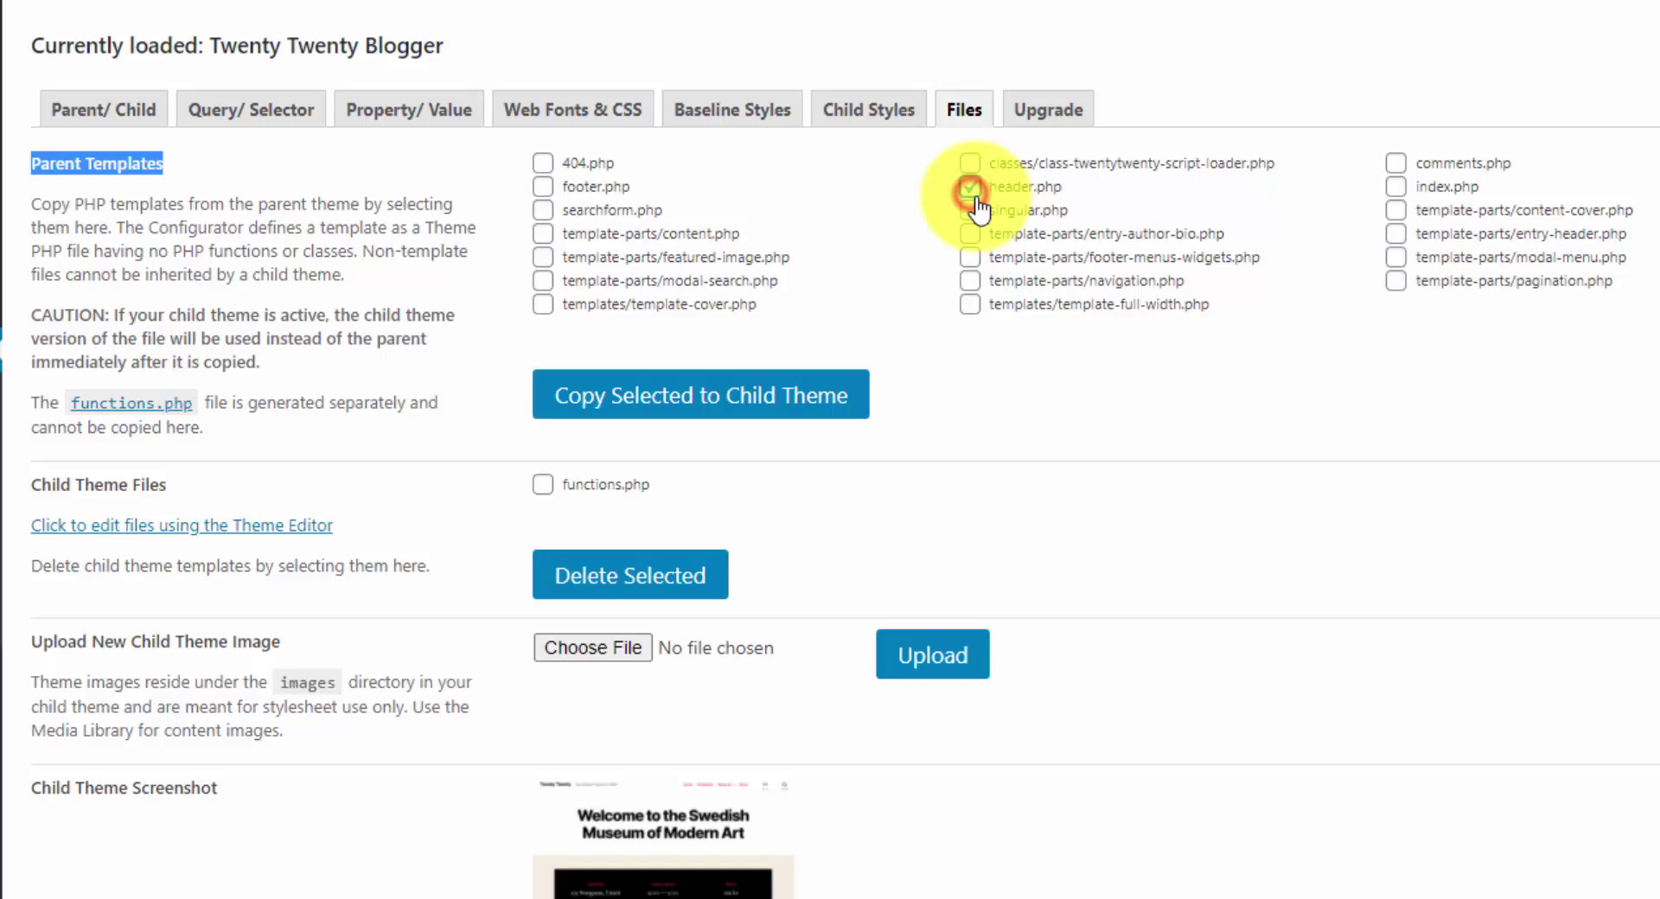
pyautogui.click(679, 400)
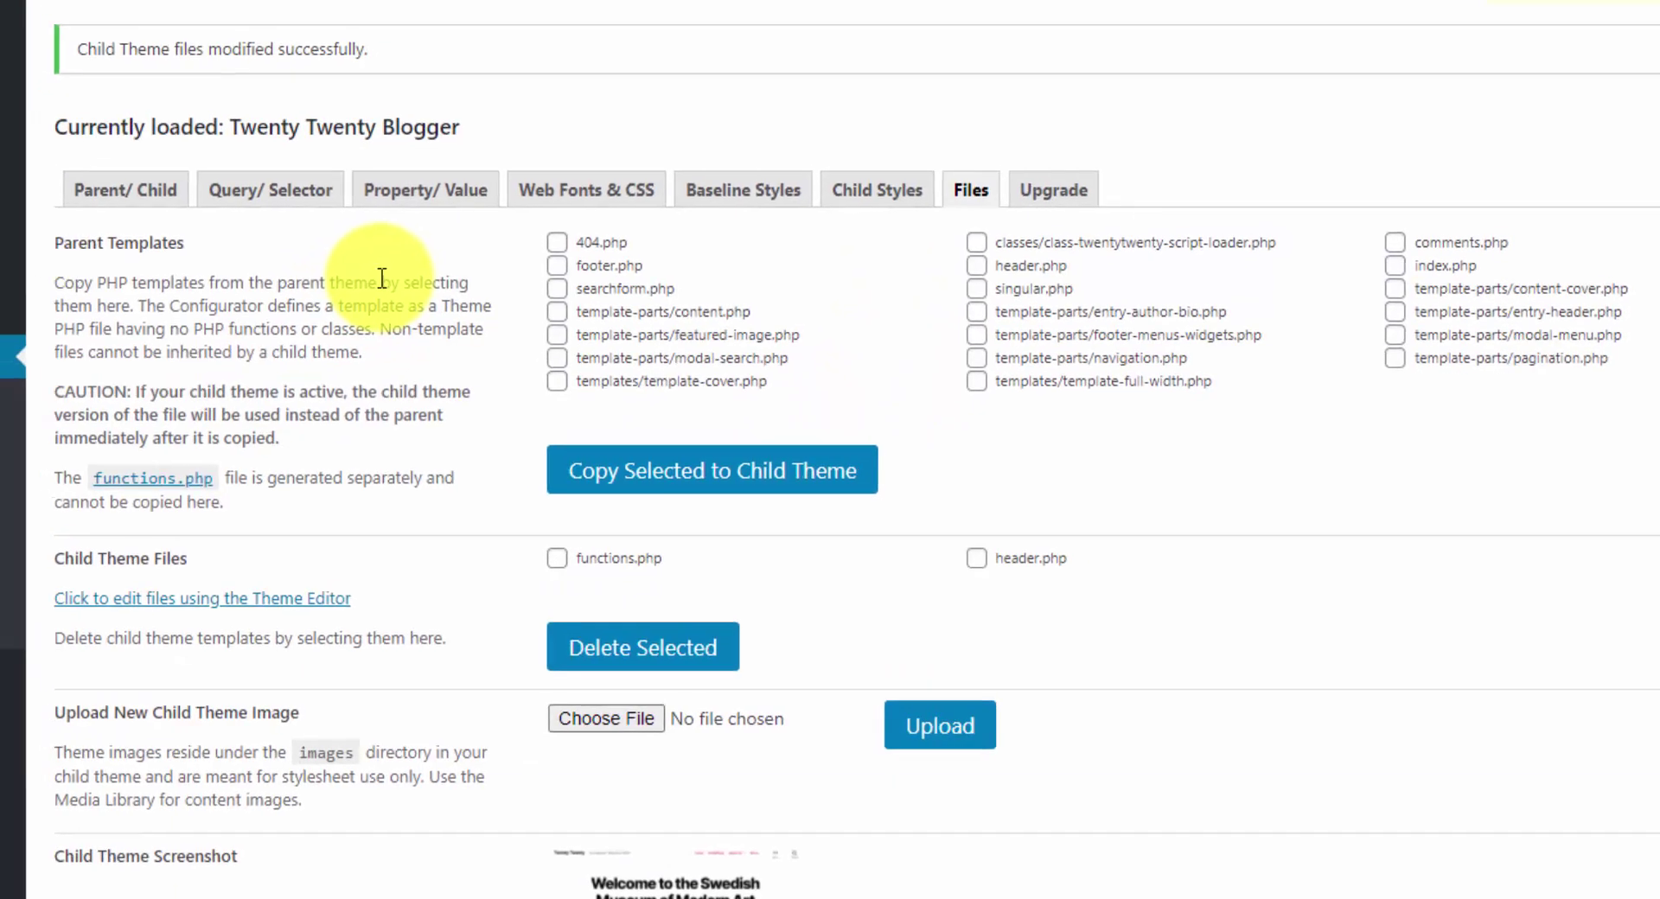
# - Open the child theme's header.php in the Theme Editor and place the caret after <head>
pyautogui.moveTo(16, 262)
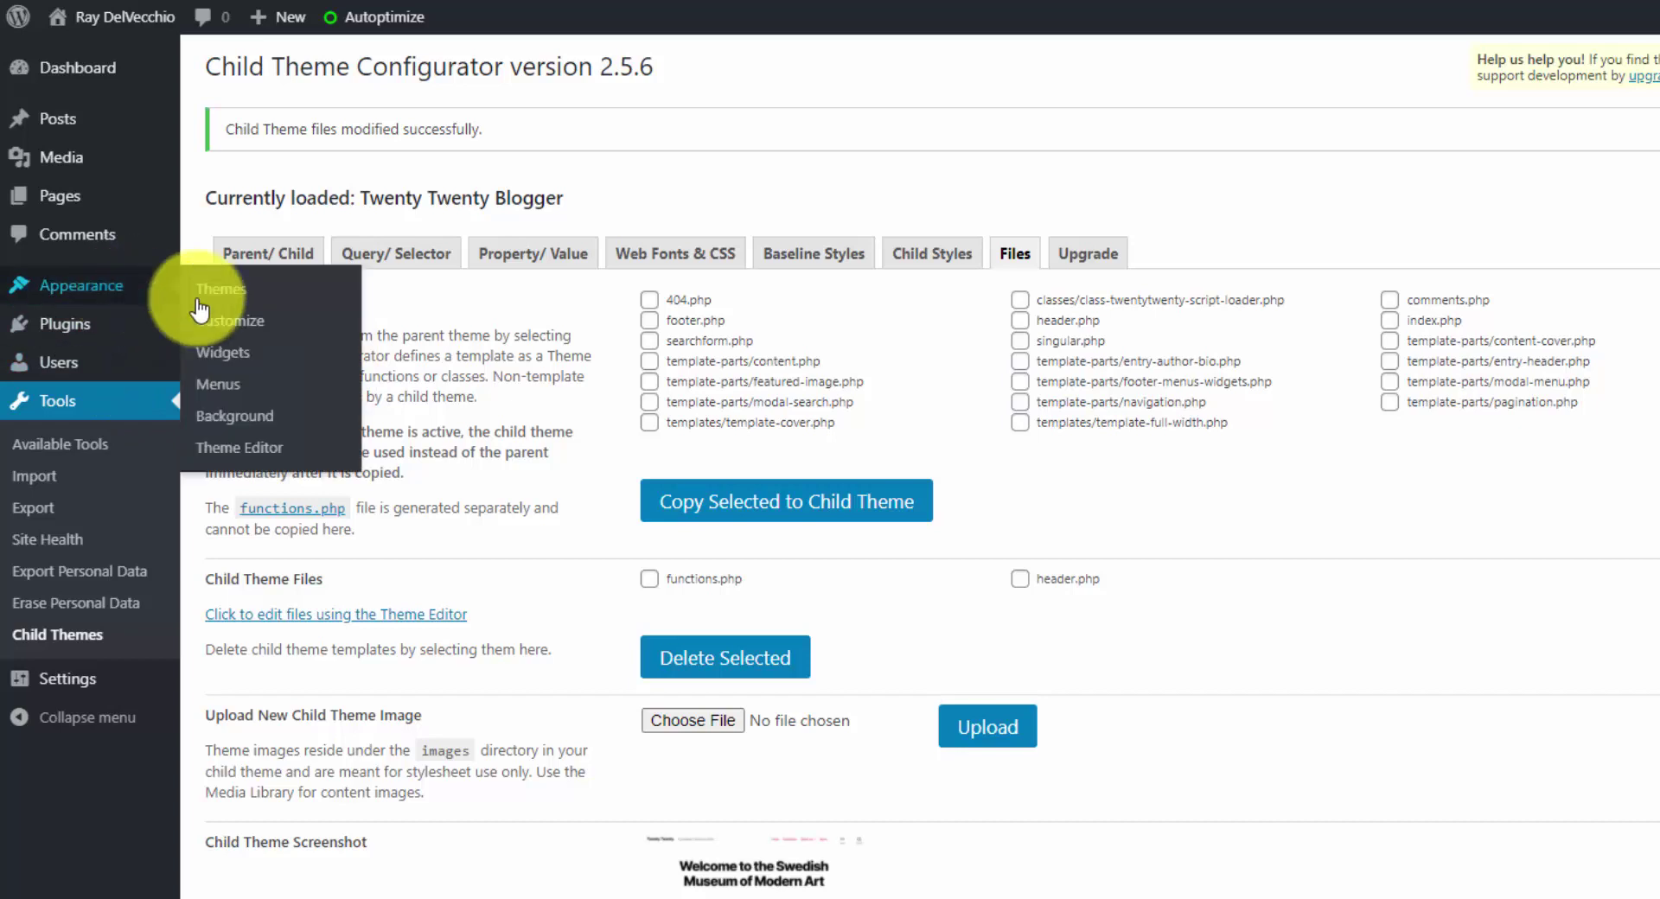
pyautogui.click(240, 451)
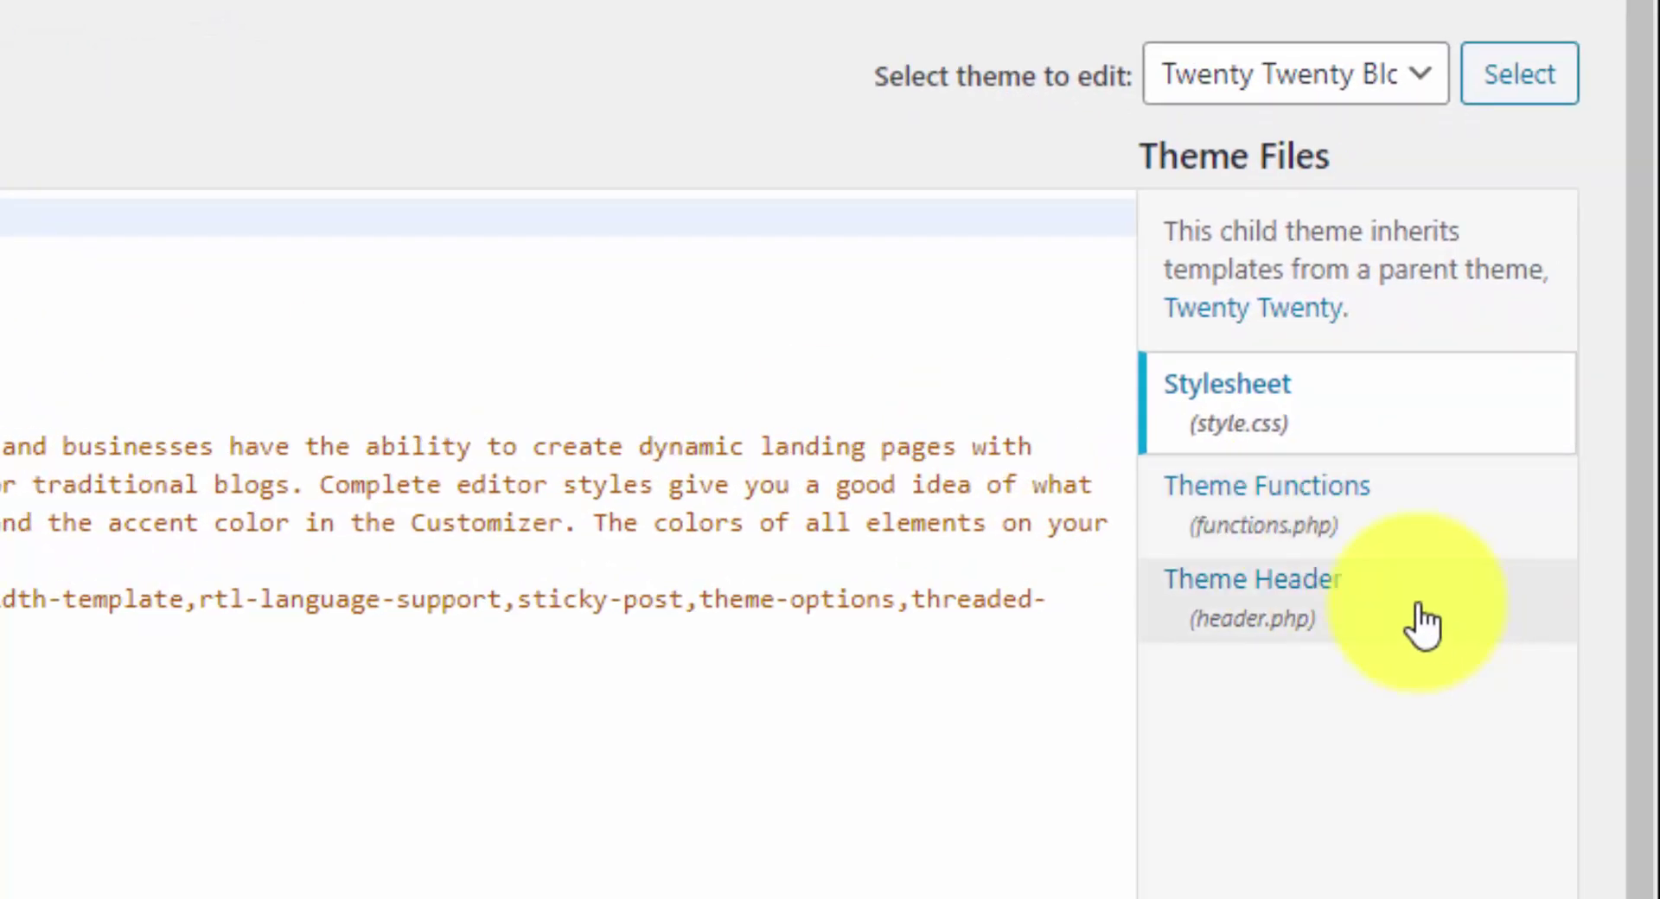
pyautogui.click(1328, 601)
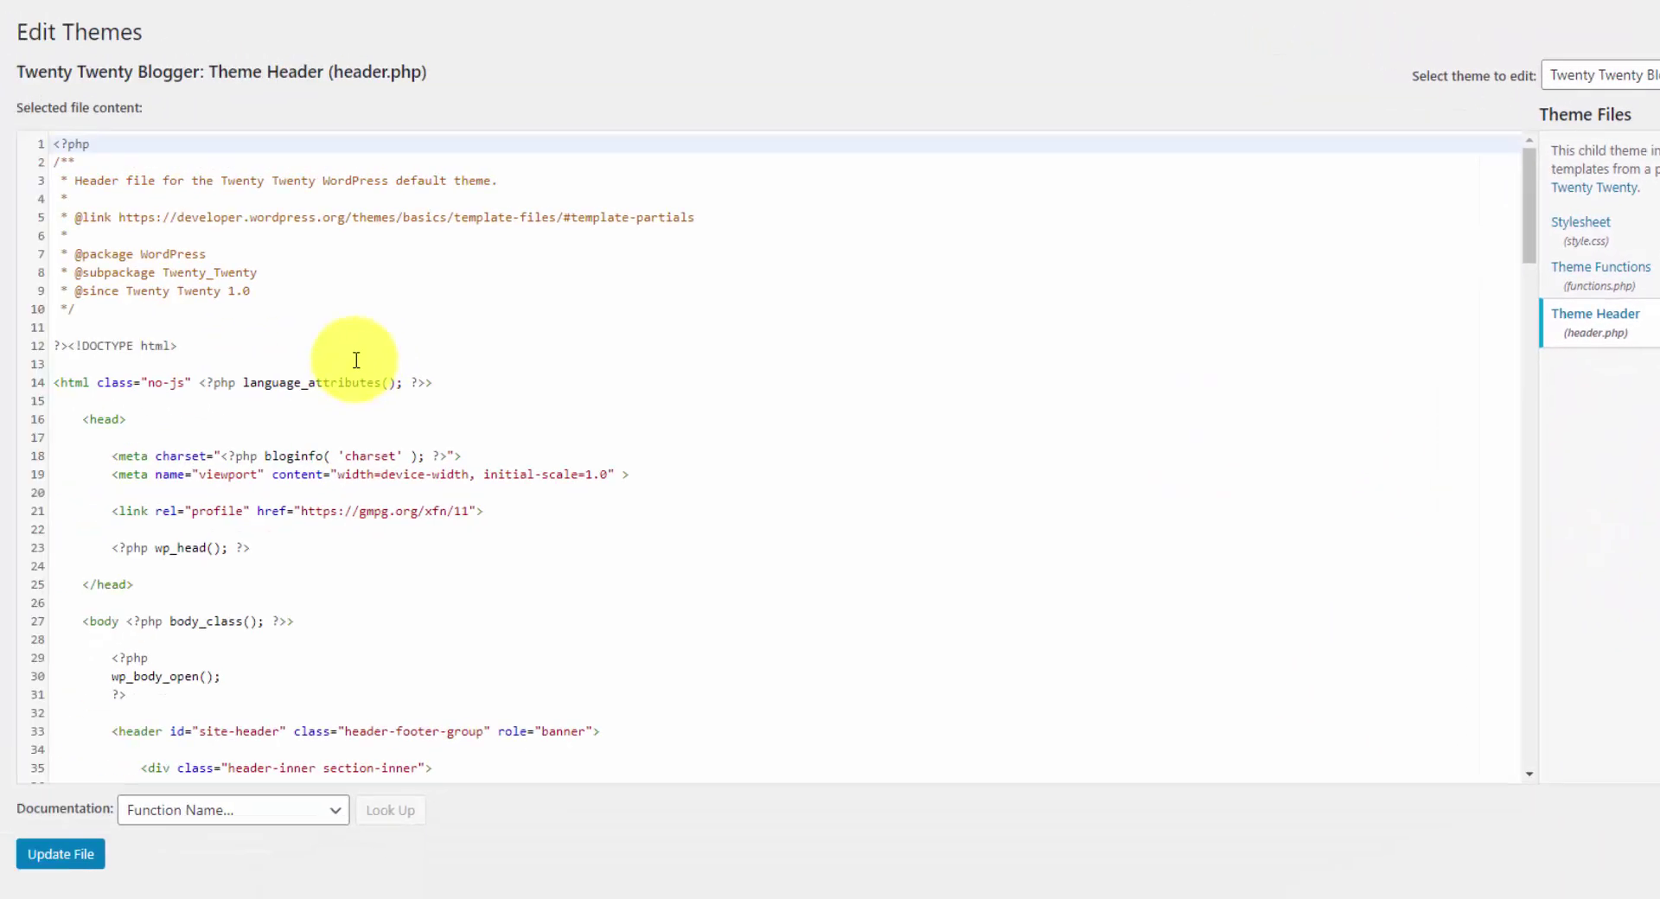
pyautogui.click(98, 418)
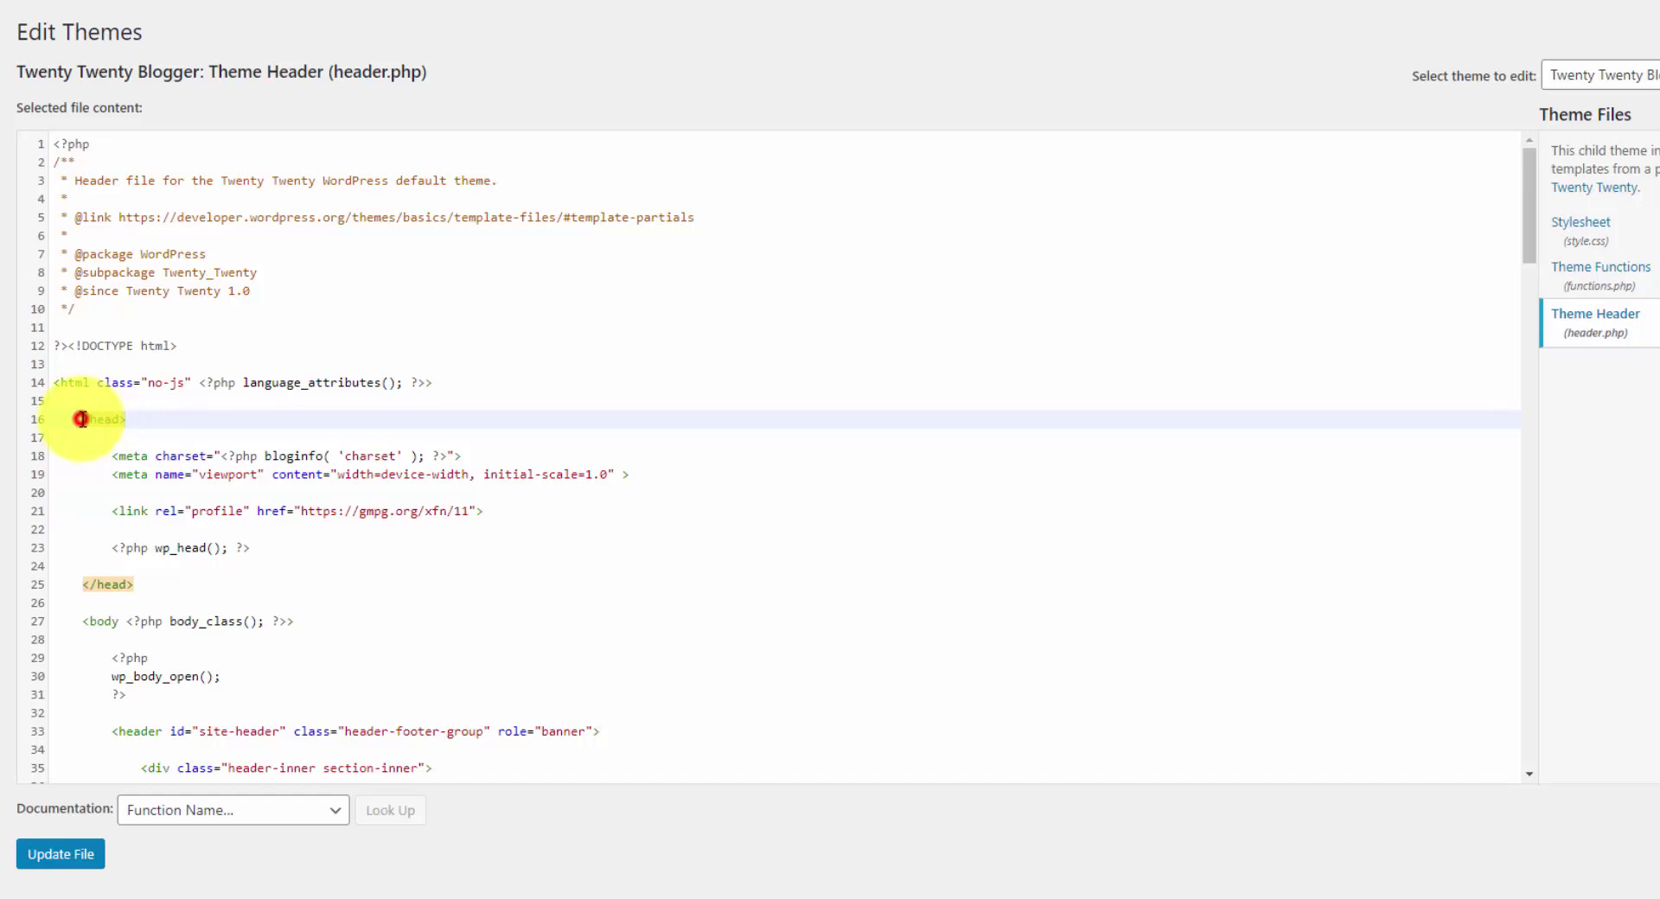
pyautogui.moveTo(82, 419); pyautogui.dragTo(140, 419)
pyautogui.click(140, 420)
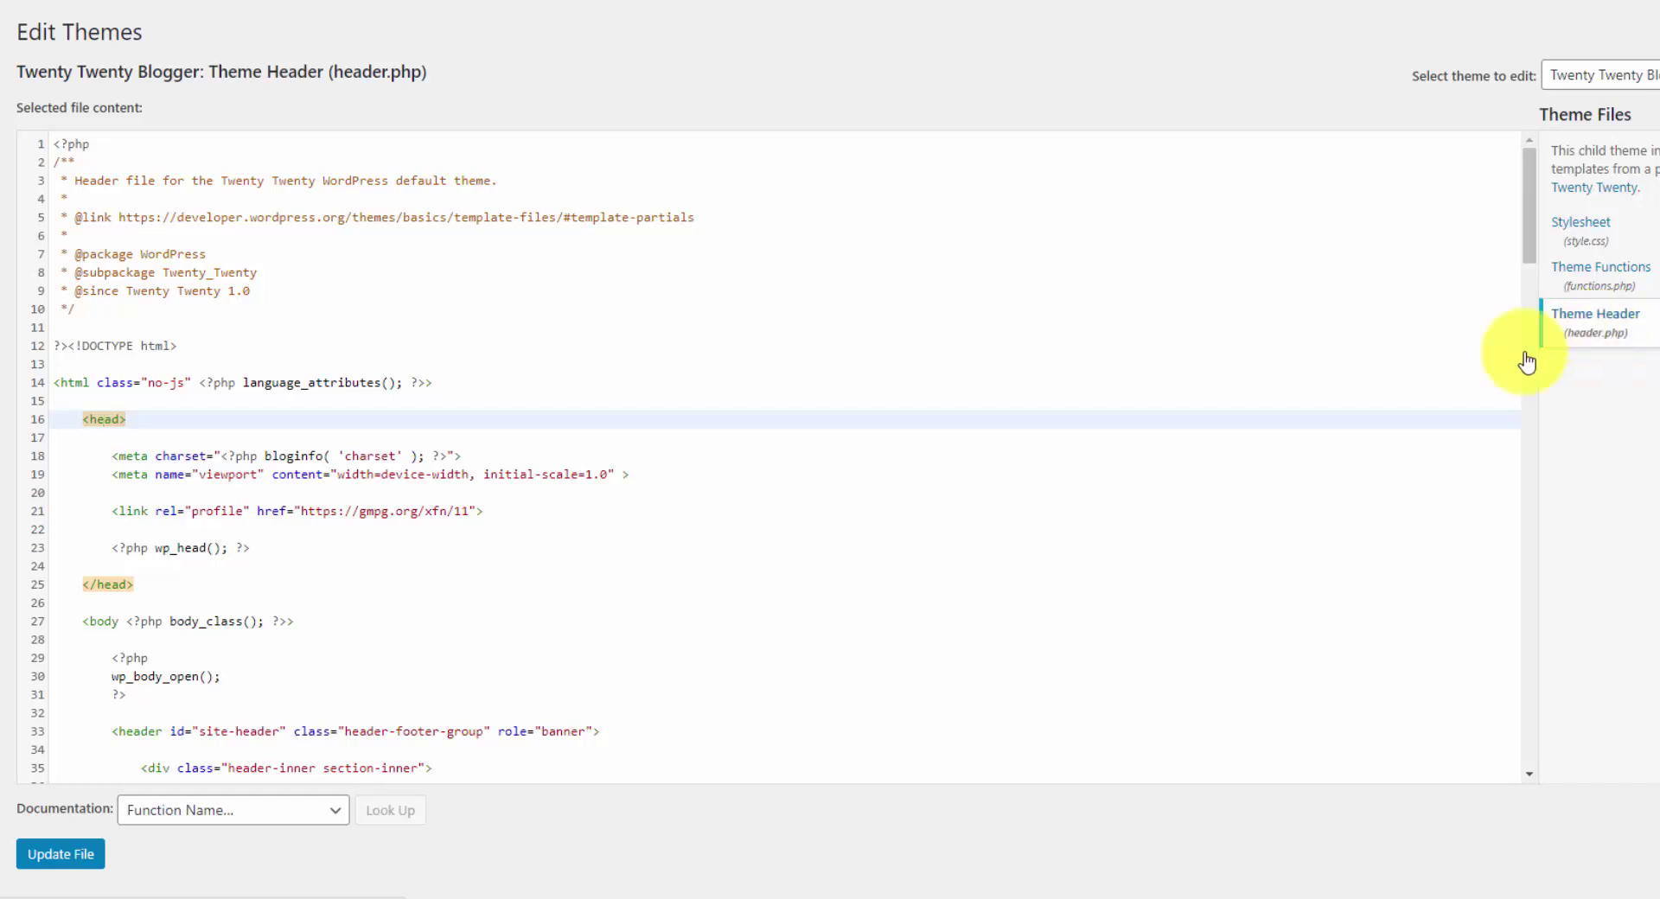
pyautogui.click(218, 419)
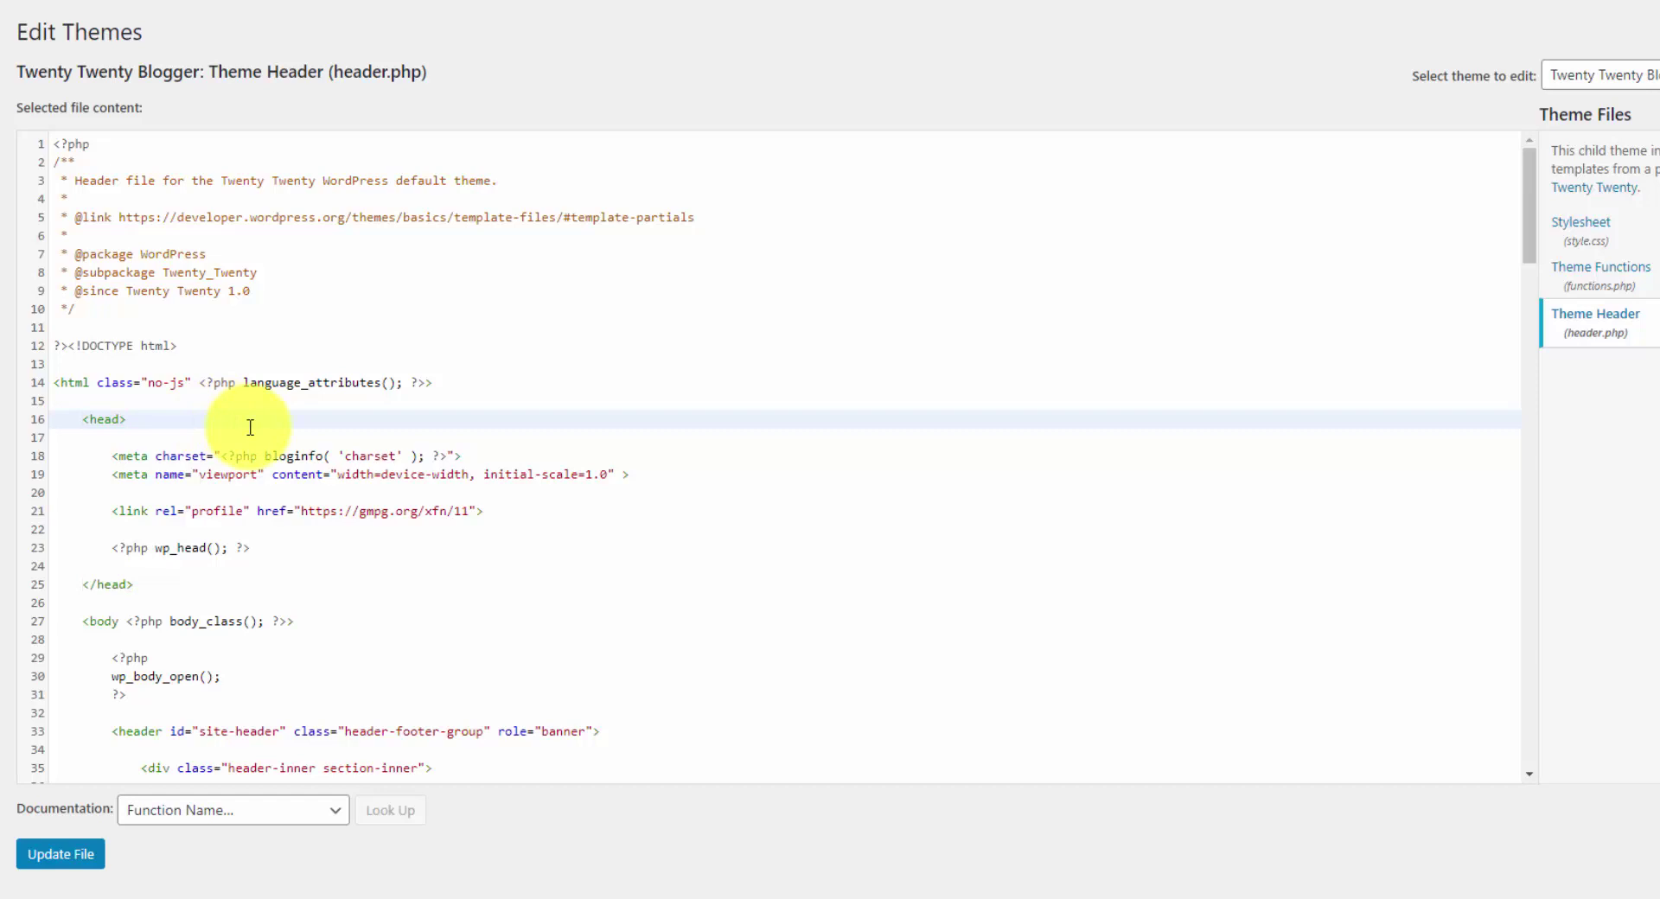
# - Paste the gtag.js snippet on a new line after <head>, tidy its indentation, and save header.php
pyautogui.press('Return')
pyautogui.press('Return')
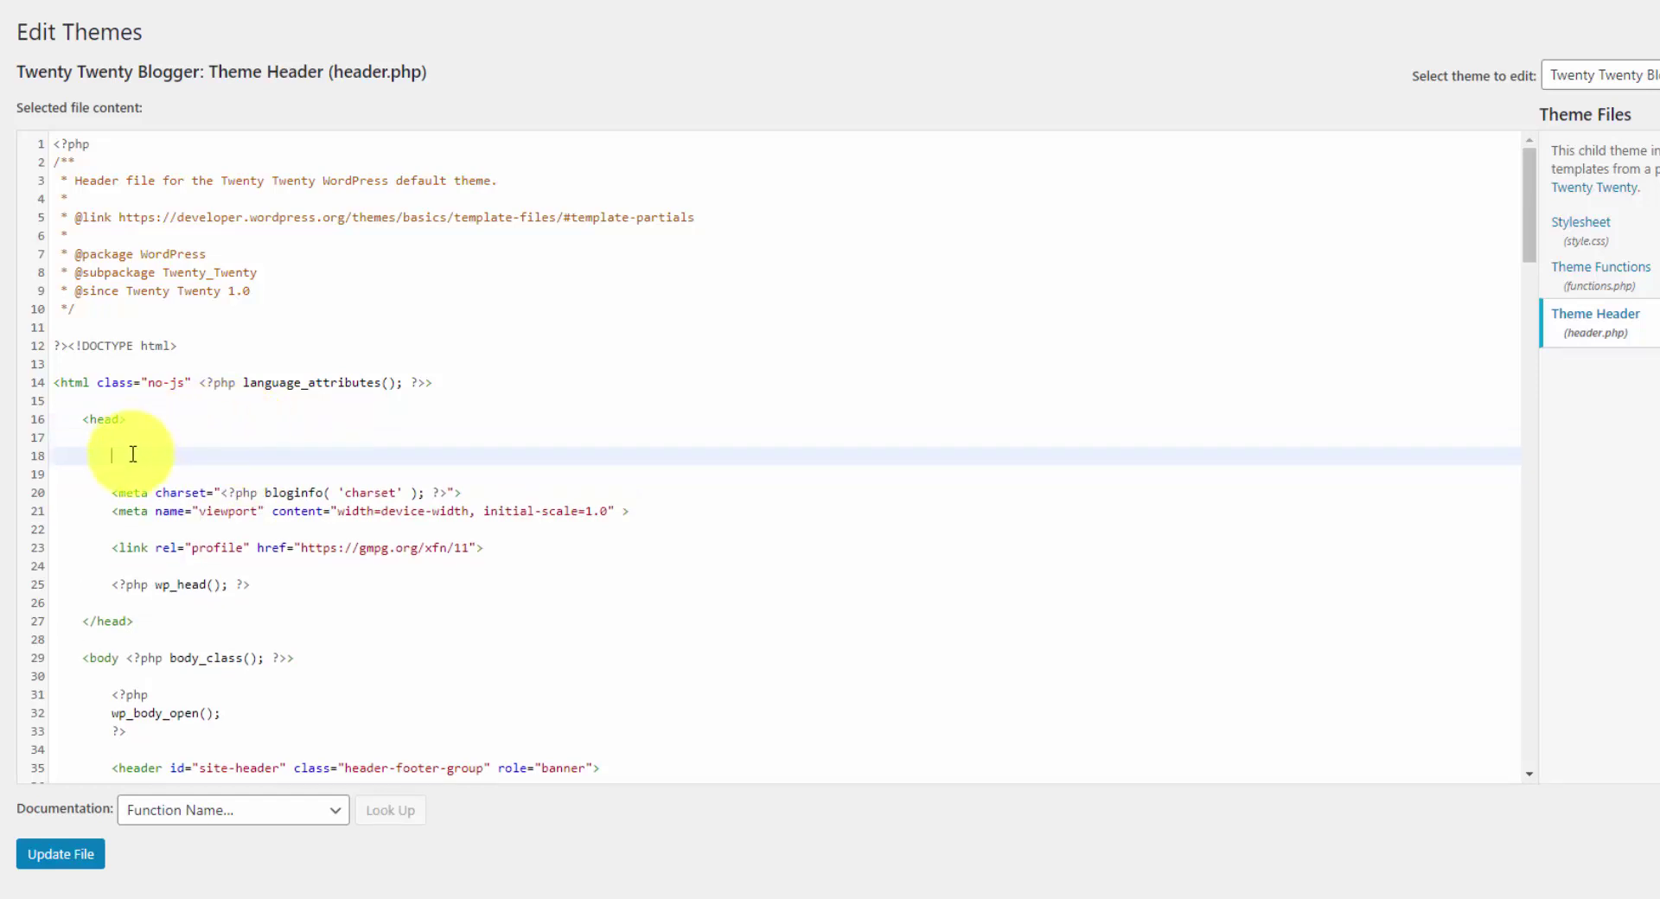
pyautogui.write('<!-- Global site tag (gtag.js) - Google Analytics --> <script async src="https://www.googletagmanager.com/gtag/js?id=UA-39753294-8"></script> <script>   window.dataLayer = window.dataLayer || [];   function gtag(){dataLayer.push(arguments);}   gtag(\'js\', new Date());    gtag(\'config\', \'UA-39753294-8\'); </script>')
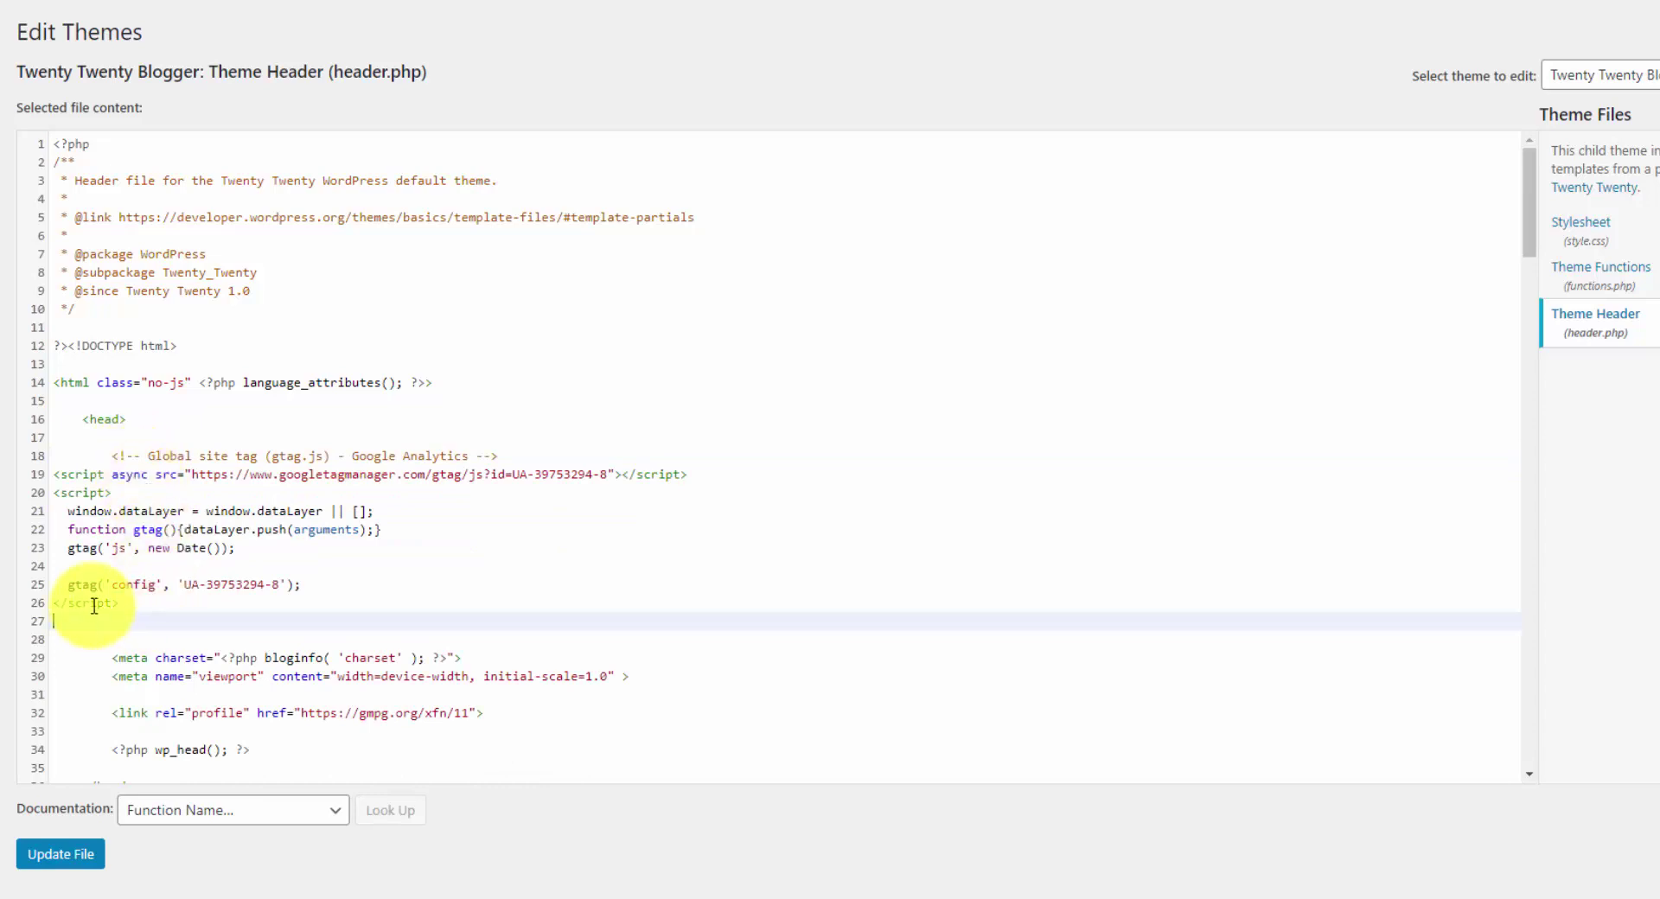
pyautogui.click(142, 597)
pyautogui.moveTo(142, 597); pyautogui.dragTo(73, 475)
pyautogui.click(73, 475)
pyautogui.click(107, 459)
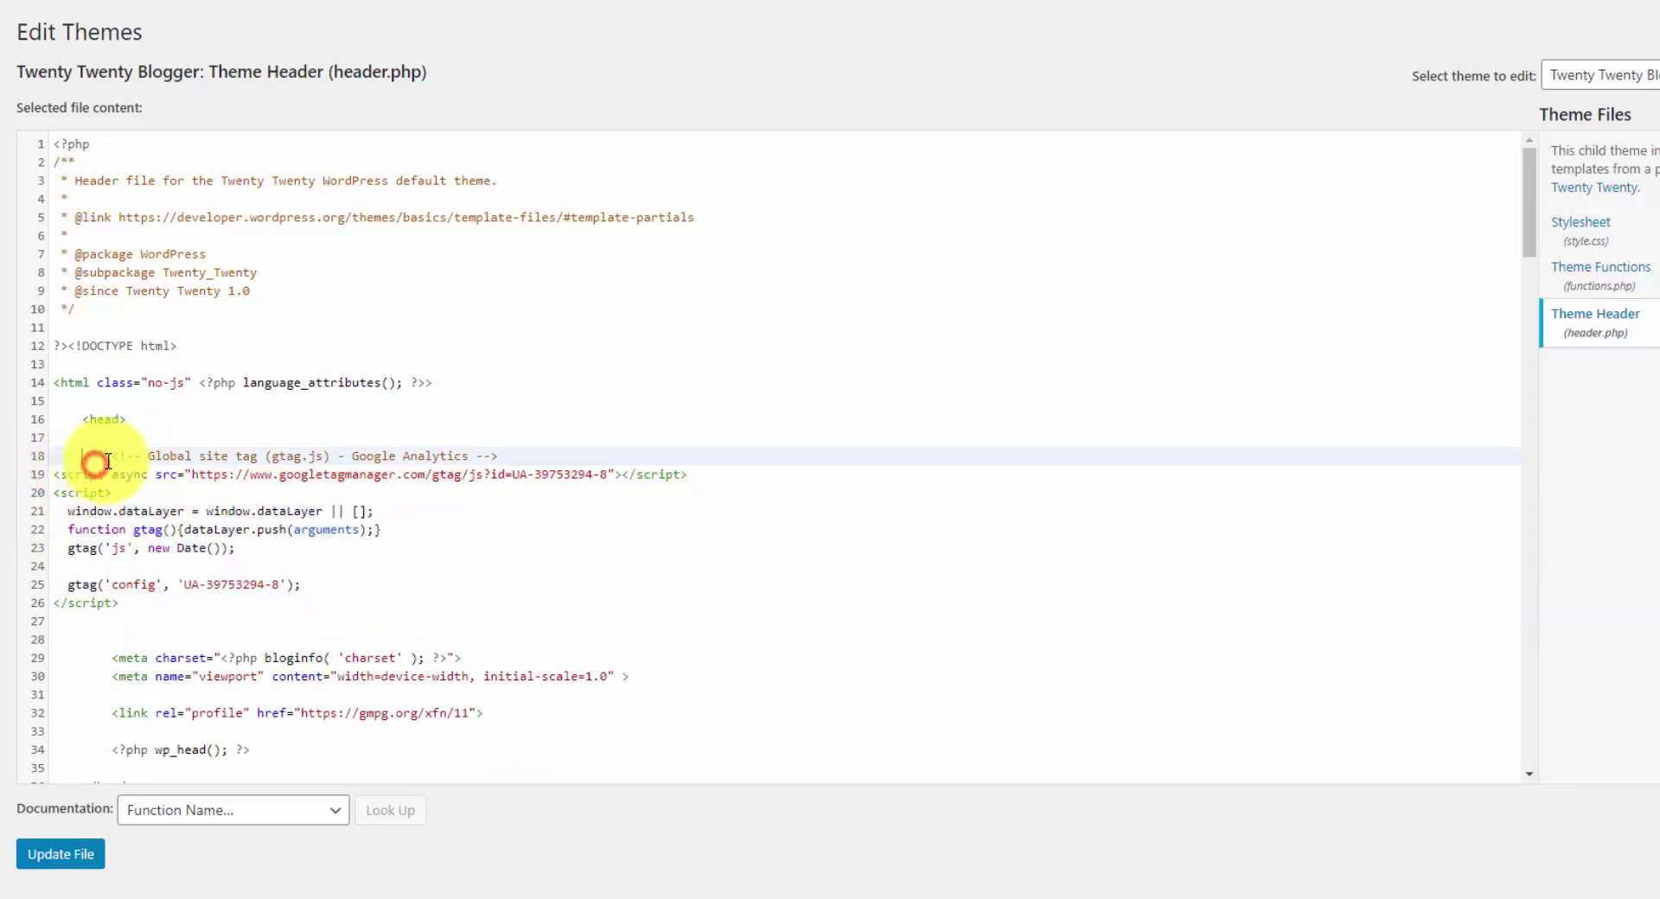
pyautogui.press('BackSpace')
pyautogui.press('BackSpace')
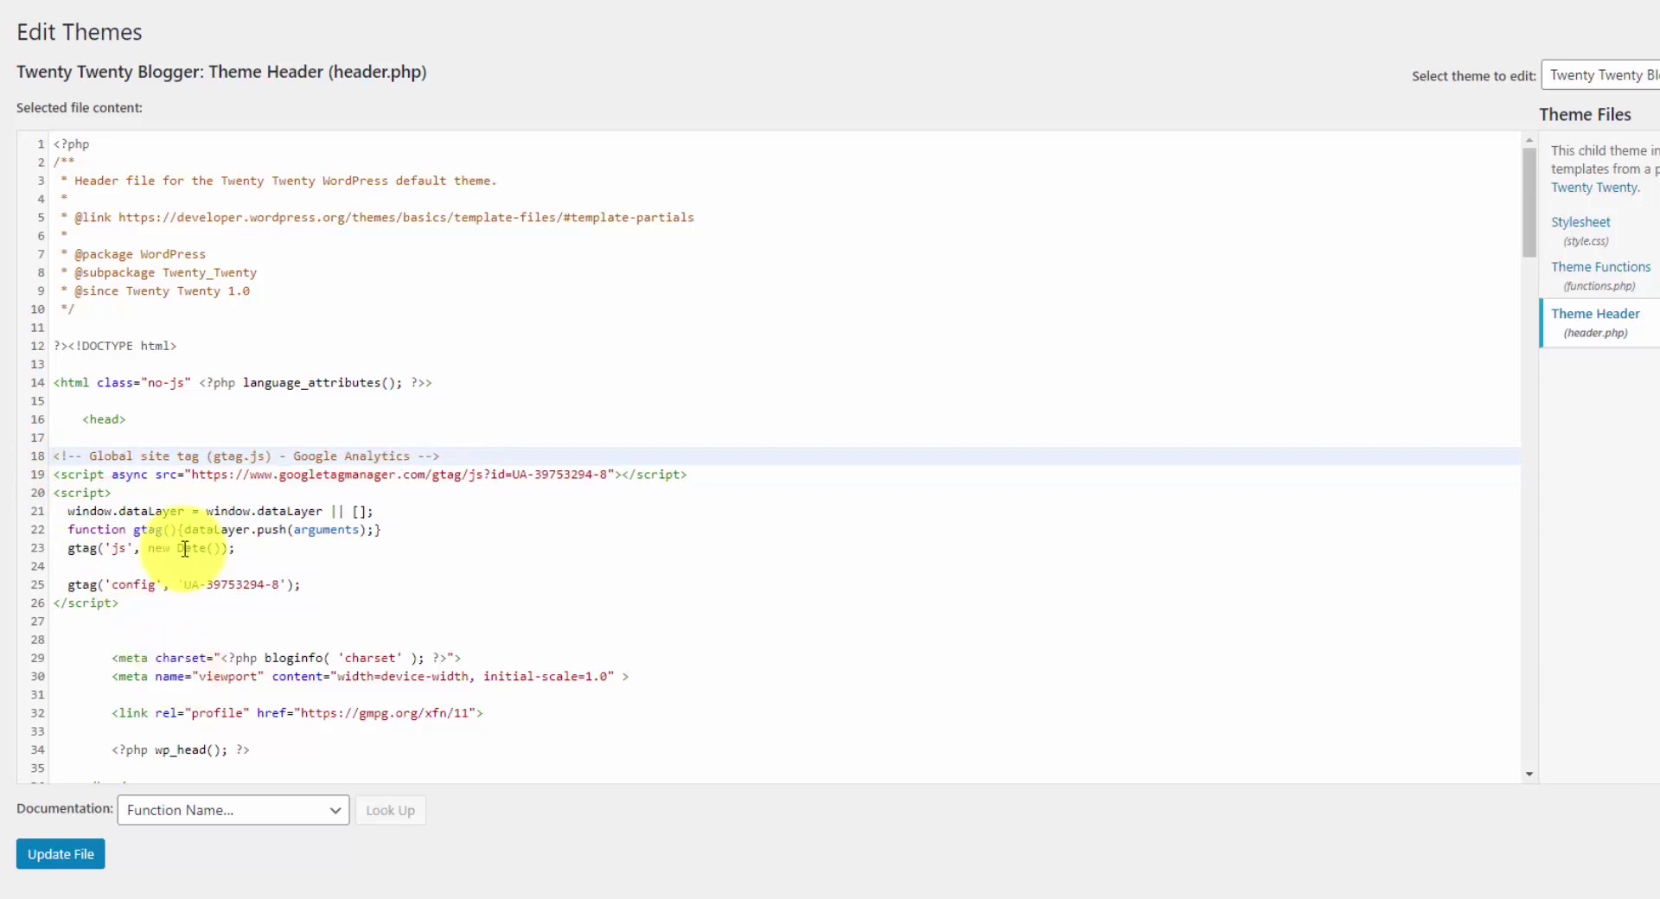
pyautogui.click(63, 854)
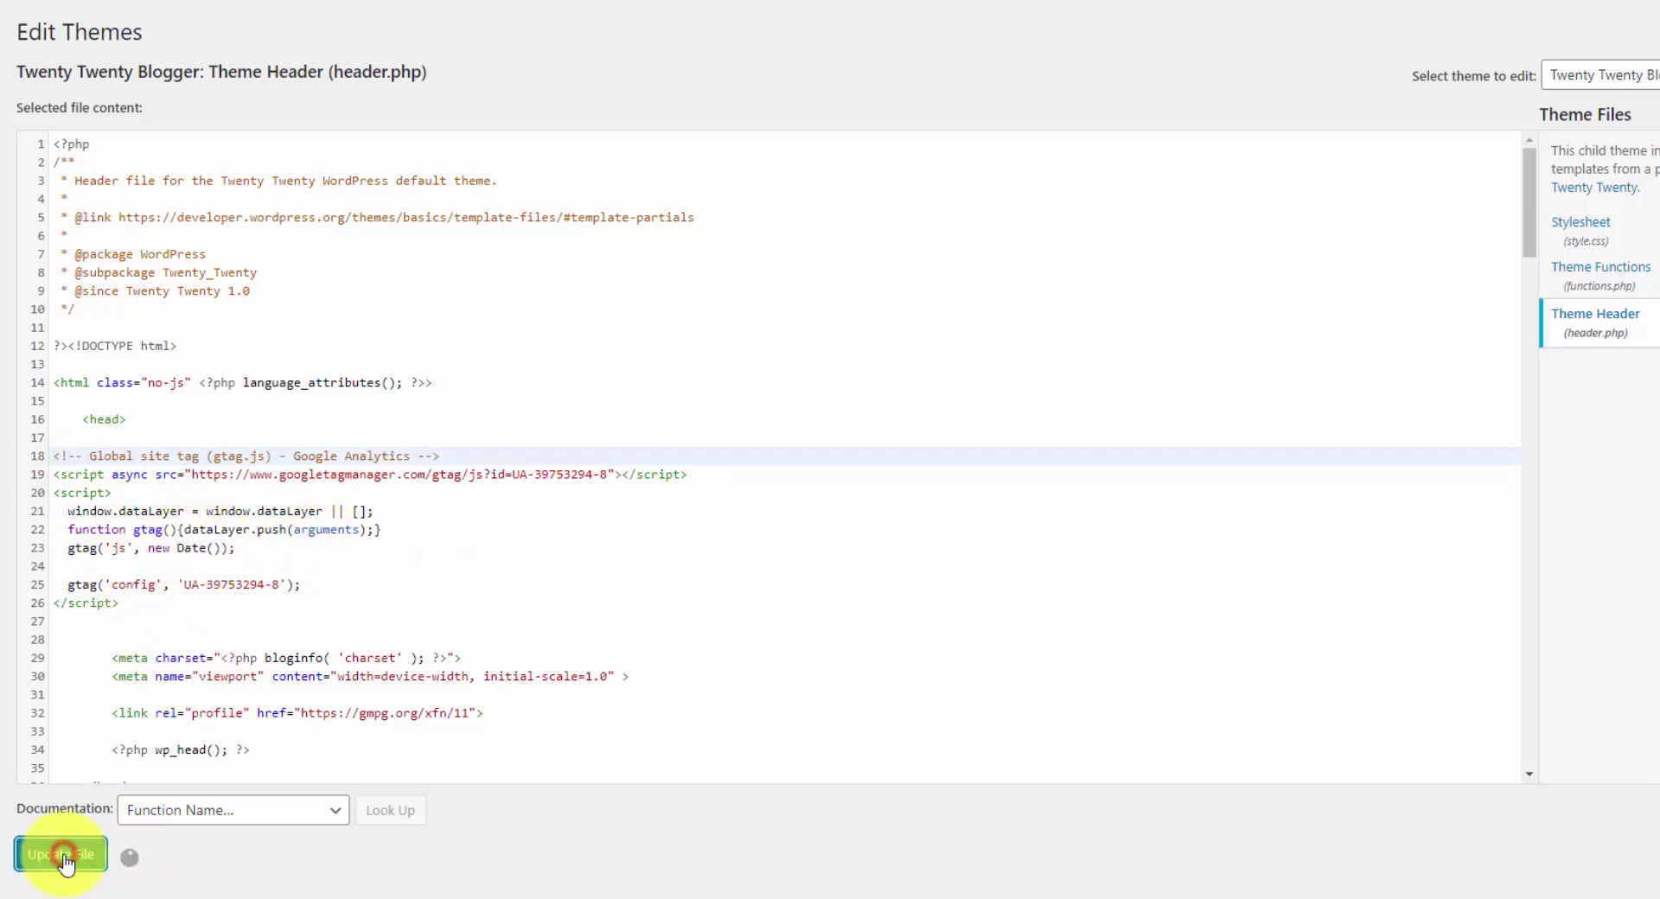